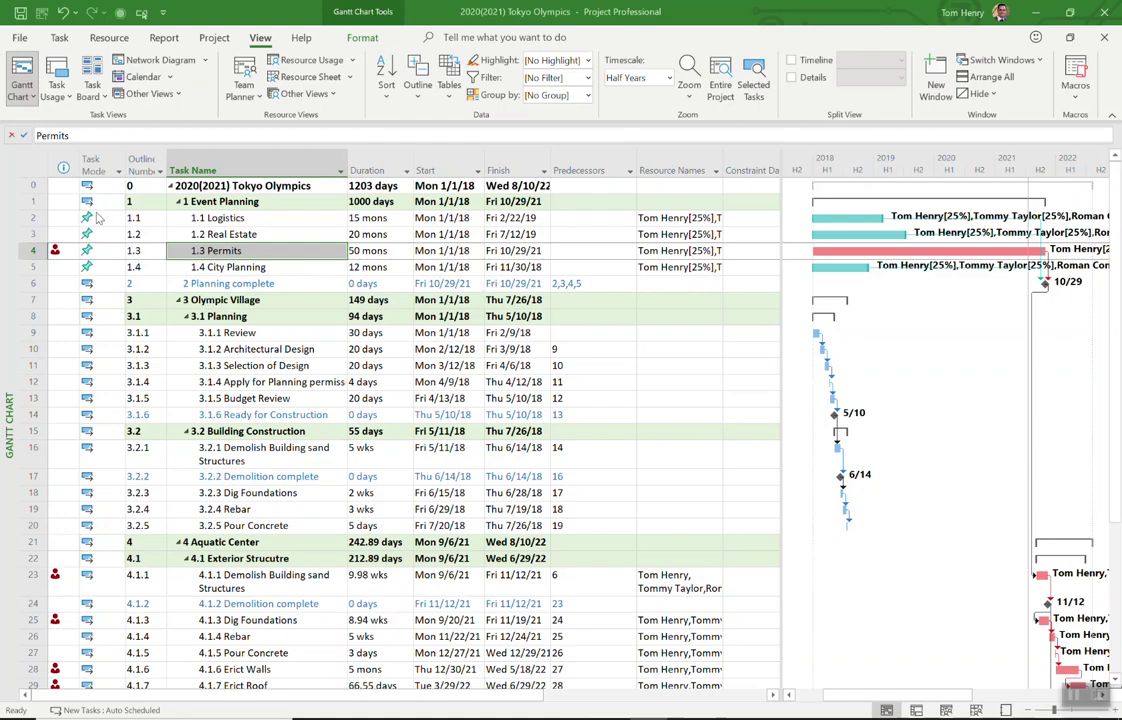
- Raise 1.1 Logistics' duration to 18 months with the spinner
left_click(444, 217)
left_click(398, 219)
left_click(406, 214)
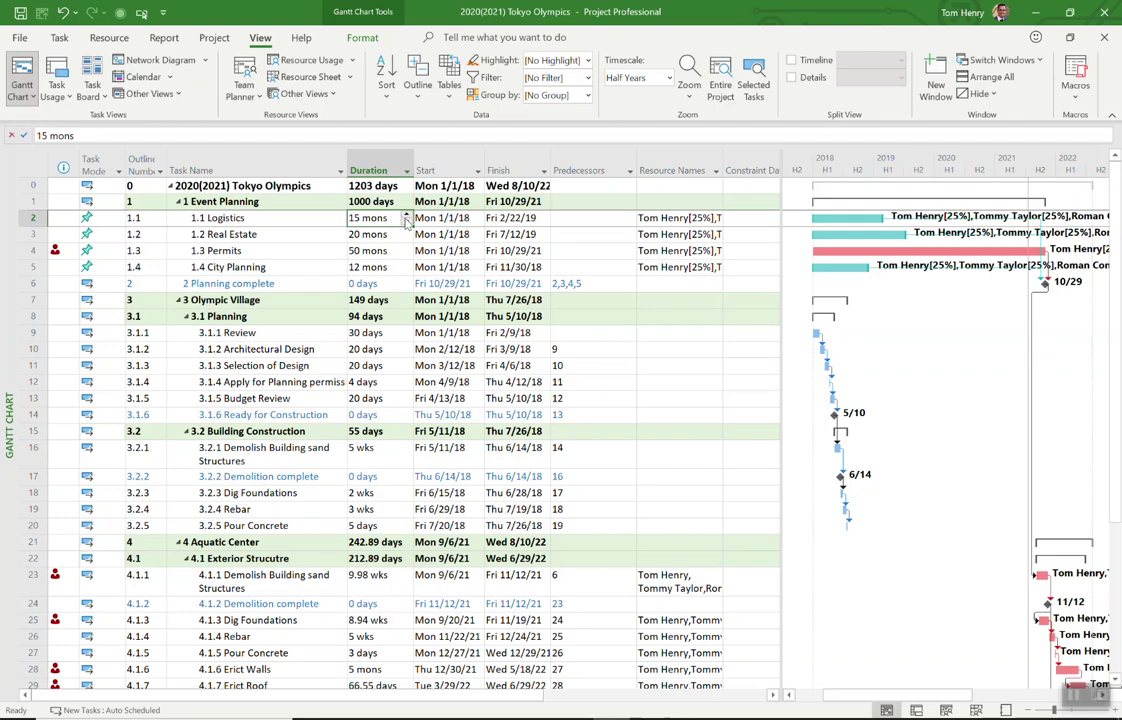
left_click(406, 214)
left_click(406, 214)
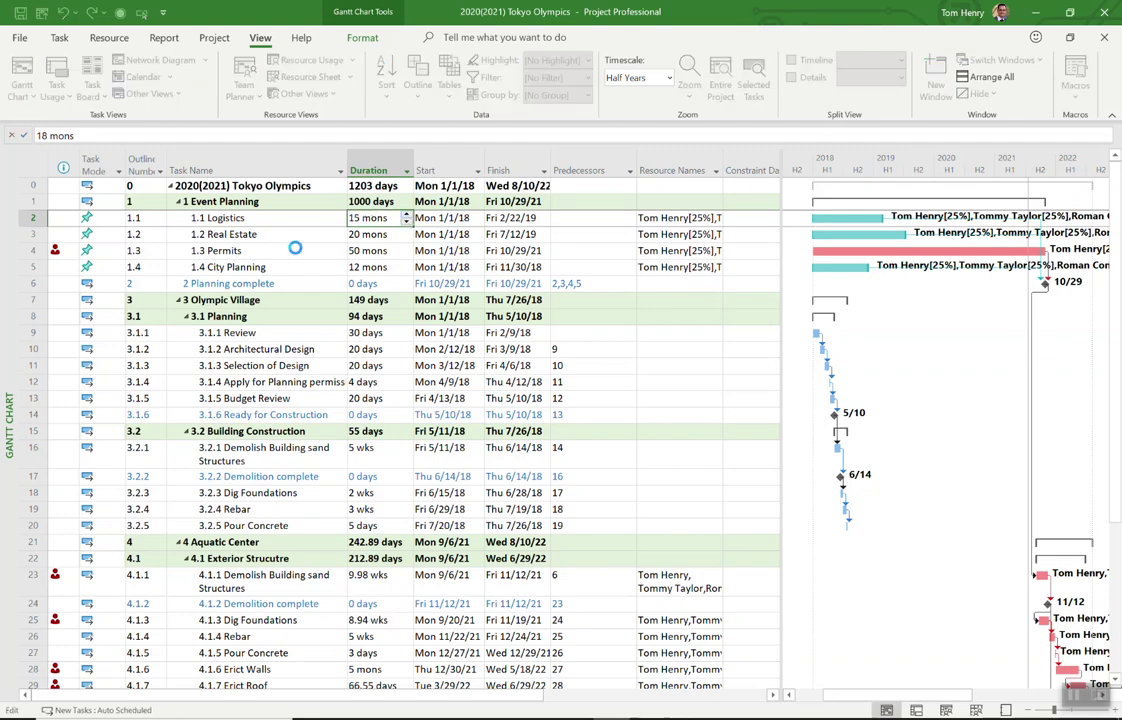
left_click(298, 249)
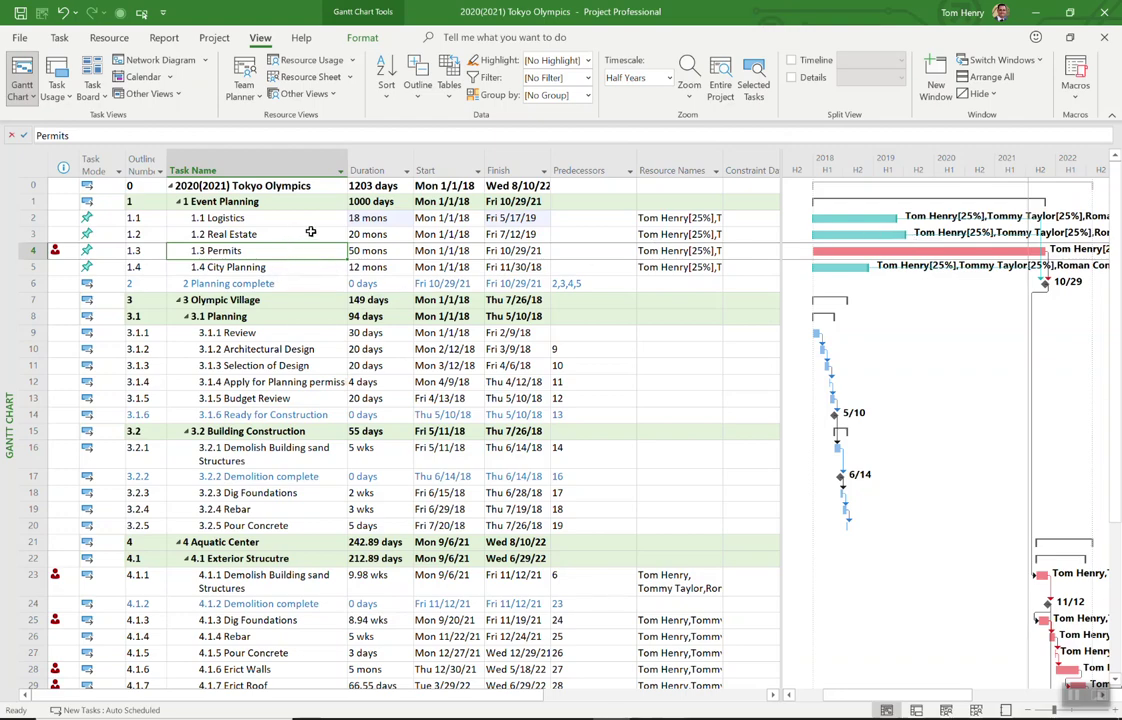
- Enter 'next week' as the Logistics start and accept the warning
left_click(425, 218)
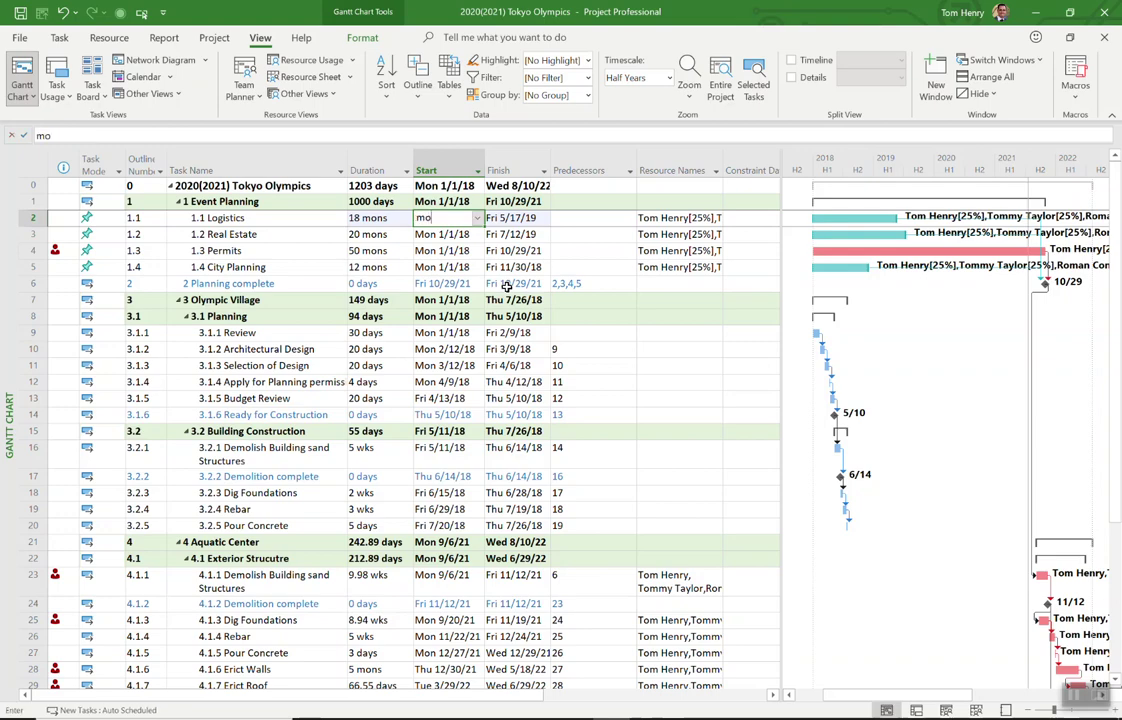
type("monday")
key("Return")
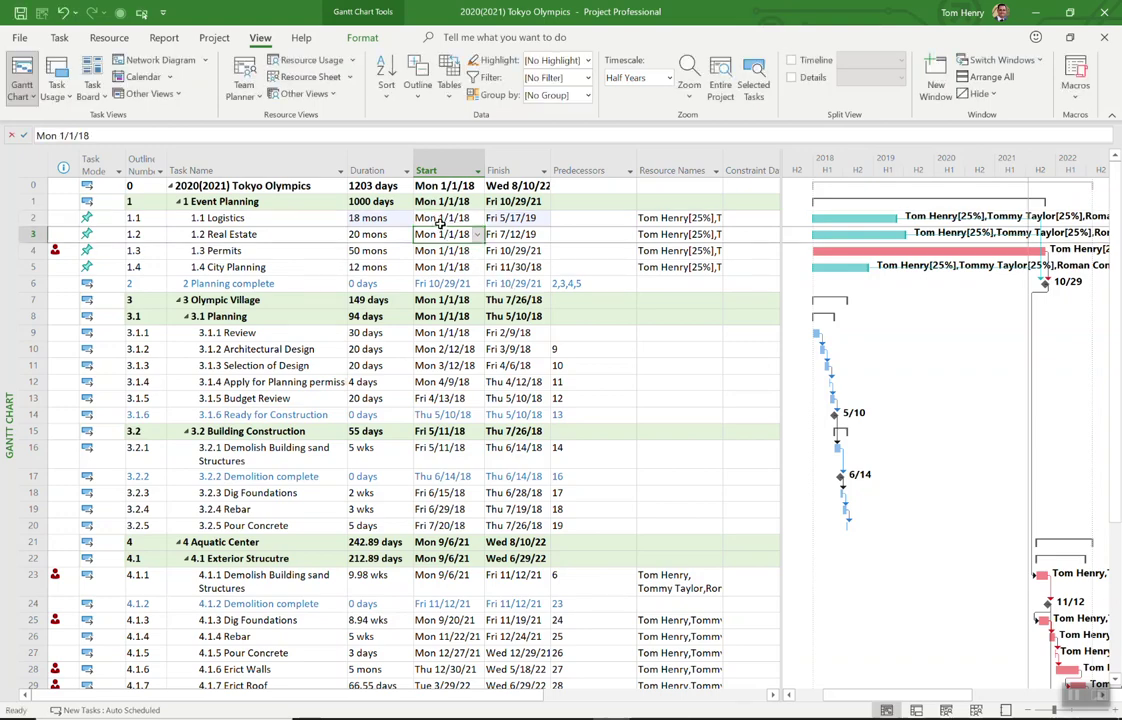
left_click(440, 220)
type("mon")
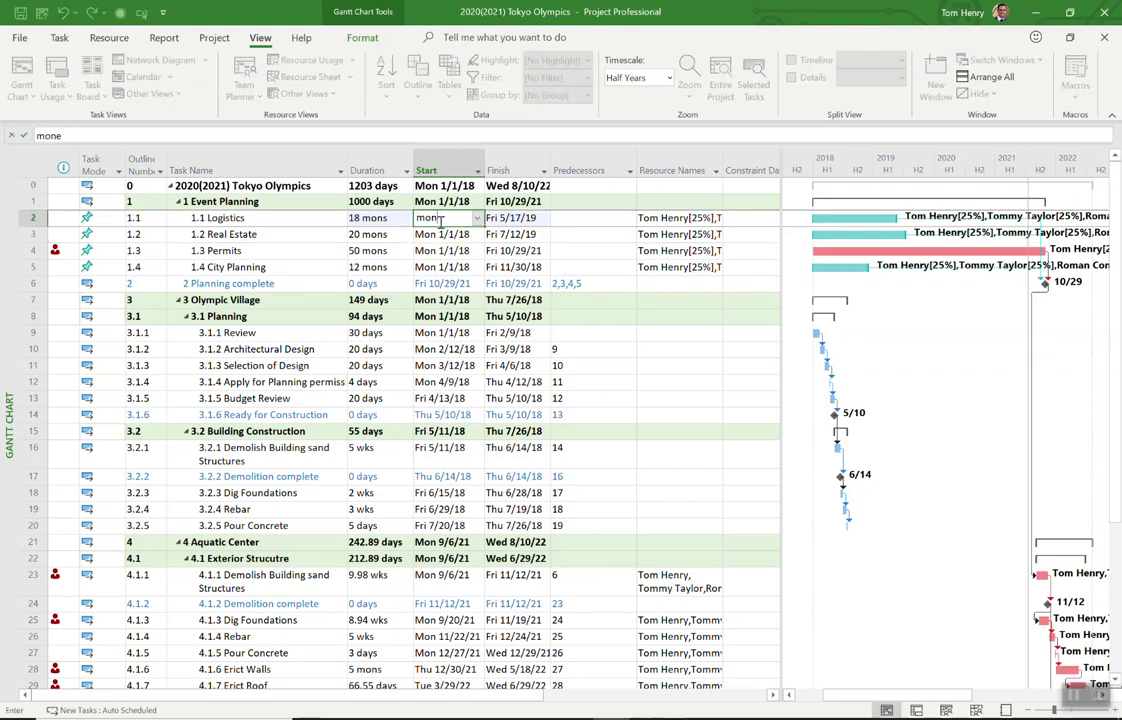
type("da")
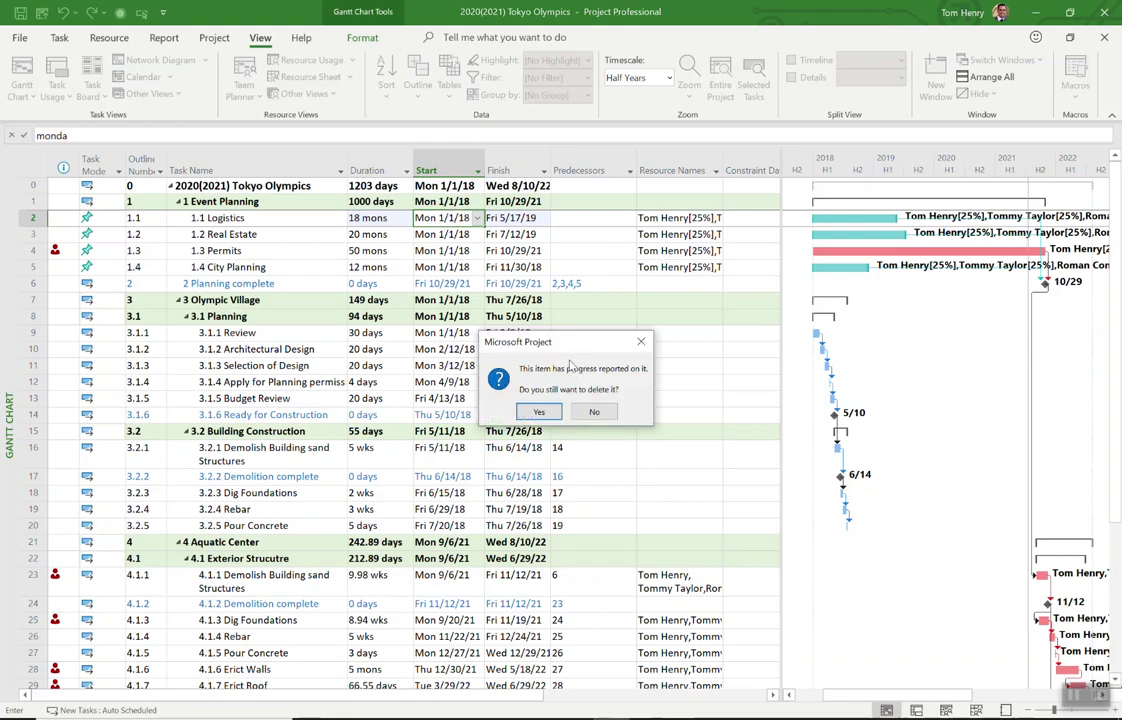
left_click(594, 418)
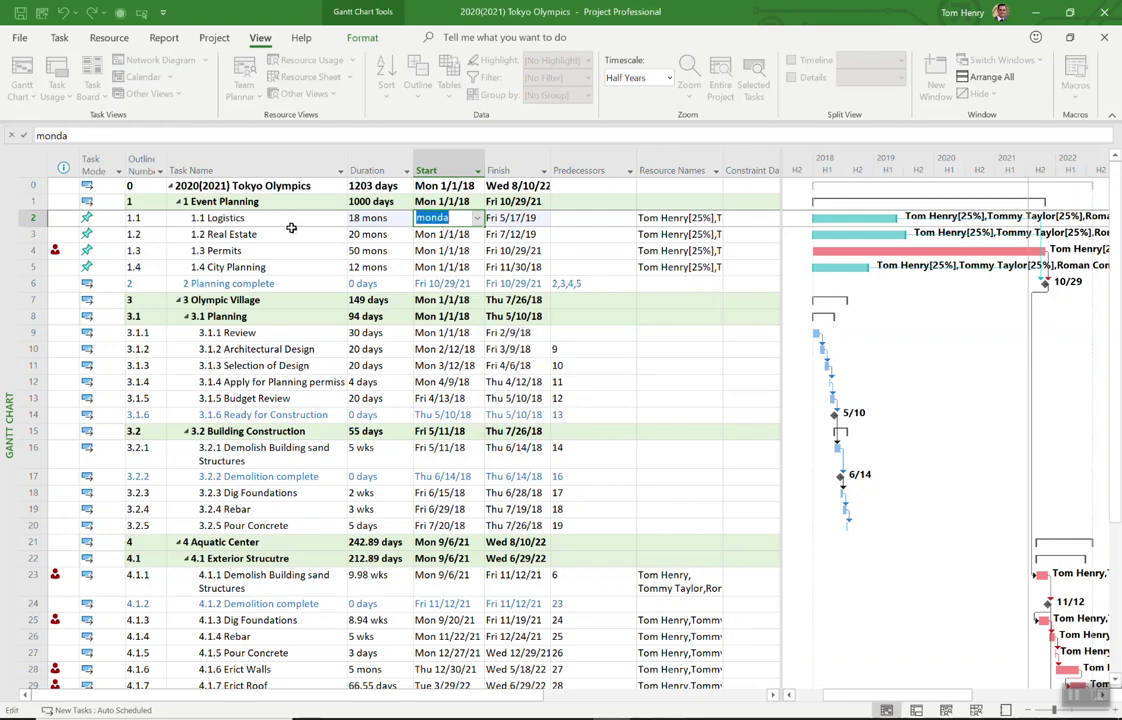
type("next week")
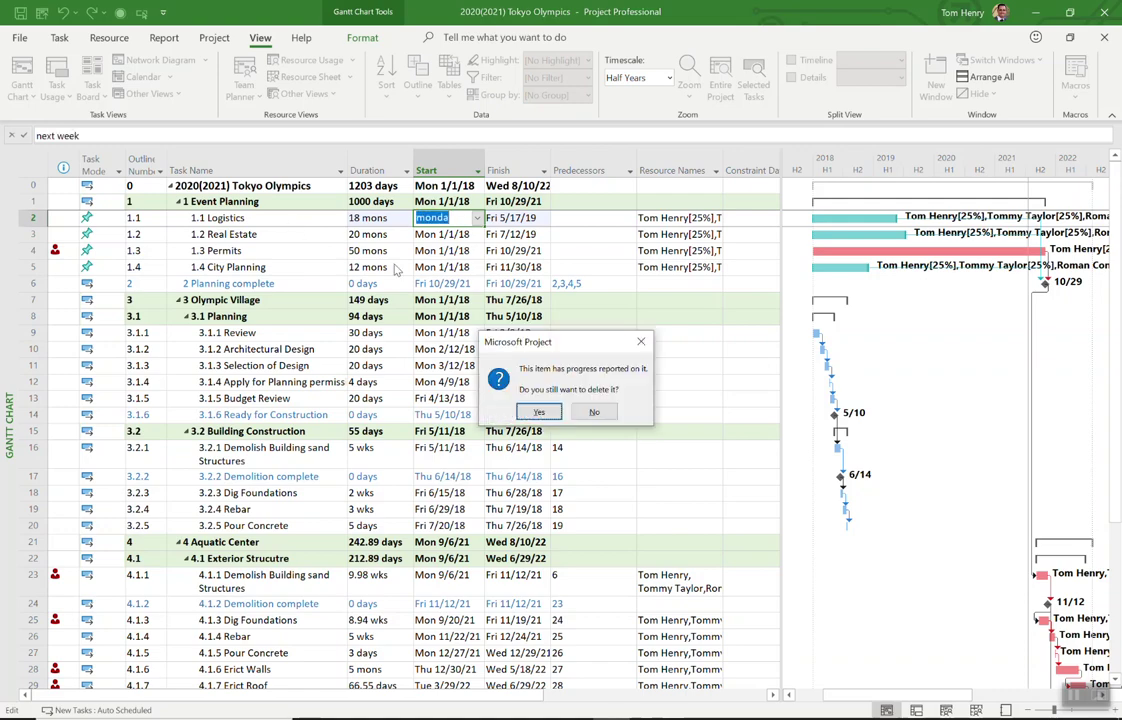
left_click(539, 412)
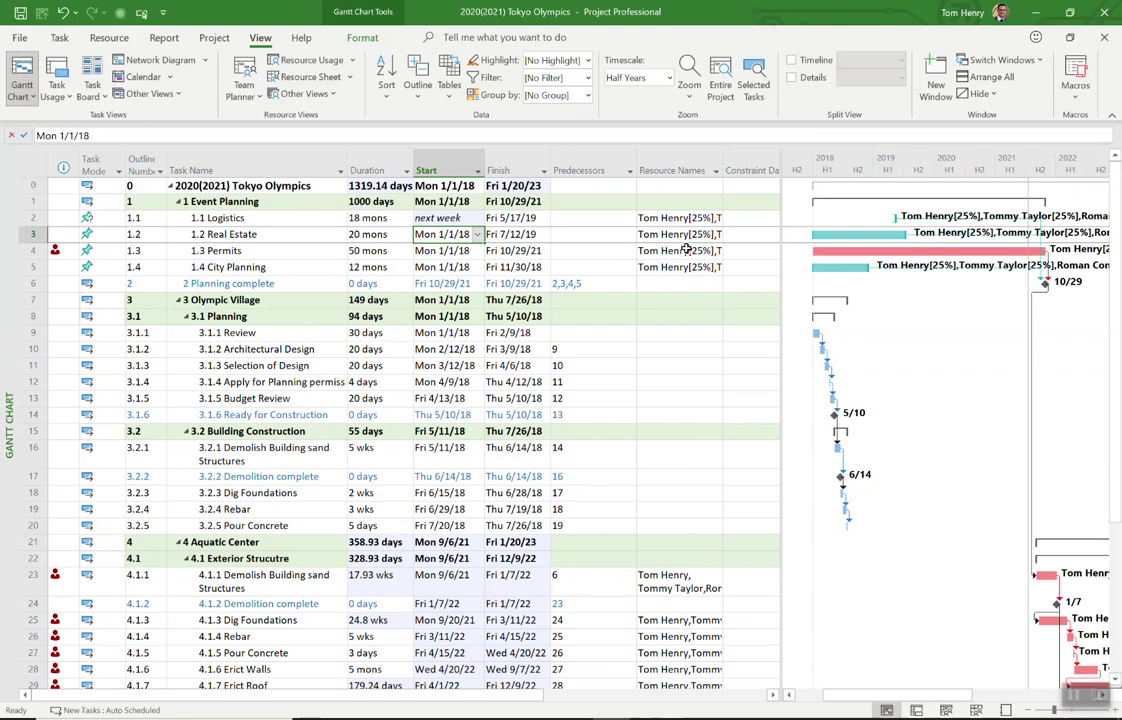
- Enter 'not sure' as the Logistics duration, accept the warning, then select its Finish cell
left_click(440, 218)
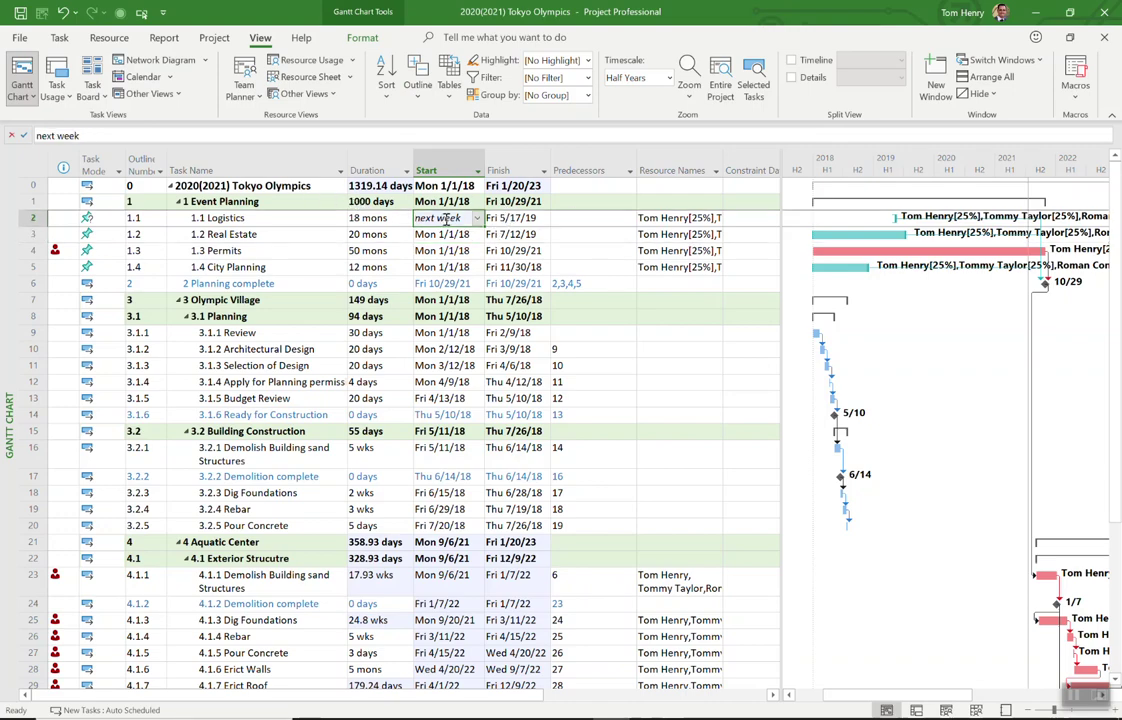
left_click(376, 220)
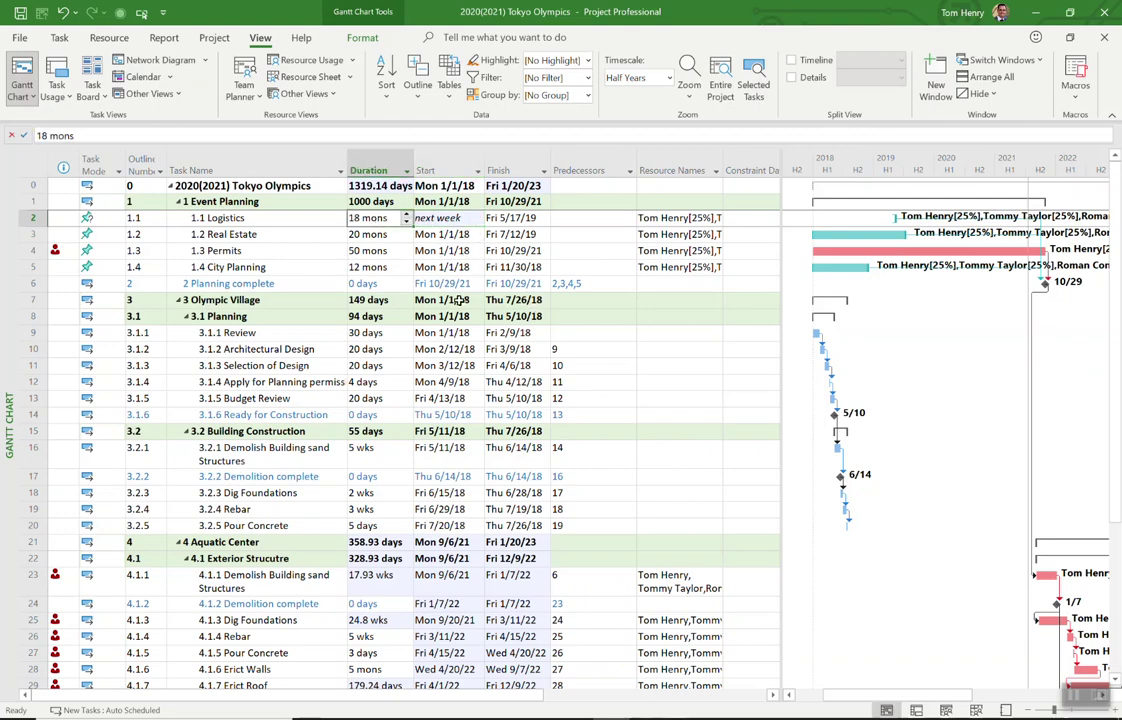
type("not sure")
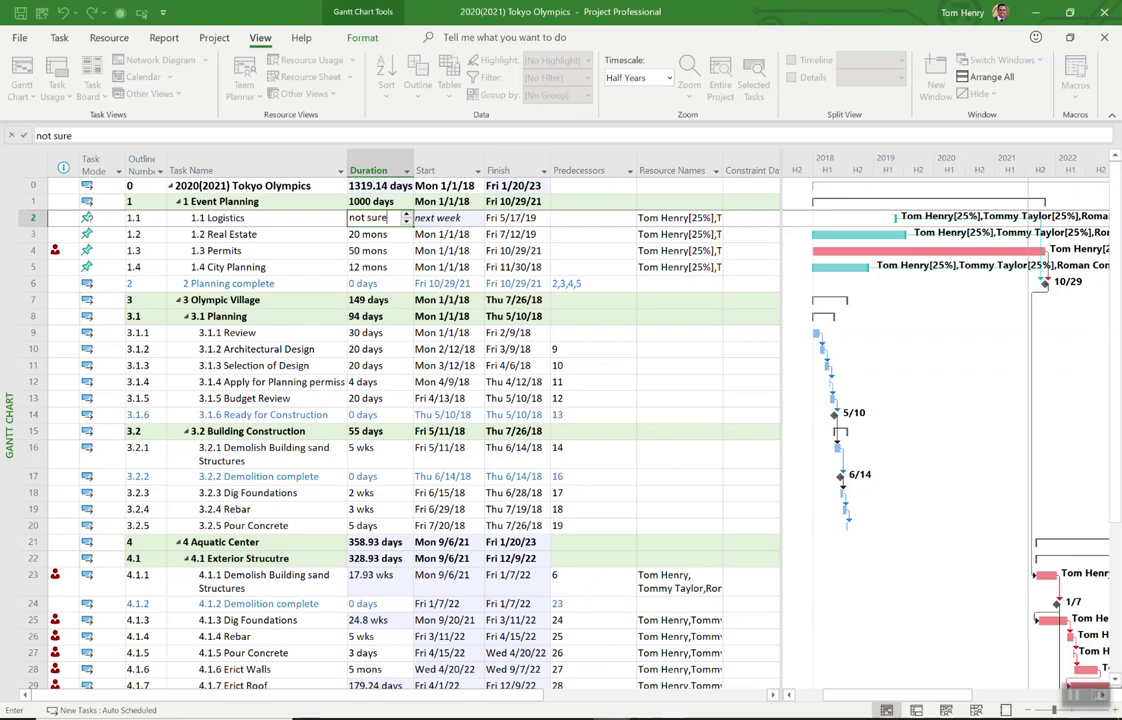
key("Return")
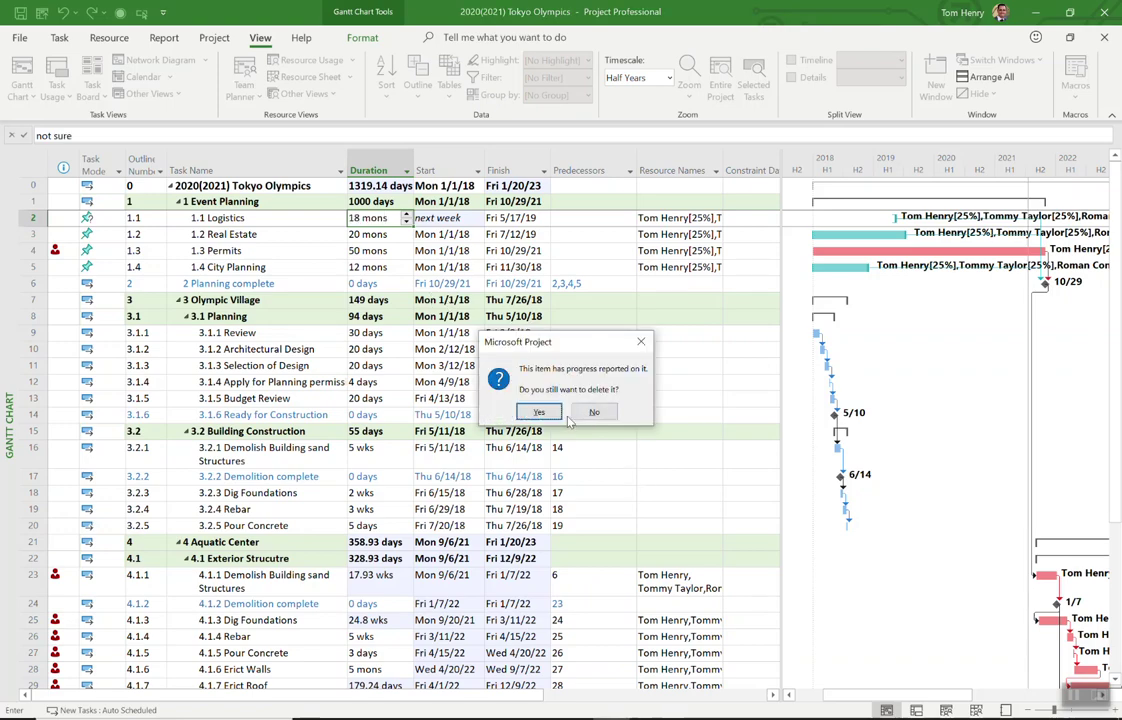
left_click(539, 412)
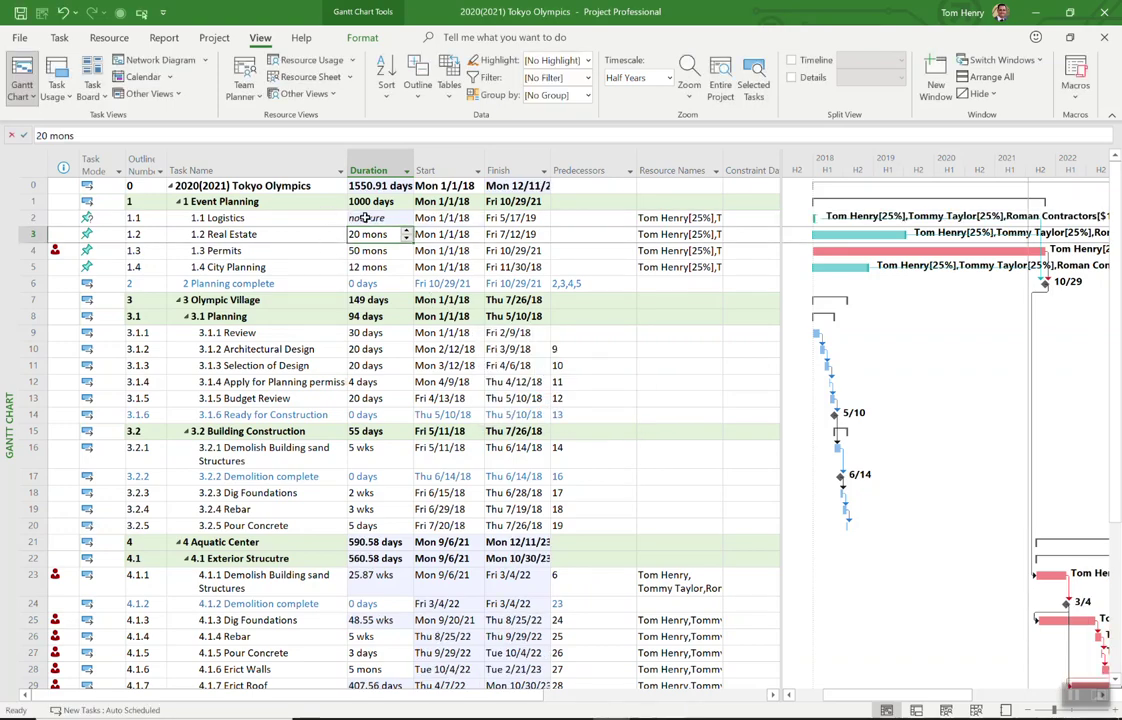
key("Up")
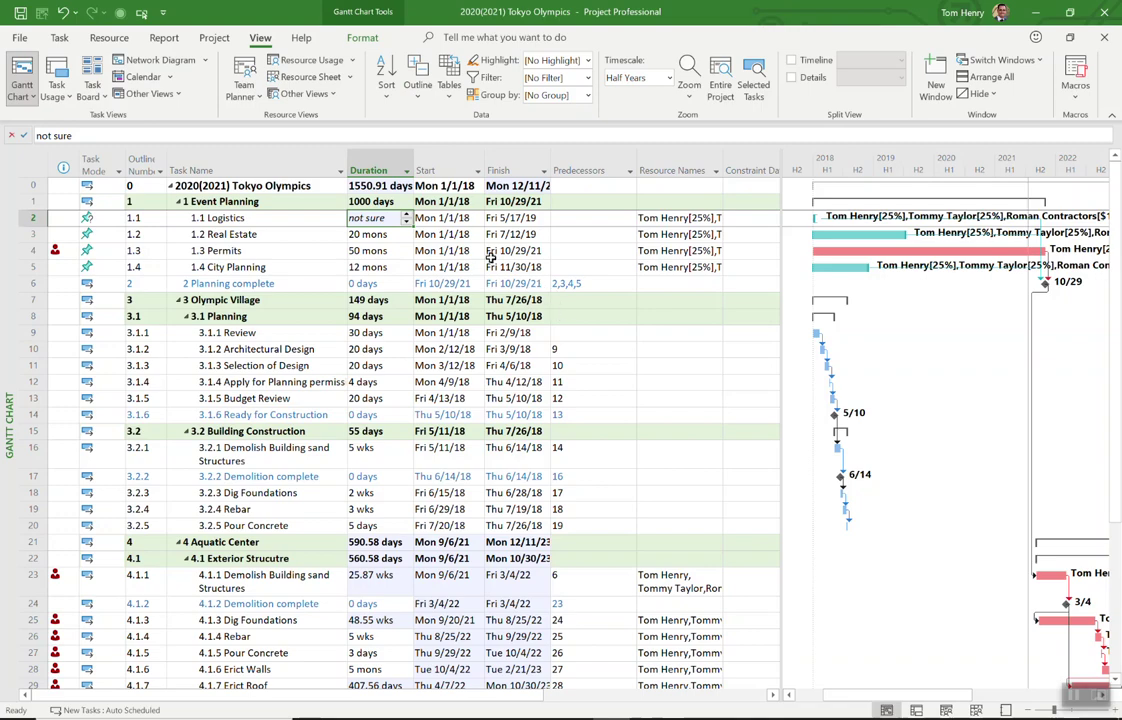
key("Right")
left_click(498, 218)
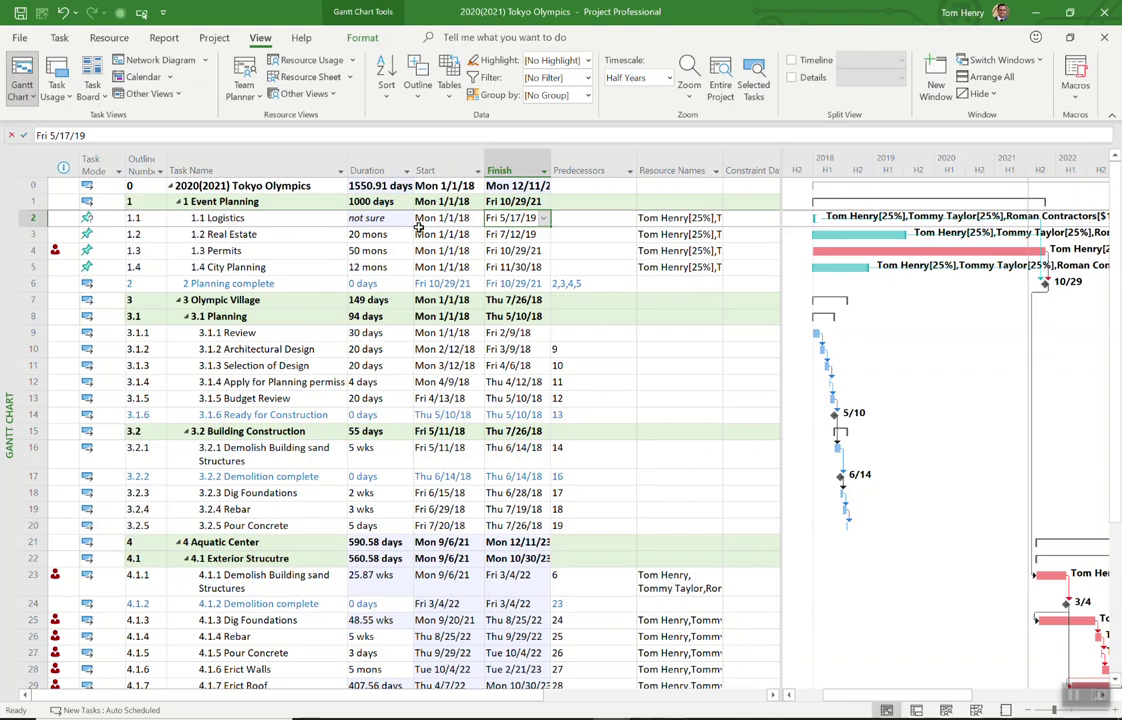
- Link tasks 1.1 through 1.4 in sequence
left_click_drag(252, 215, 254, 267)
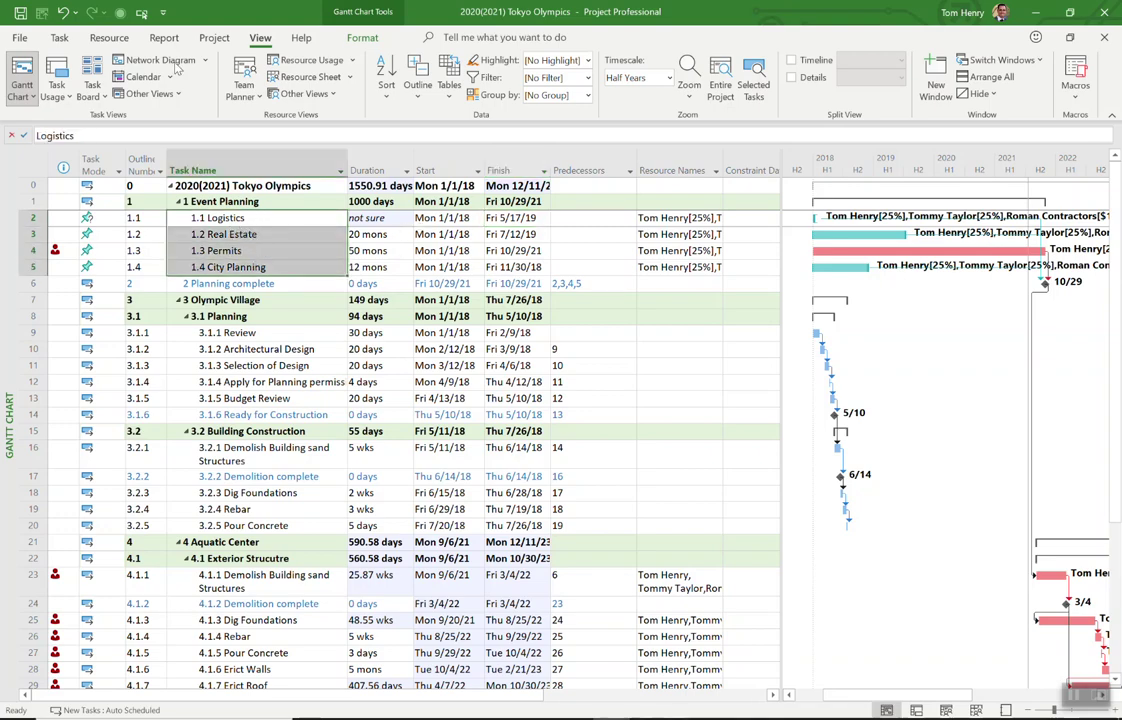
left_click(59, 37)
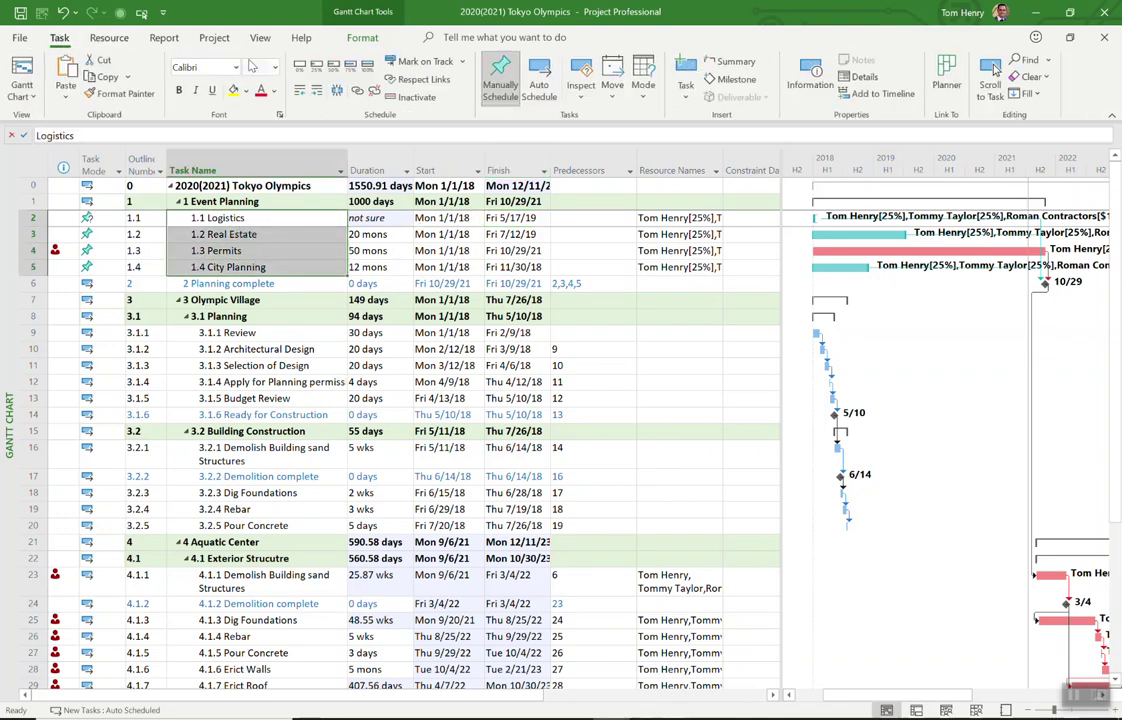
left_click(357, 90)
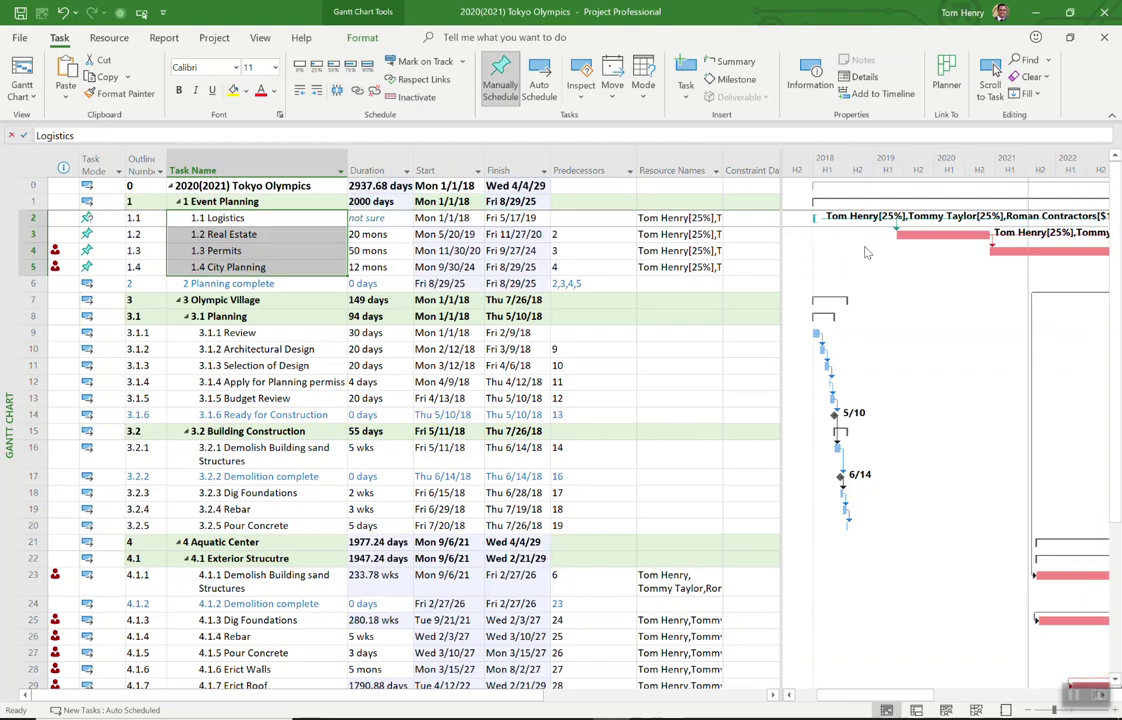
left_click(457, 262)
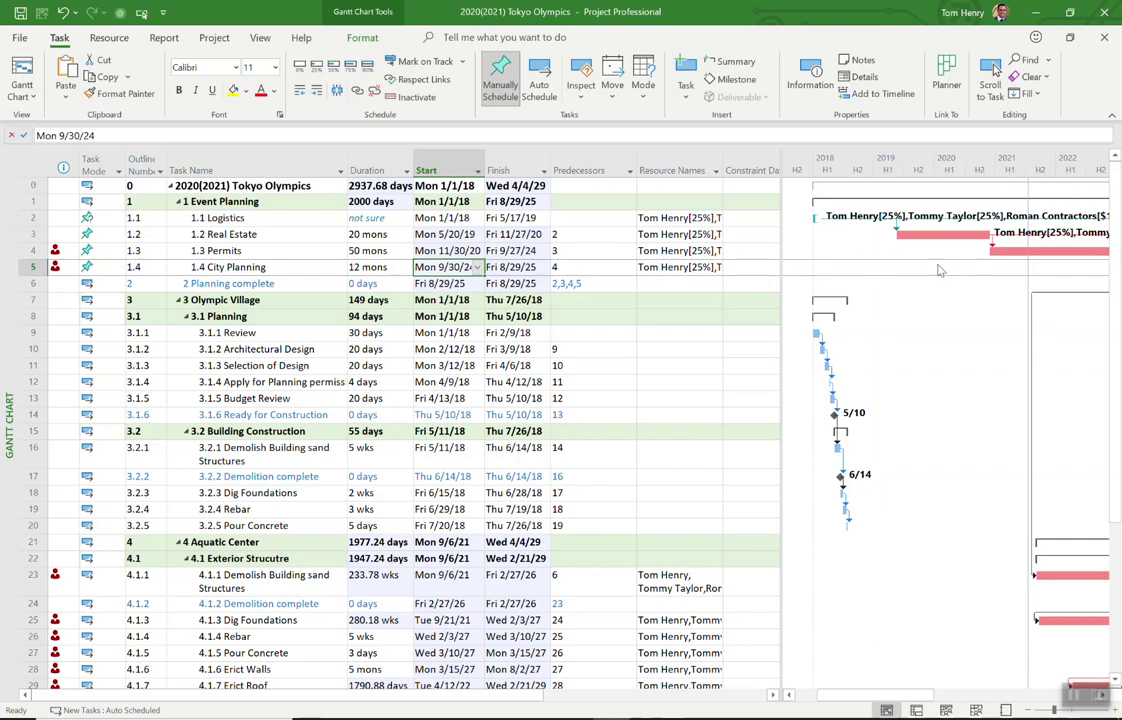
- Set 1.2 Real Estate's duration to 22 months and select the Permits and City Planning dates
left_click(382, 234)
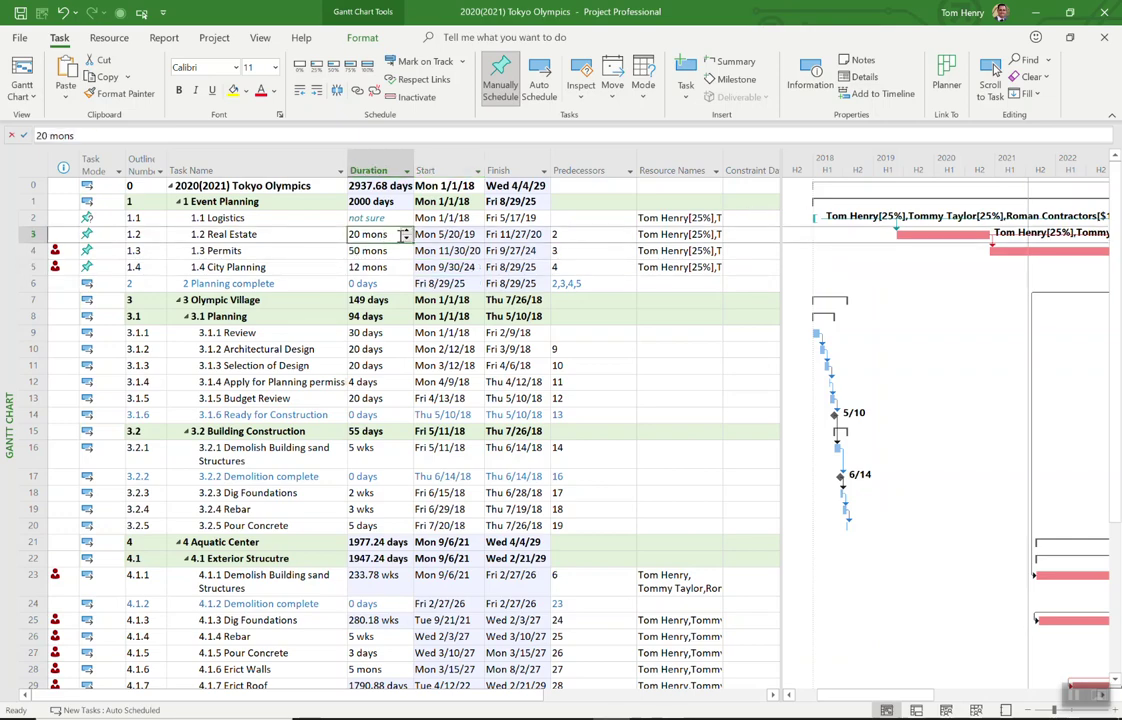
double_click(406, 230)
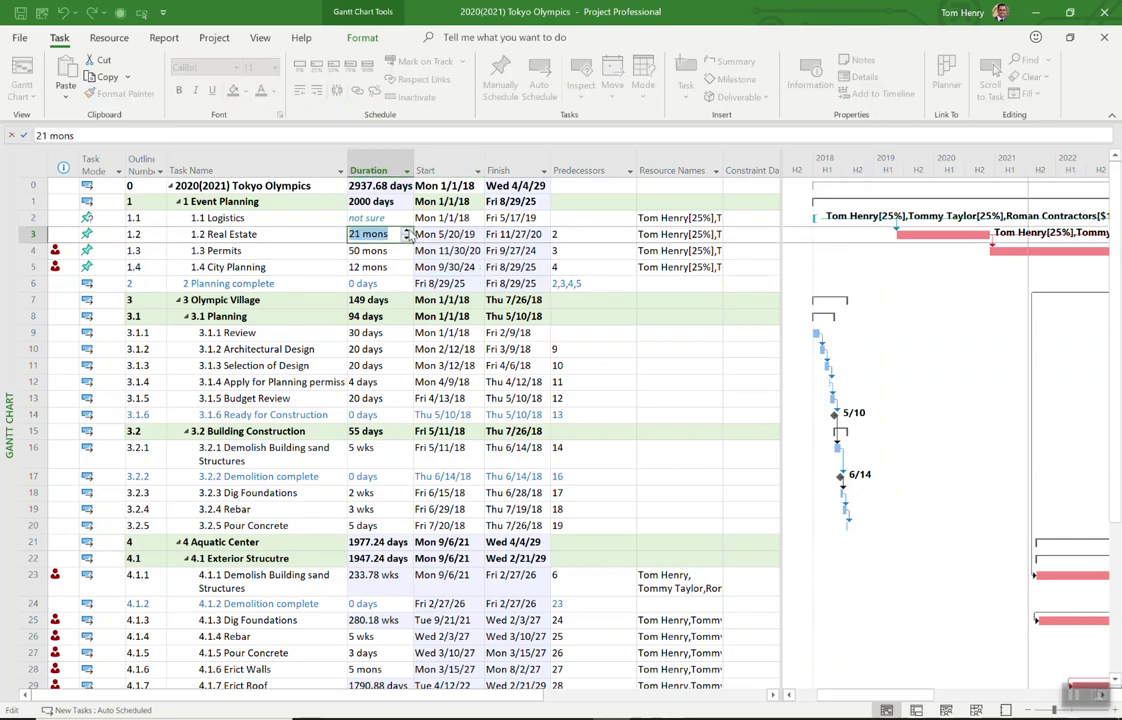
left_click(300, 254)
left_click(440, 252)
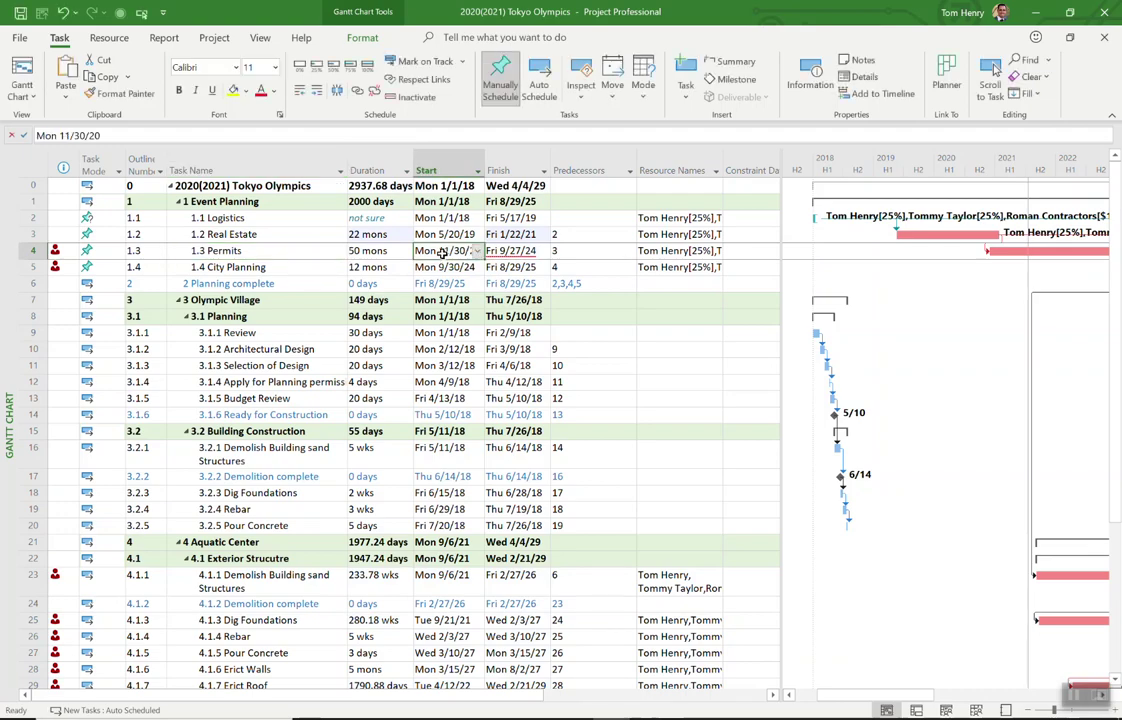
left_click_drag(505, 254, 527, 270)
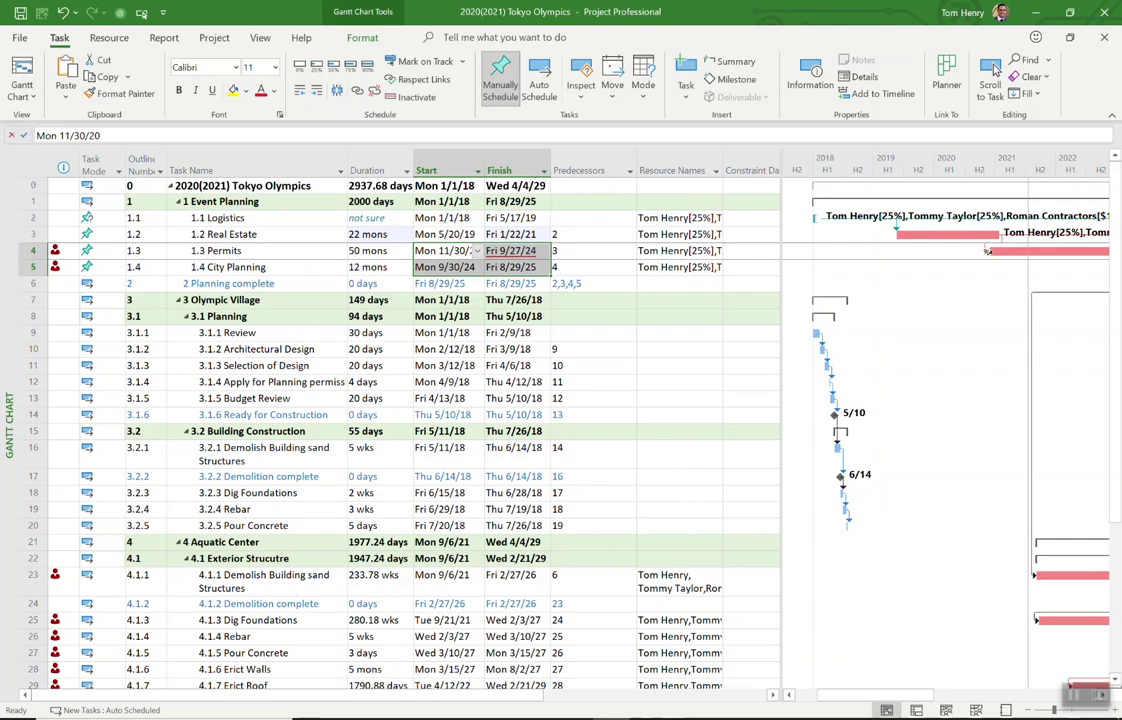
- Apply Respect Links to 1.3 Permits and 1.4 City Planning so they follow their predecessors
left_click(280, 251)
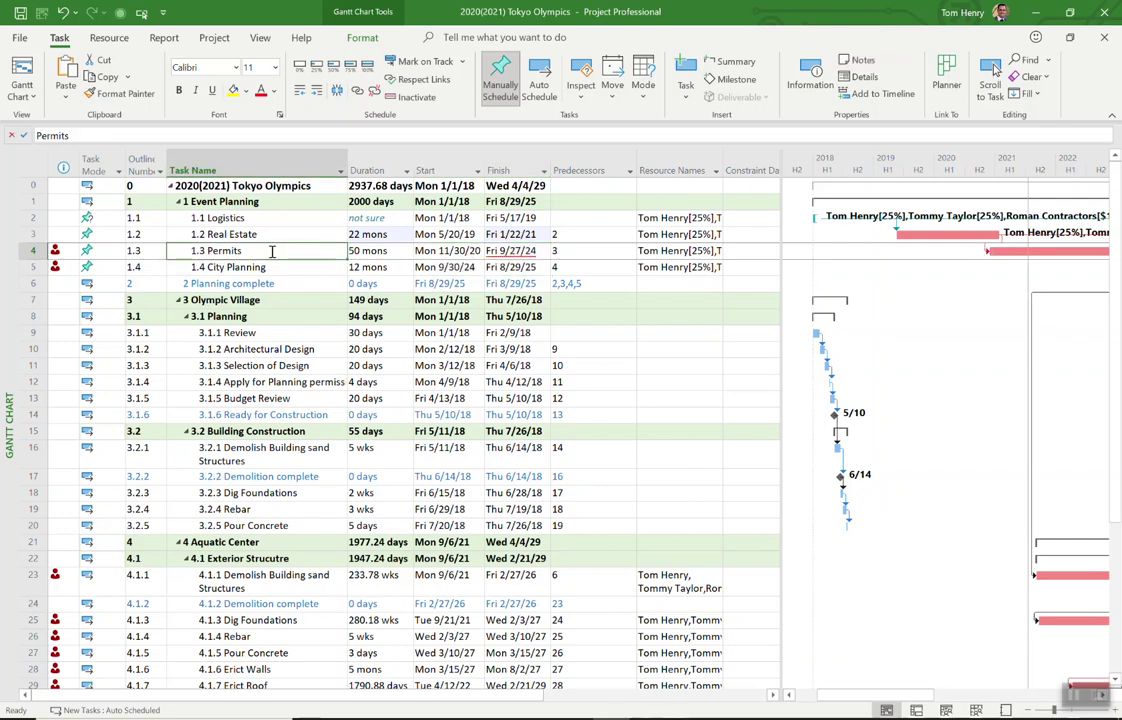
left_click(418, 80)
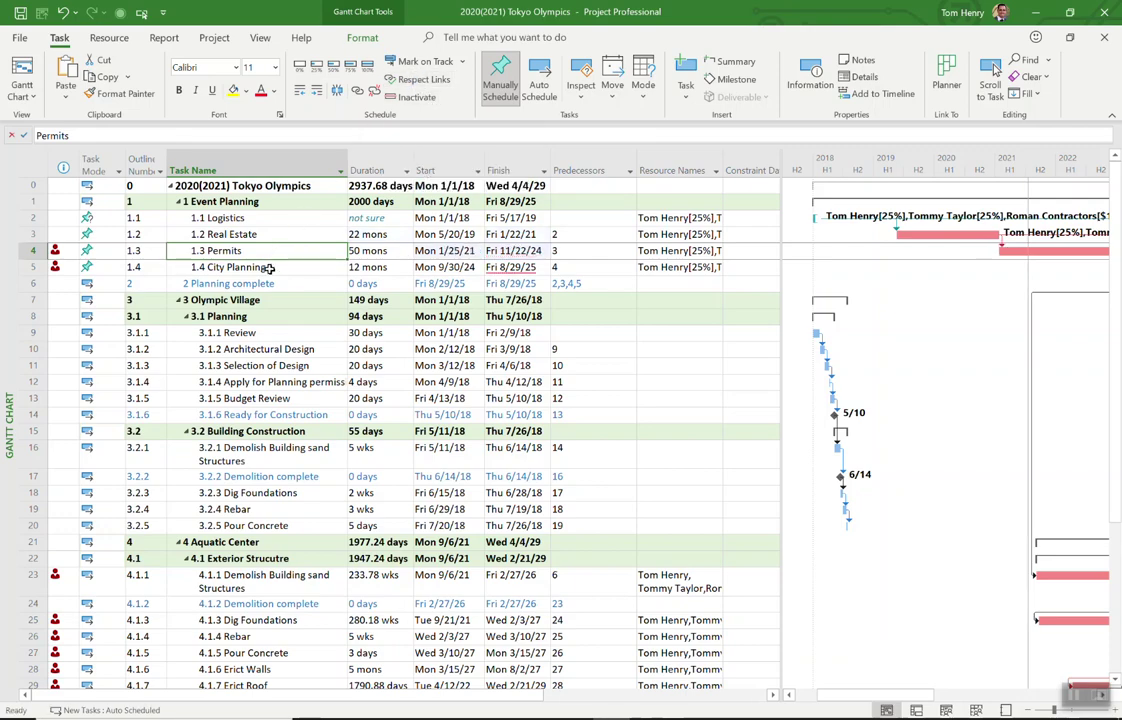
left_click(236, 266)
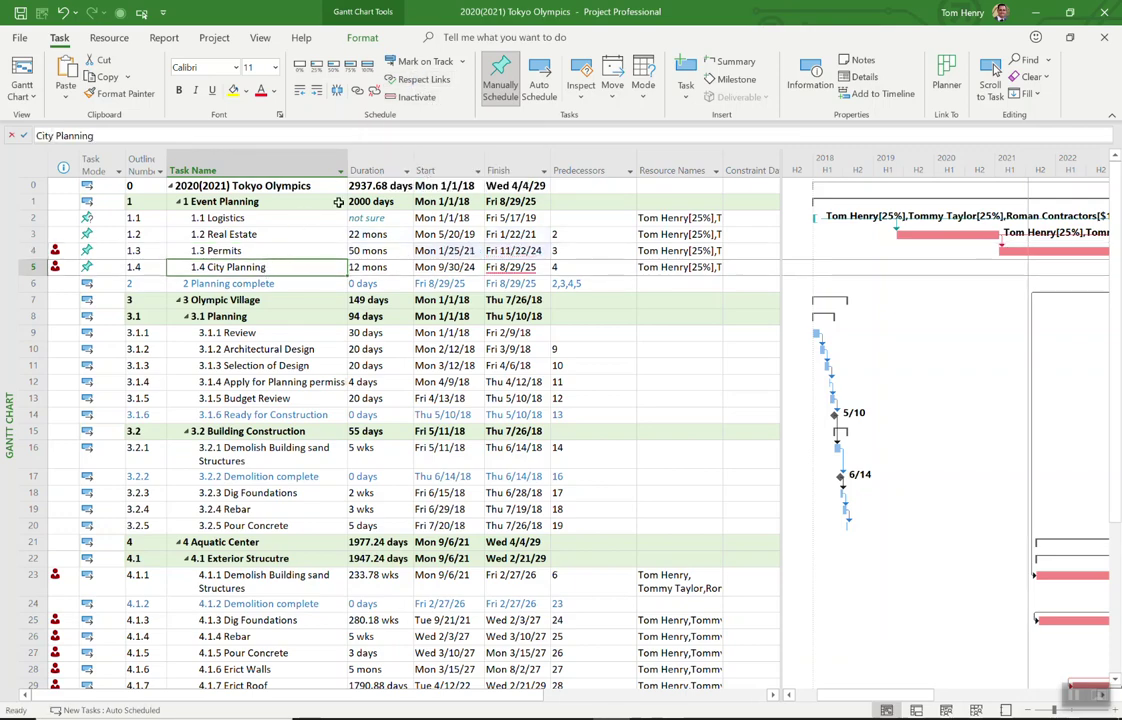
left_click(426, 79)
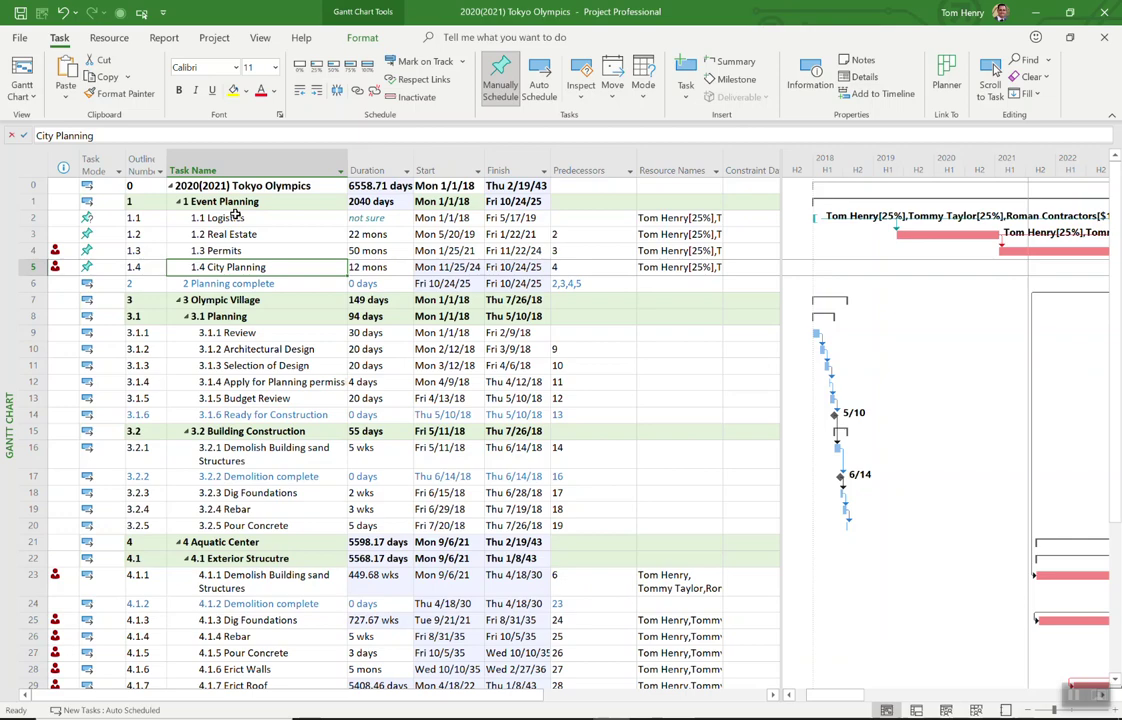
left_click(101, 217)
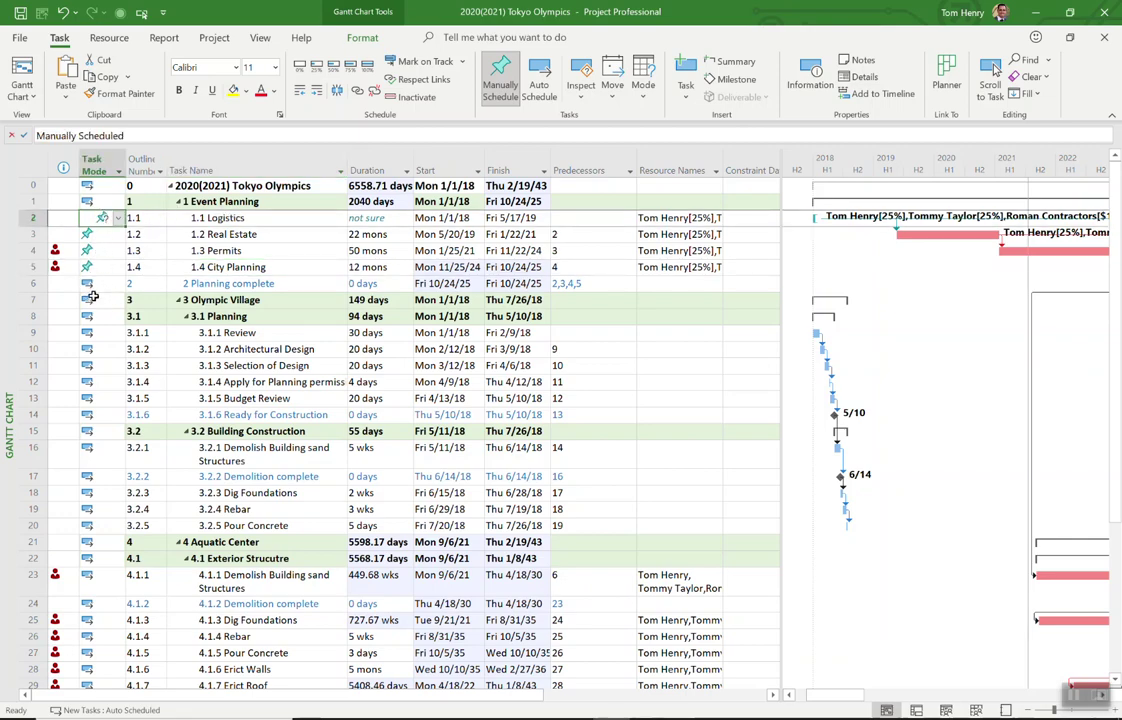
- Select the Task Mode cells of tasks 1.1–1.4 and switch them to Auto Scheduled
left_click(240, 250)
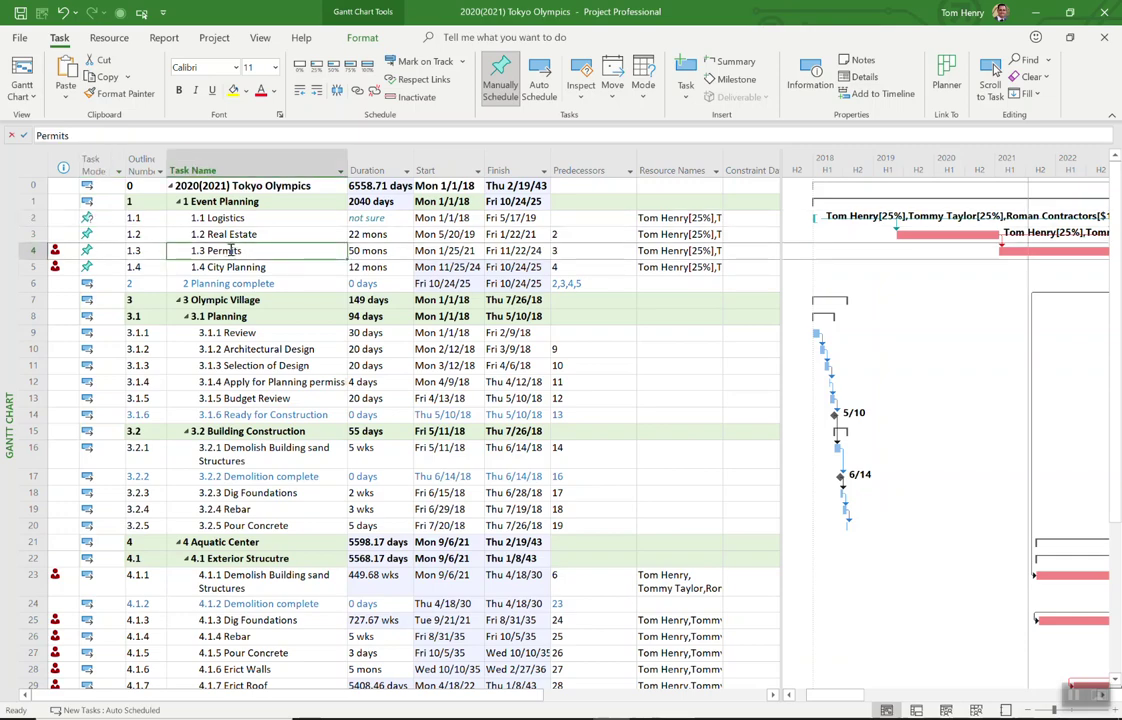
left_click(97, 198)
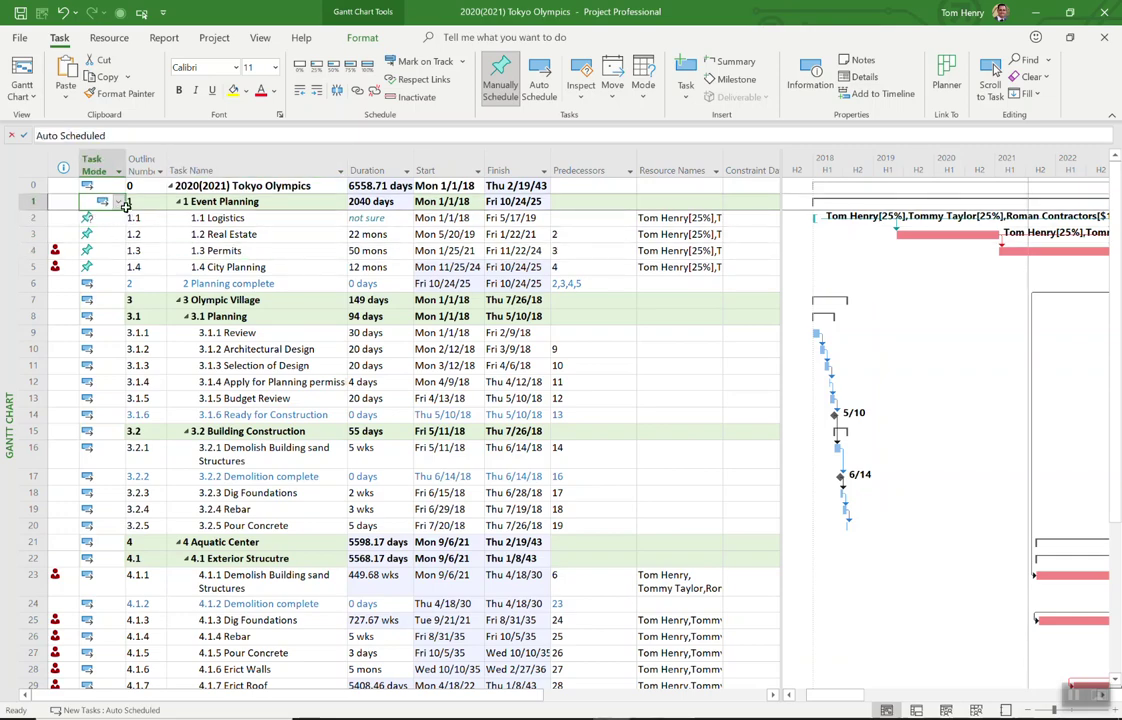
left_click(119, 202)
left_click(119, 202)
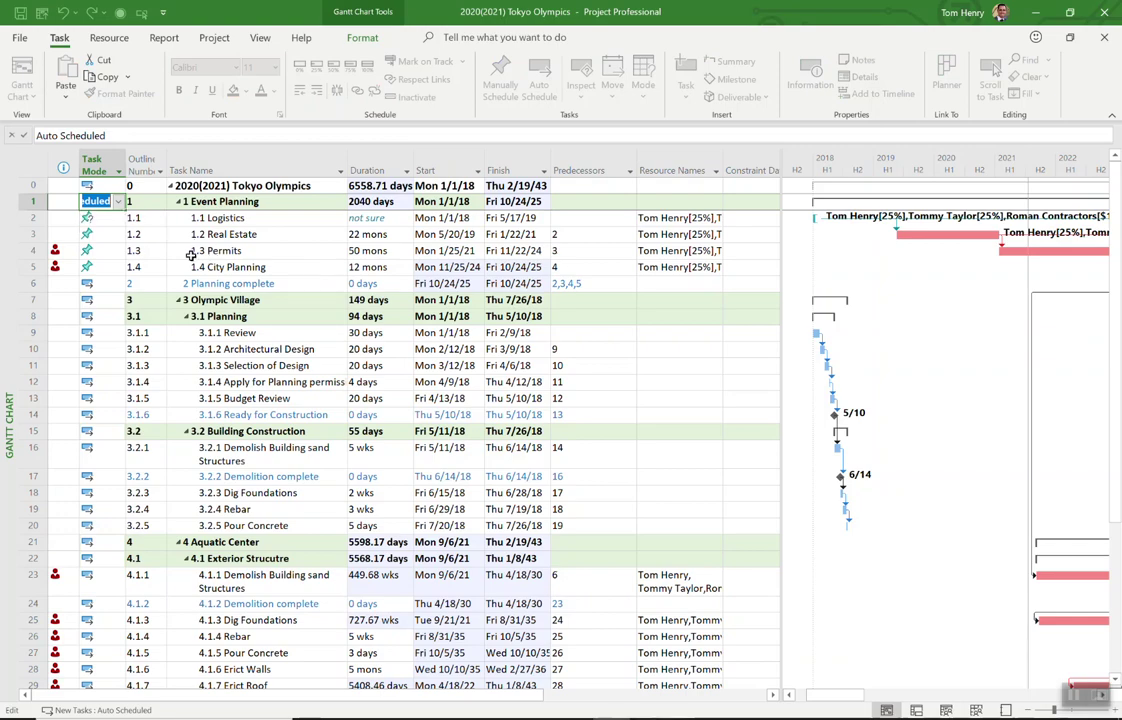
left_click(119, 202)
left_click(130, 213)
left_click(232, 267)
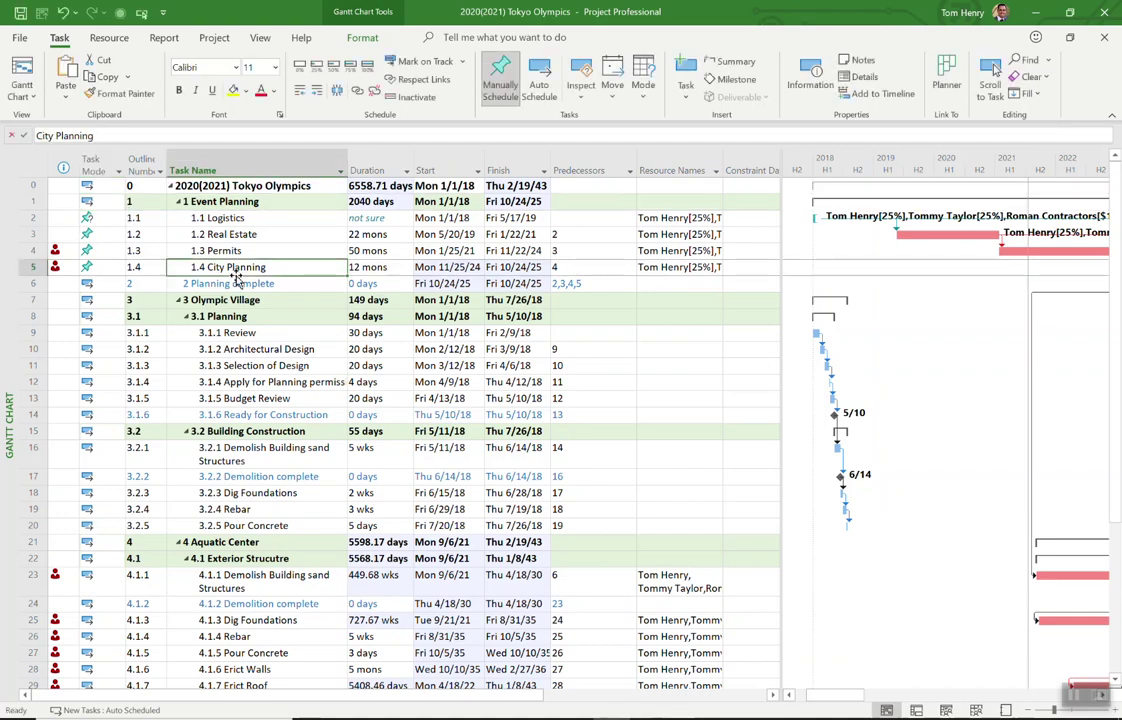
left_click(104, 202)
key("shift+Down")
key("shift+Down")
key("shift+Down")
key("shift+Down")
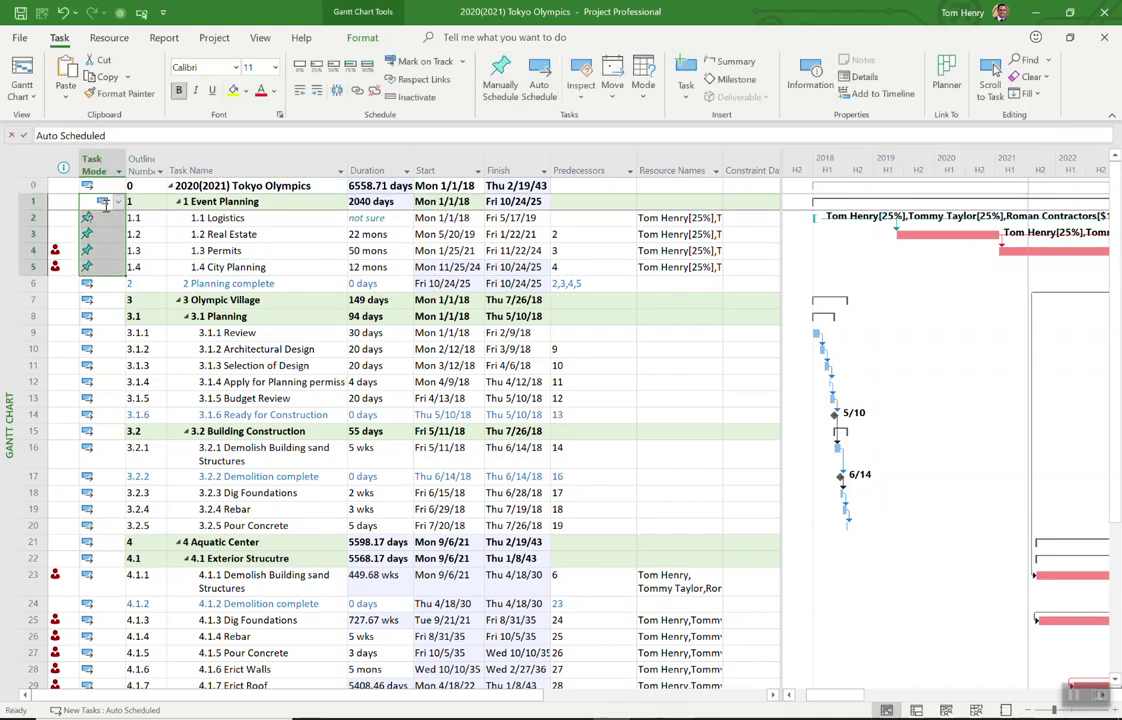
key("ctrl+d")
key("Down")
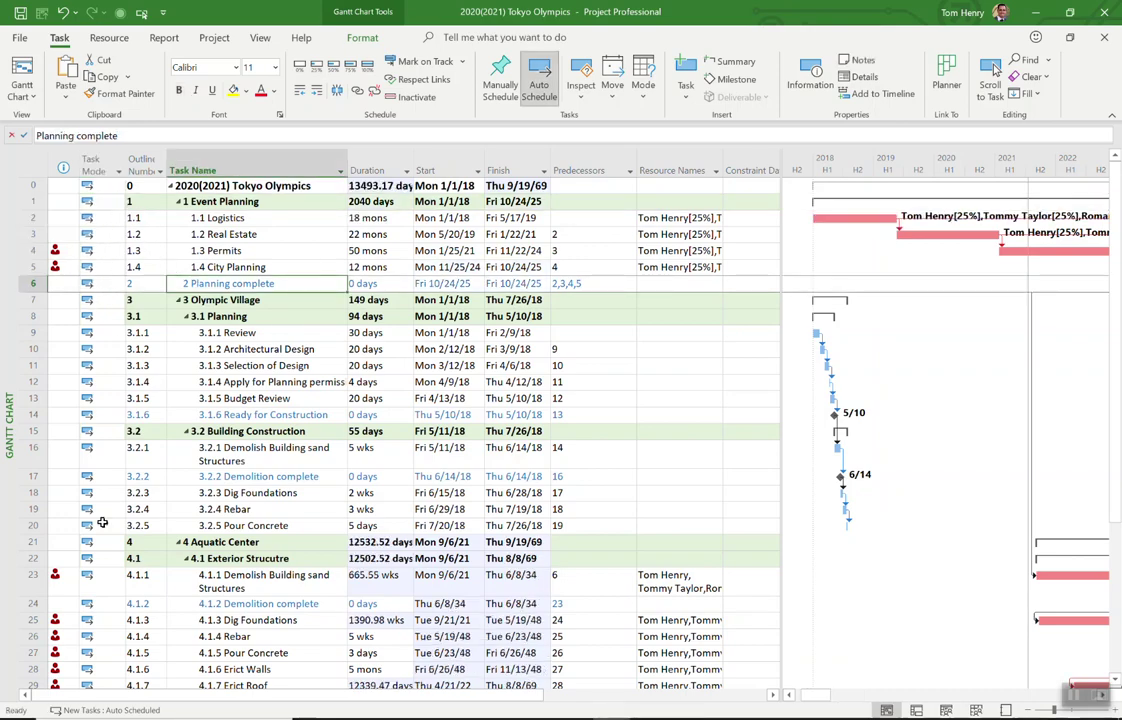
left_click(73, 712)
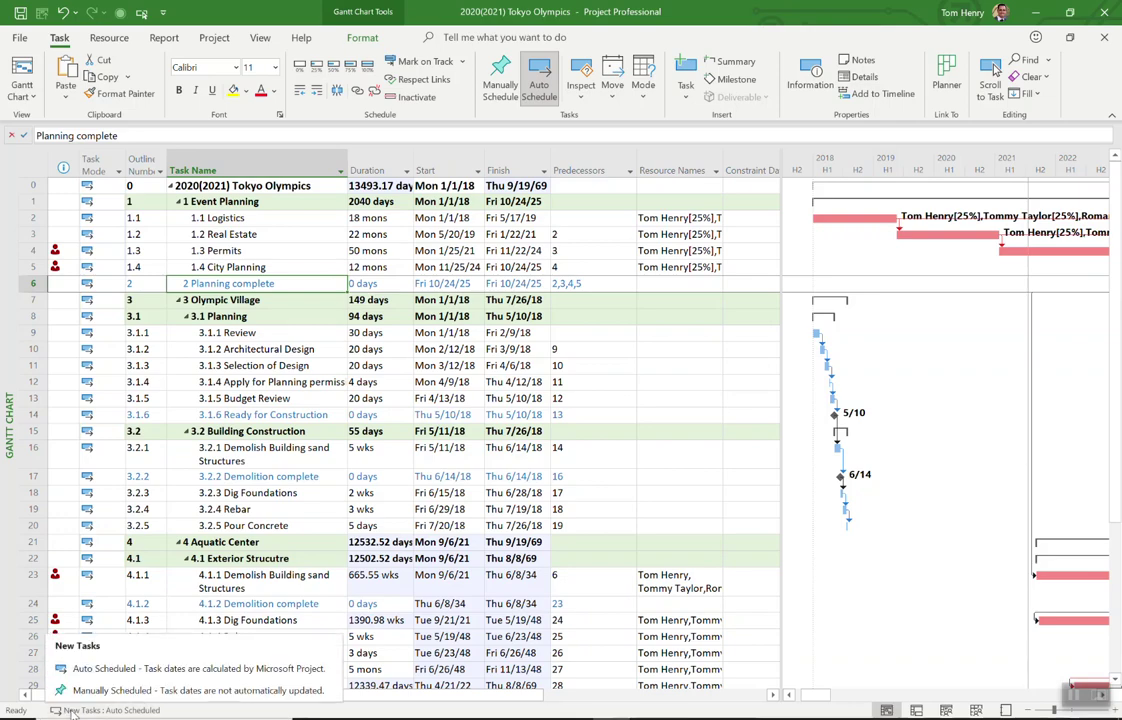
- Set new tasks to Auto Scheduled in the status bar and in Schedule options for all new projects
left_click(95, 669)
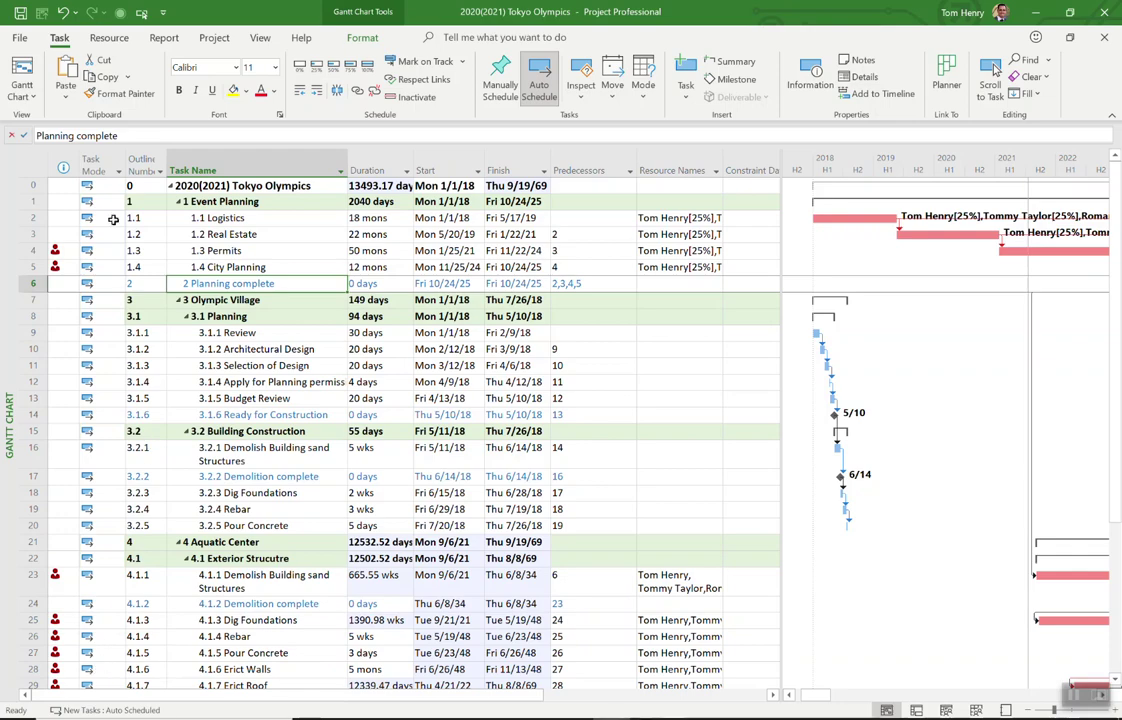
left_click(19, 37)
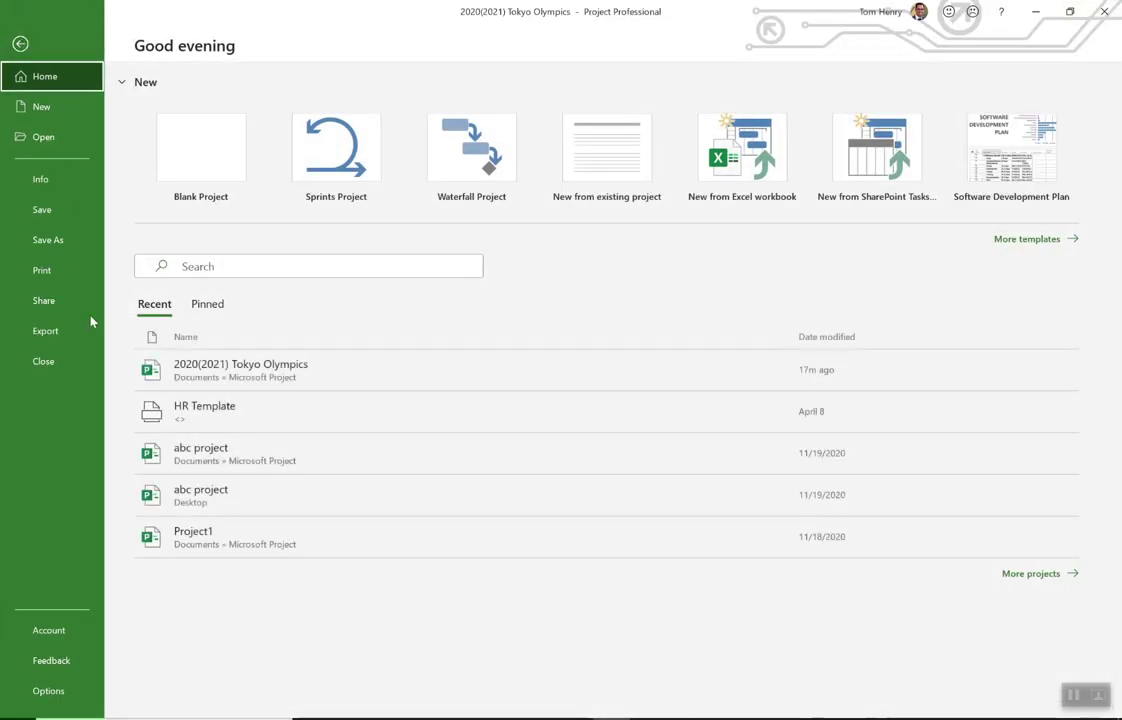
left_click(39, 704)
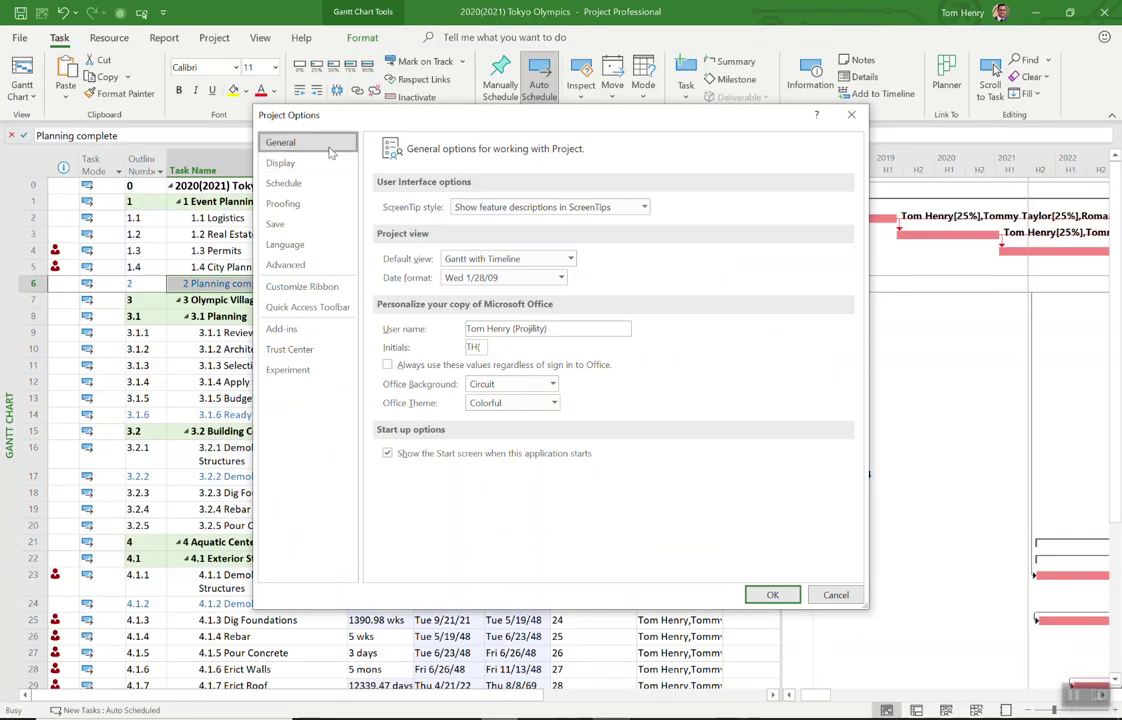
left_click(319, 189)
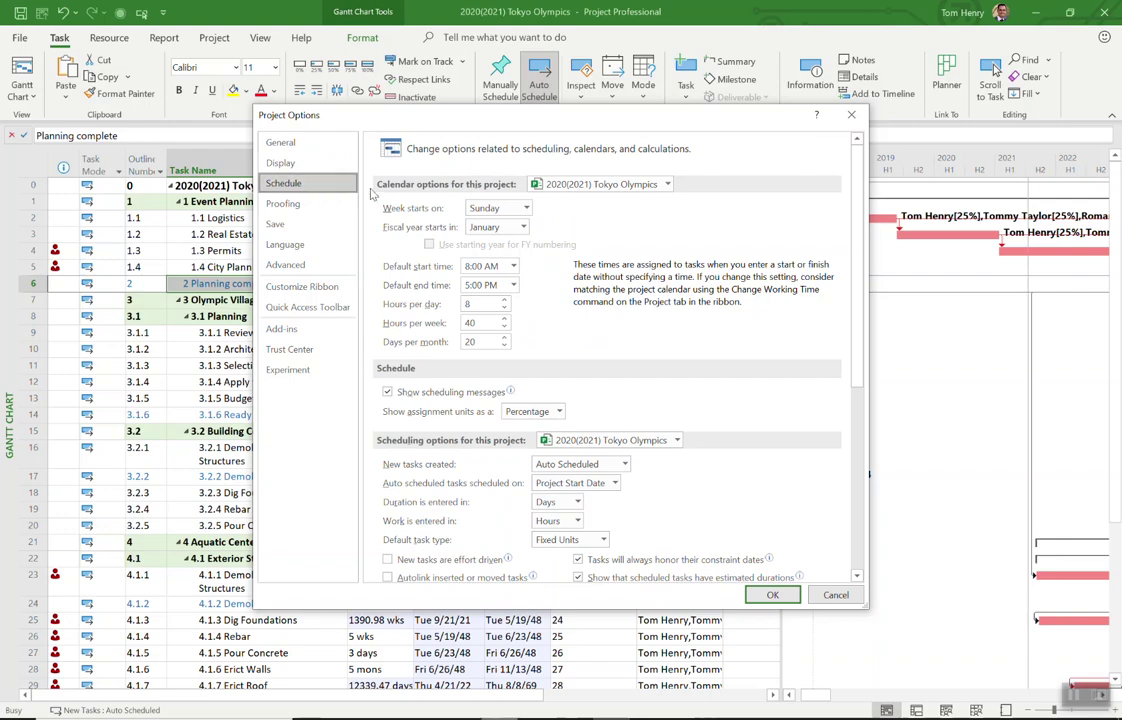
left_click(610, 440)
left_click(592, 457)
left_click(597, 466)
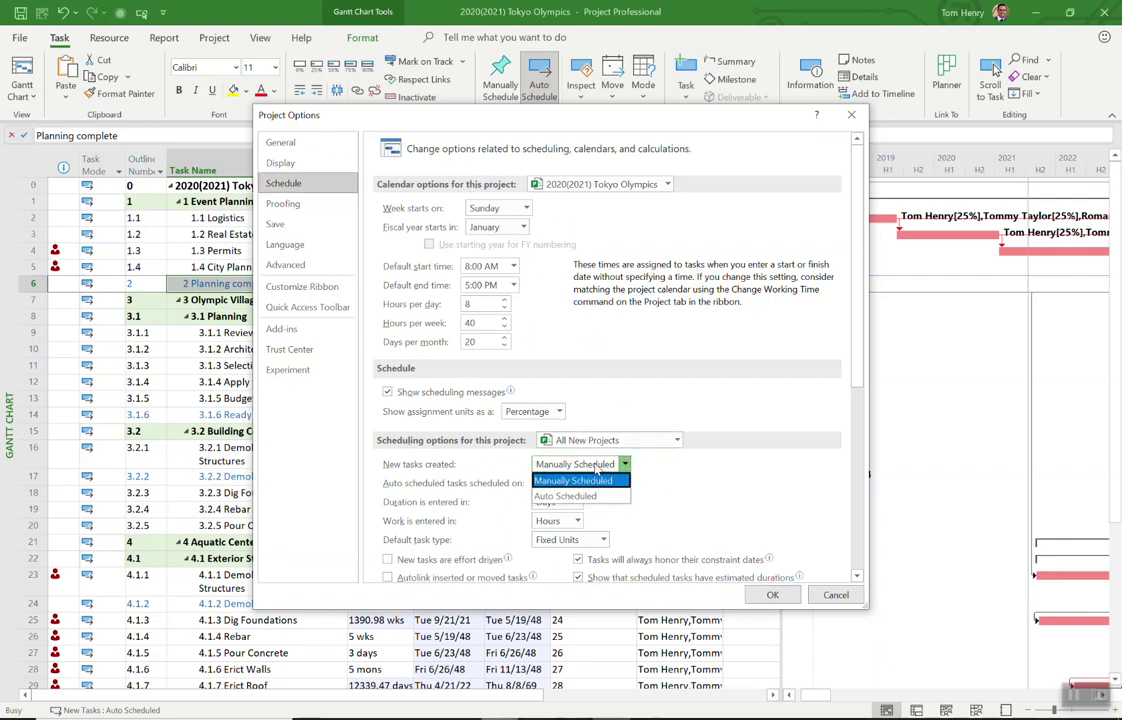
left_click(562, 496)
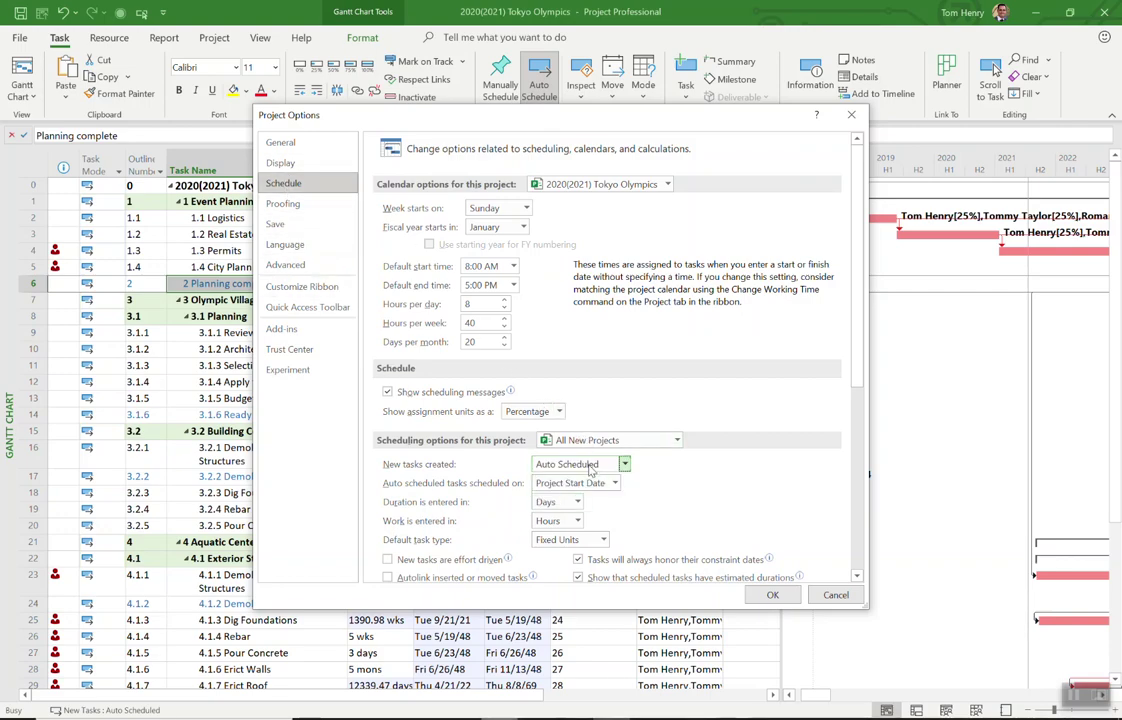
left_click(772, 595)
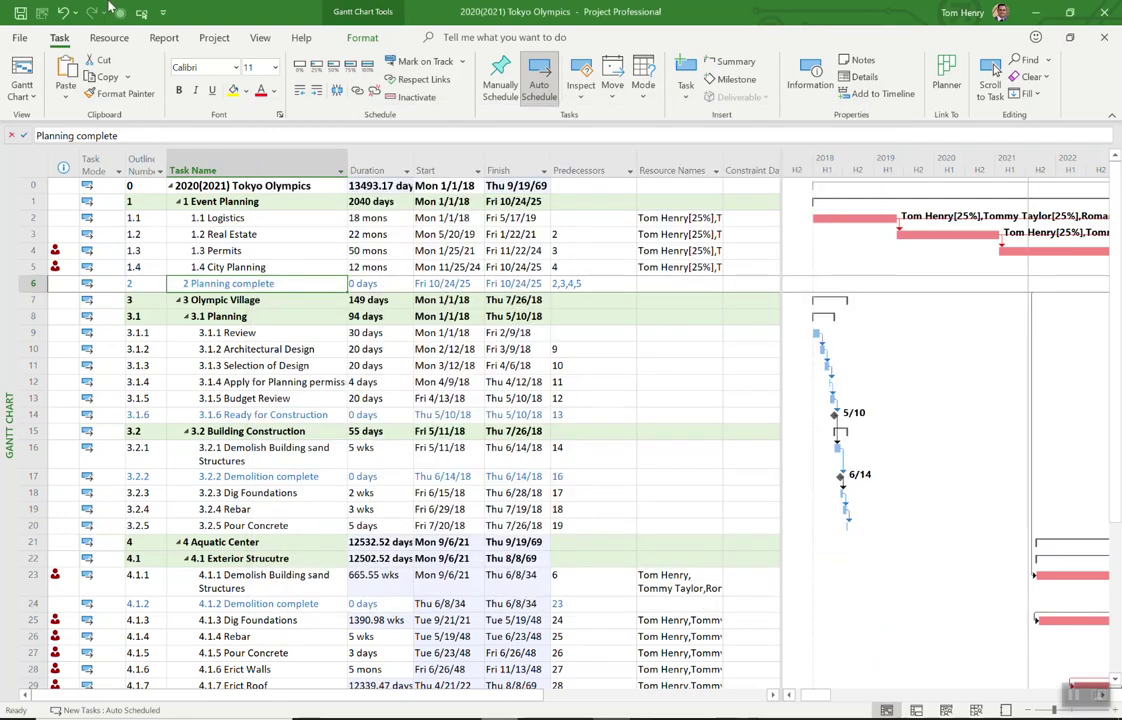
left_click(17, 40)
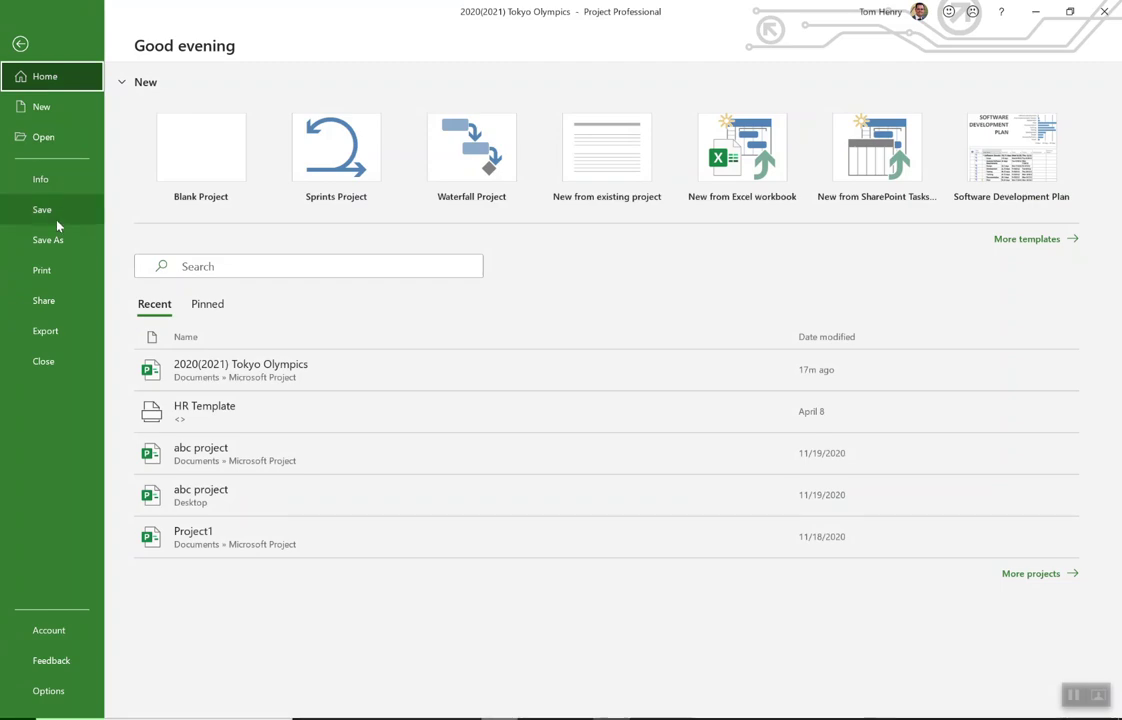
left_click(41, 108)
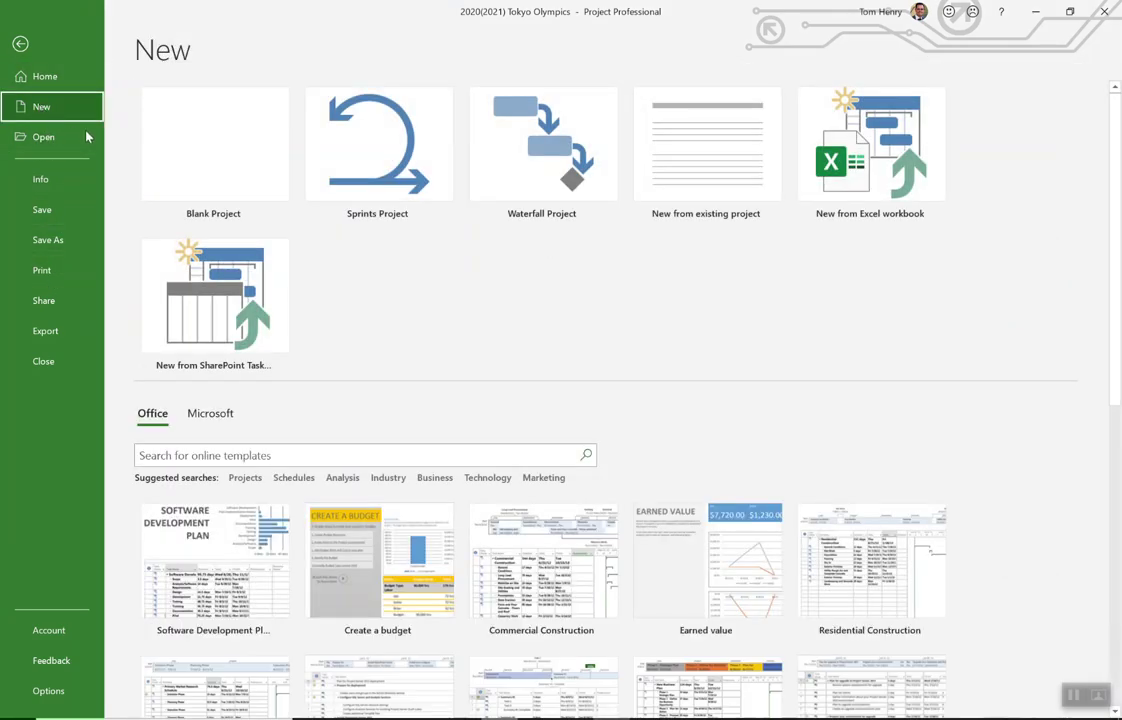
key("Escape")
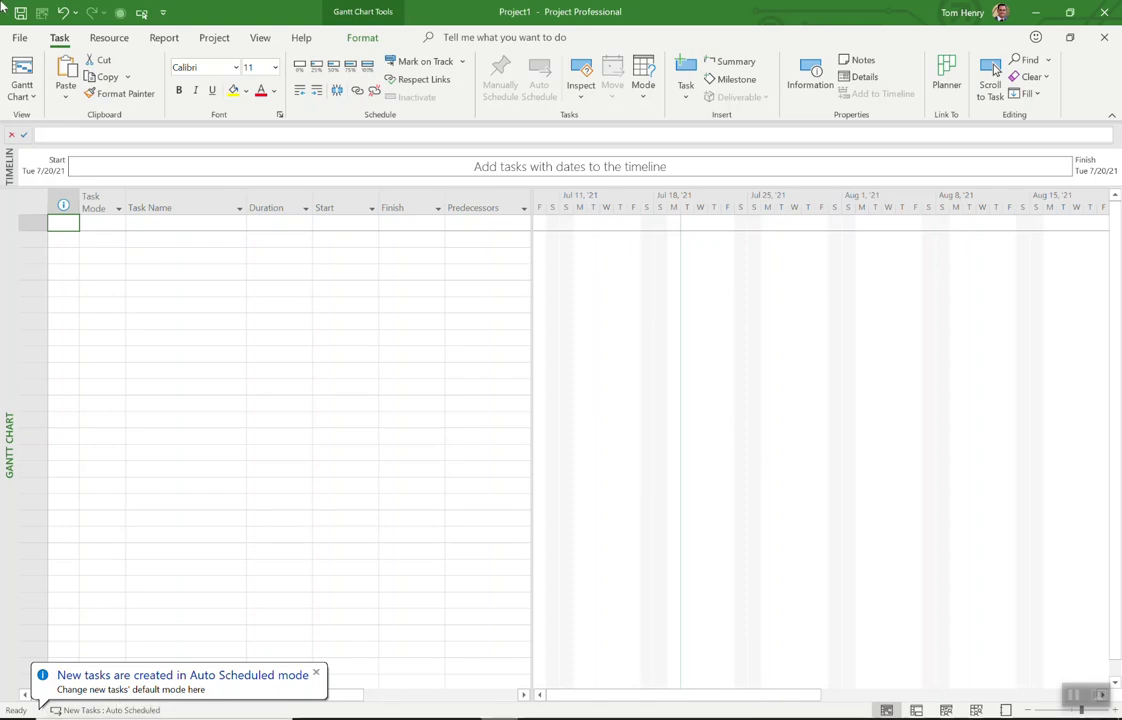
left_click(20, 37)
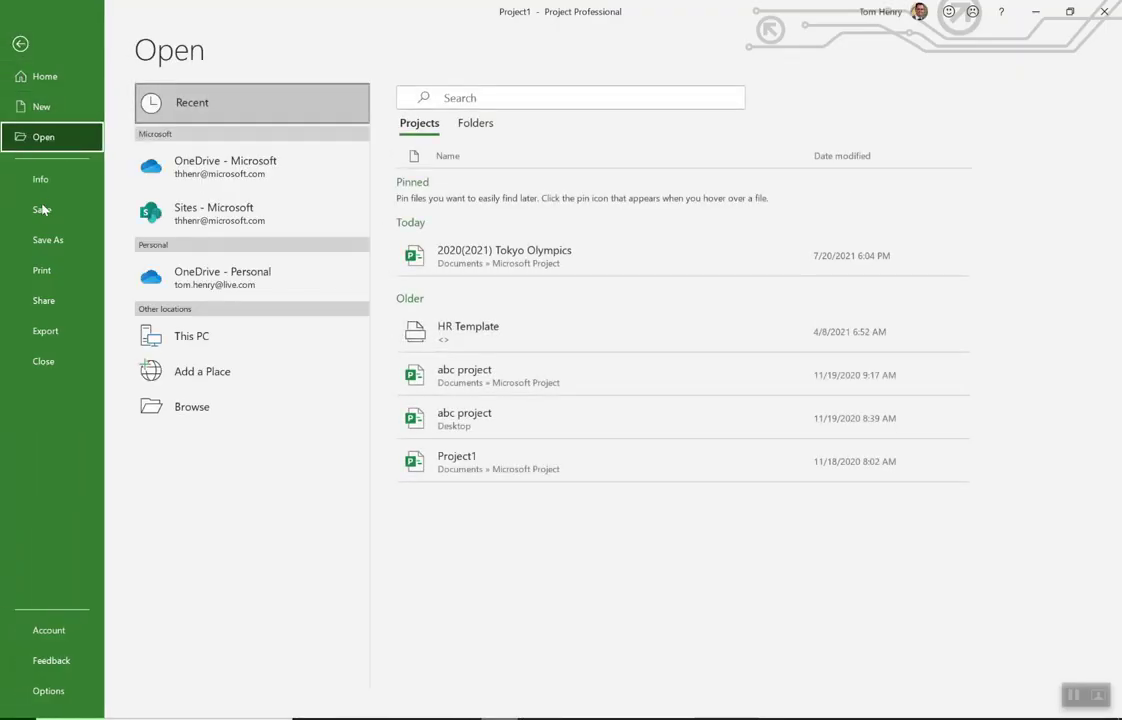
left_click(57, 360)
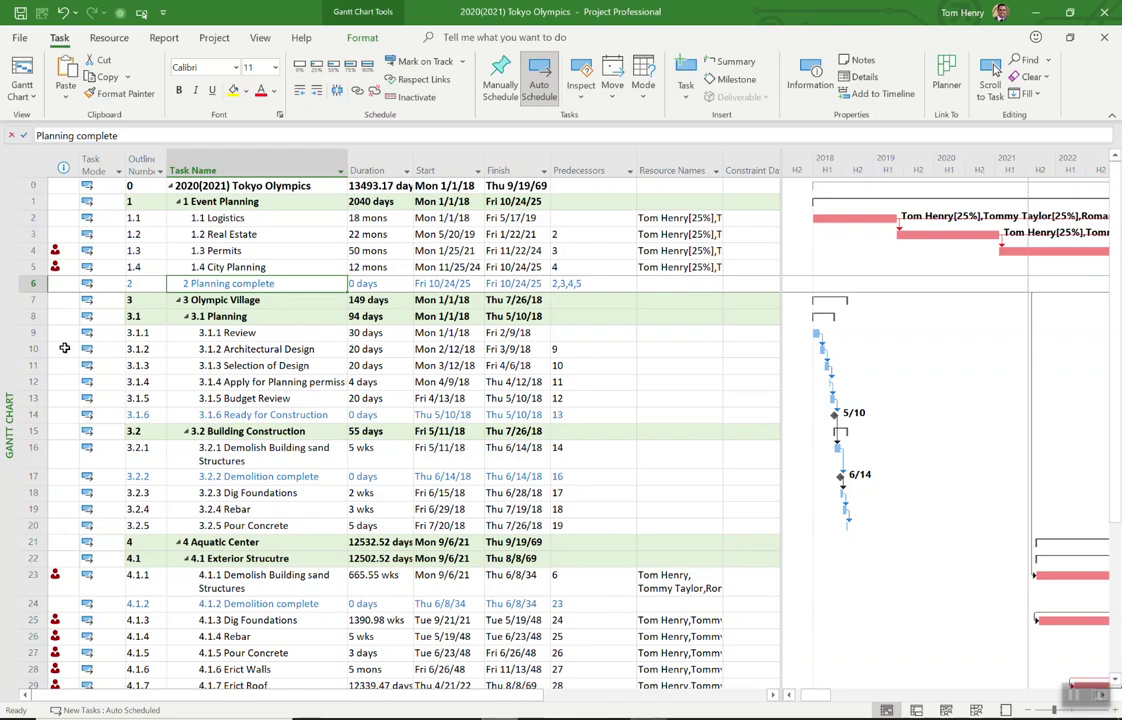
left_click(452, 250)
- Raise Logistics' duration from 18 to 20 months and review the shifted Permits and Real Estate dates
left_click(453, 218)
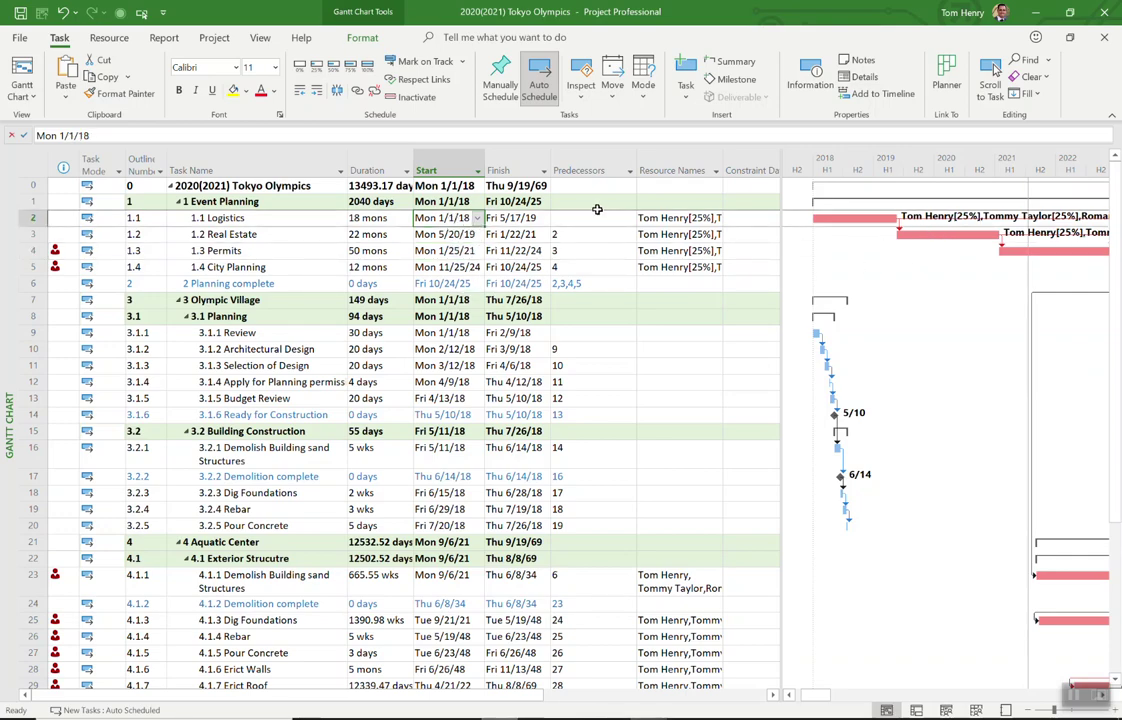
left_click(384, 219)
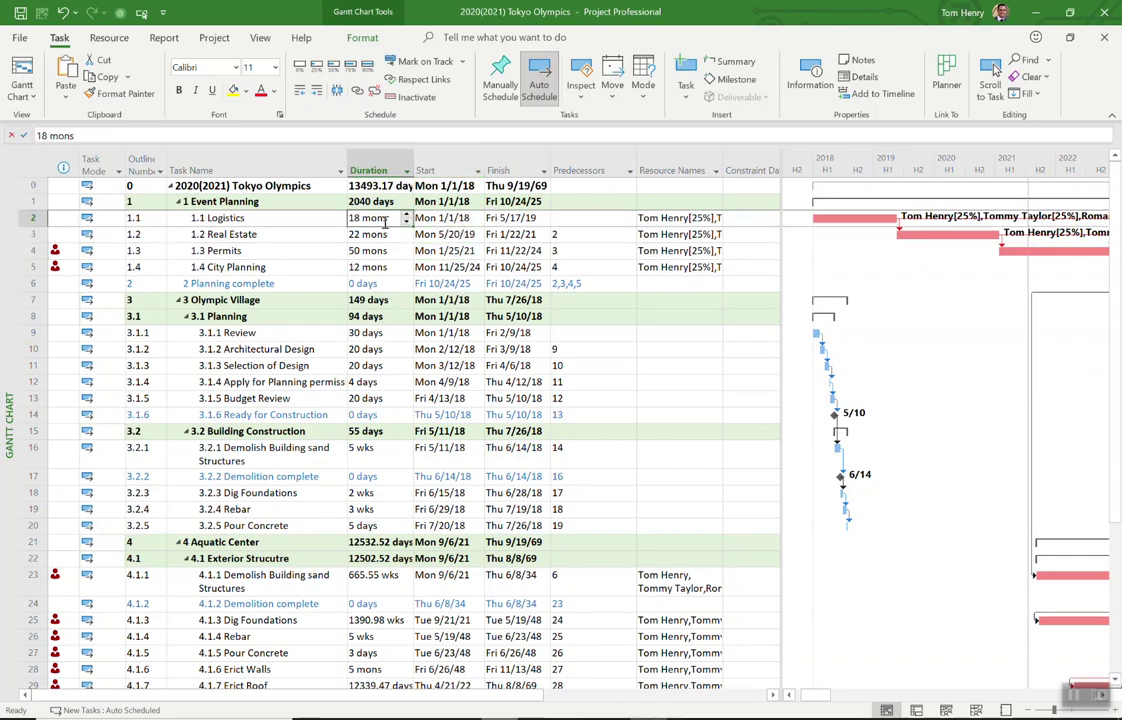
left_click(406, 216)
left_click(406, 216)
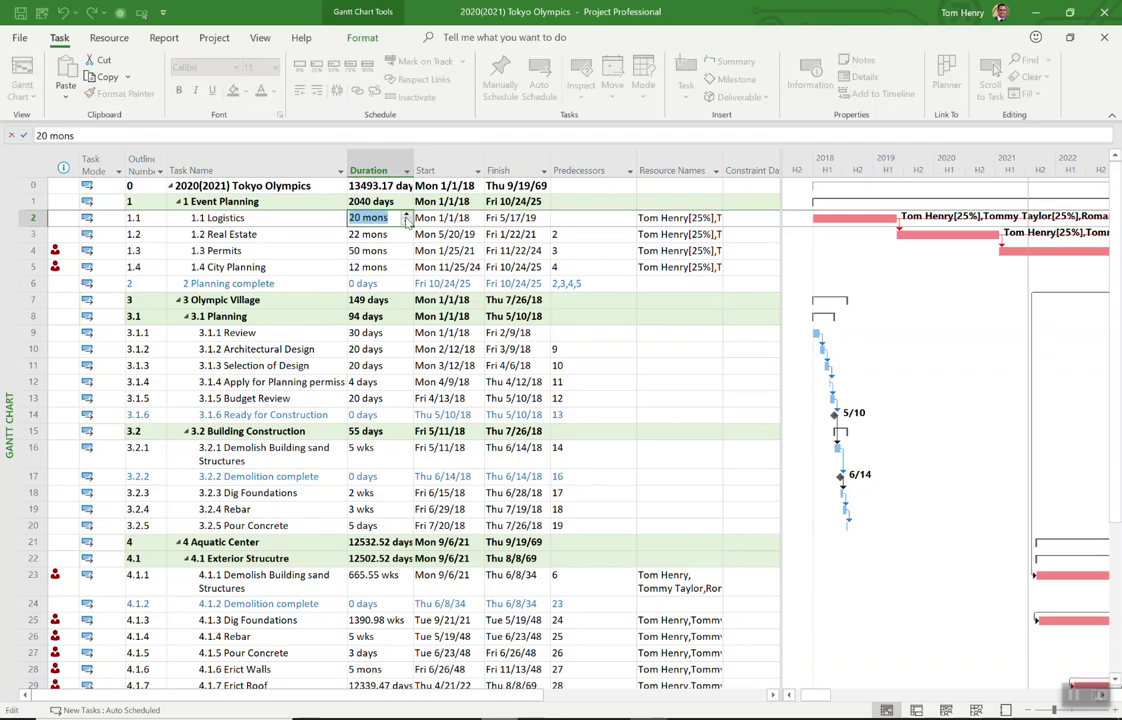
left_click(301, 251)
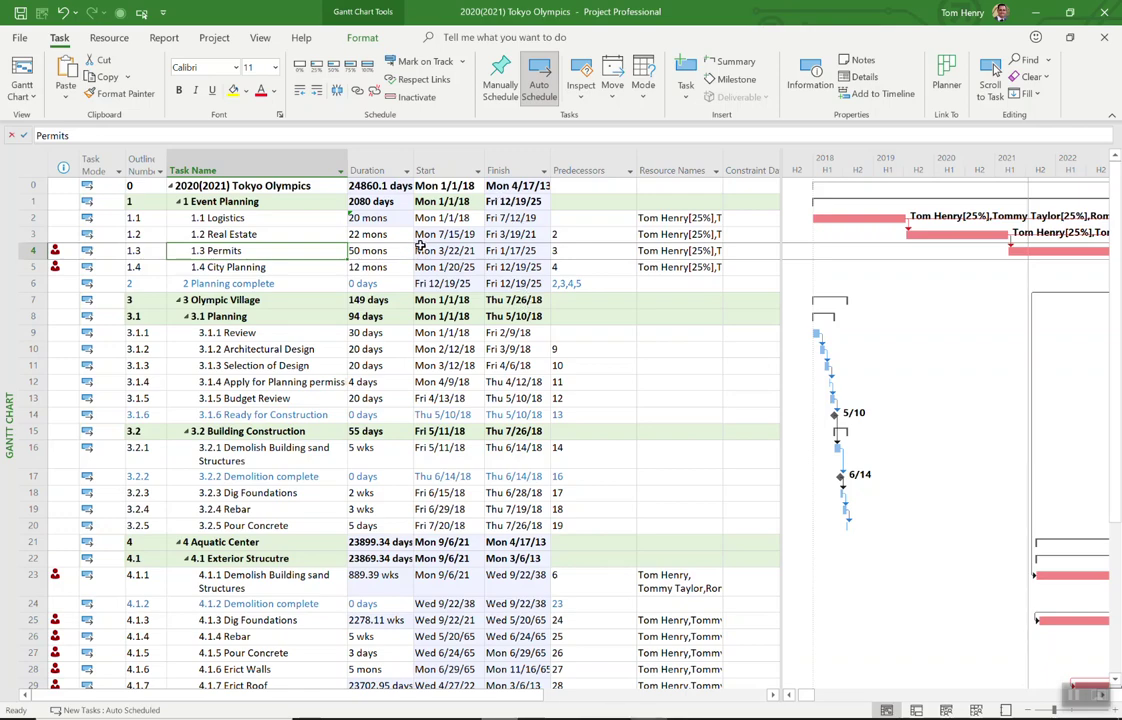
left_click(380, 217)
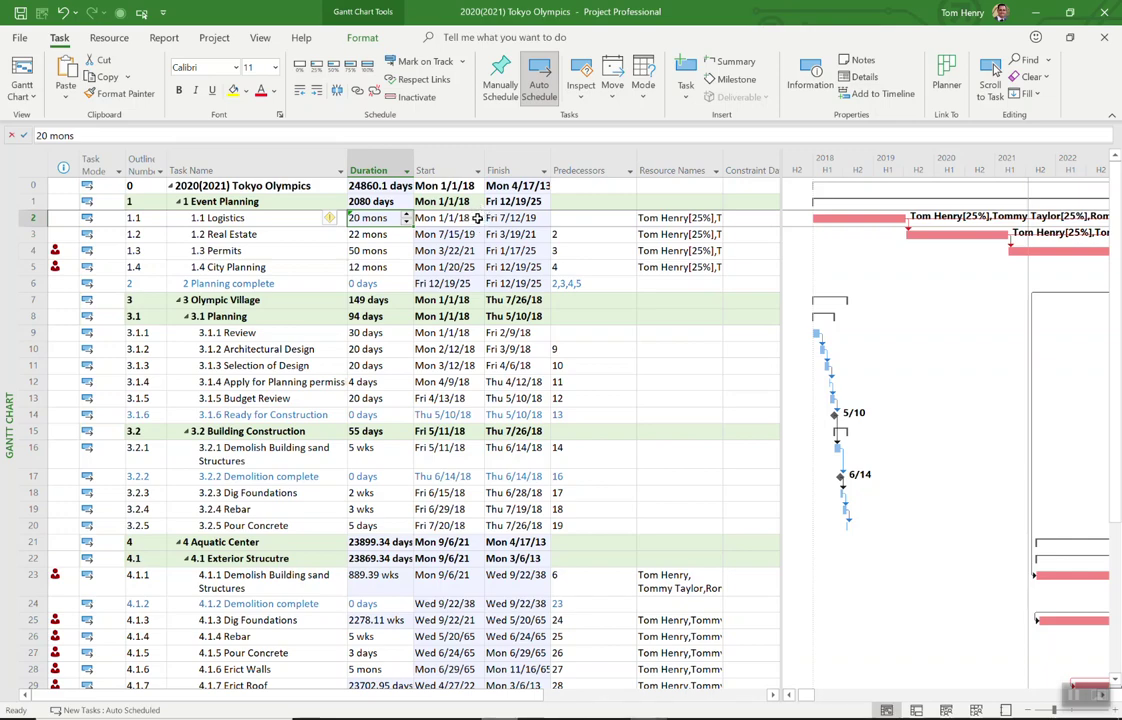
left_click(450, 236)
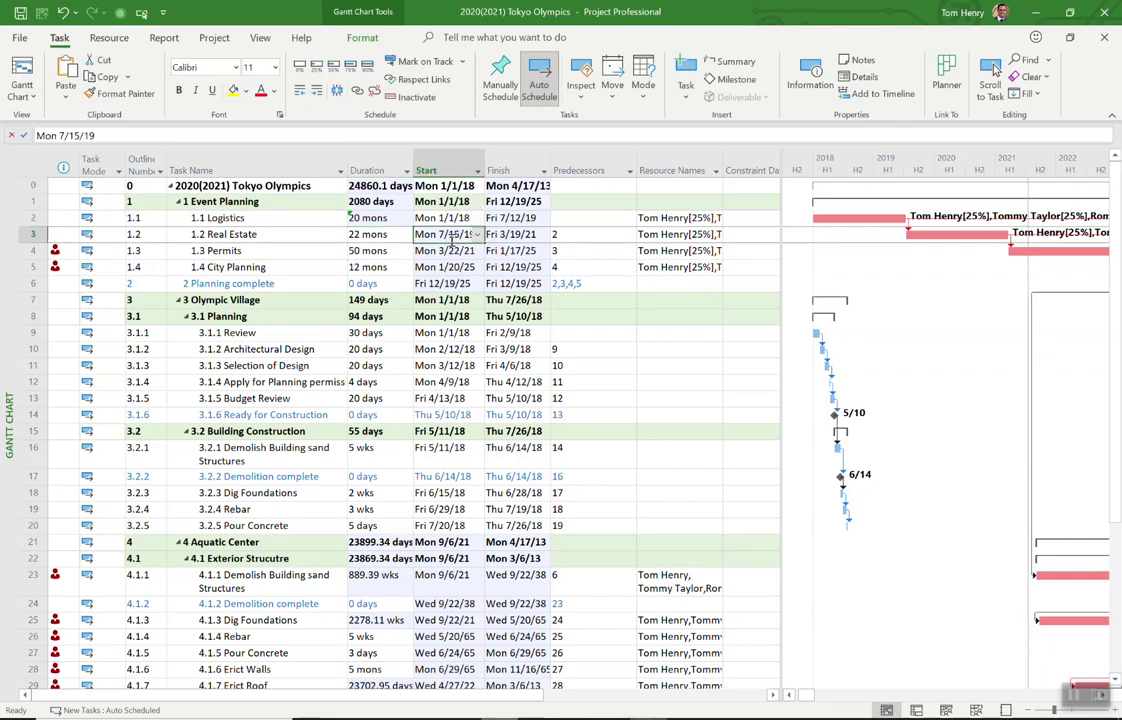
- Pick Monday 24 February 2025 as City Planning's start in the date picker
left_click(463, 268)
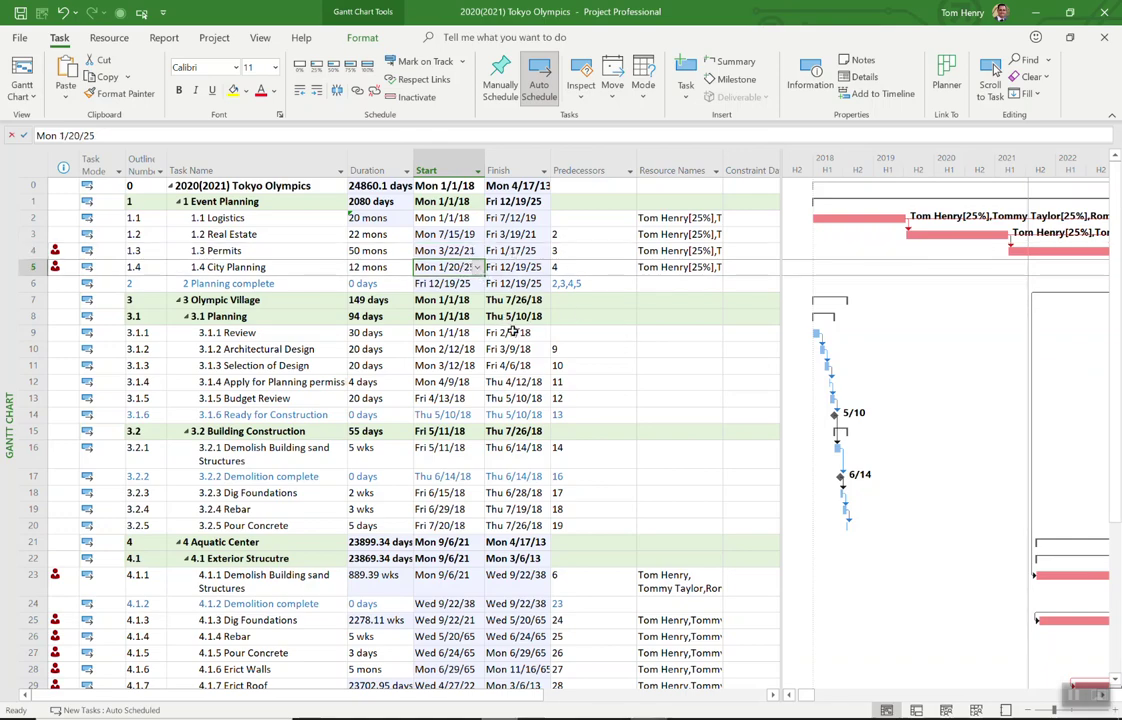
left_click(478, 267)
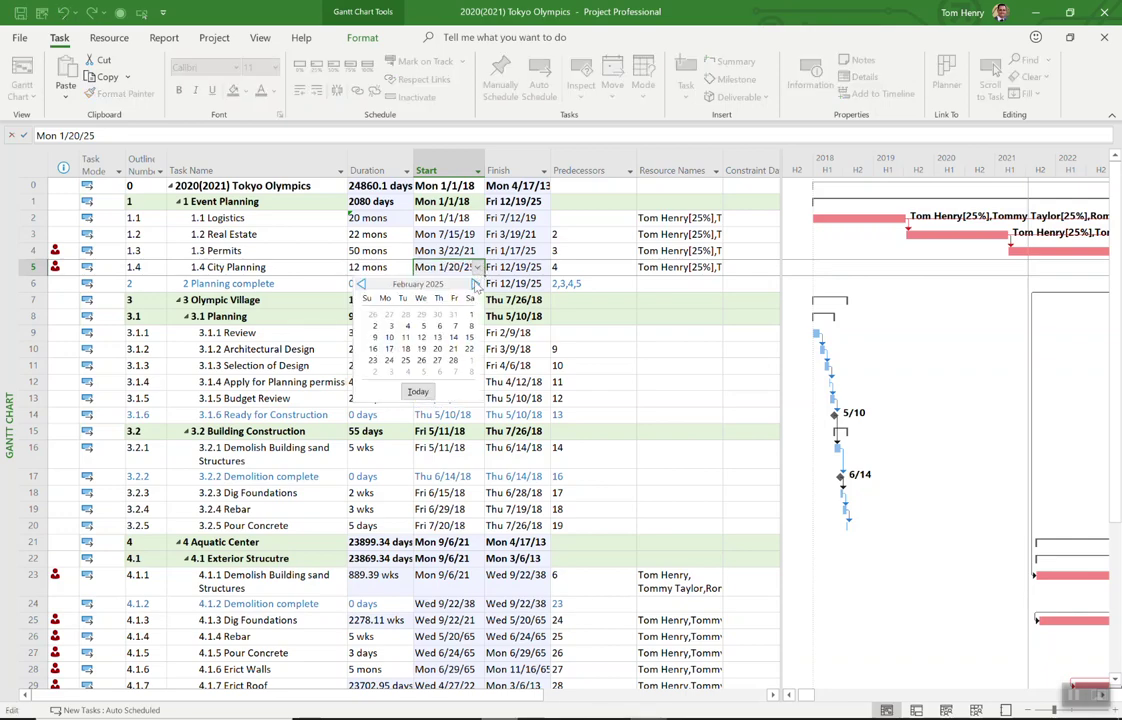
key("Escape")
key("Return")
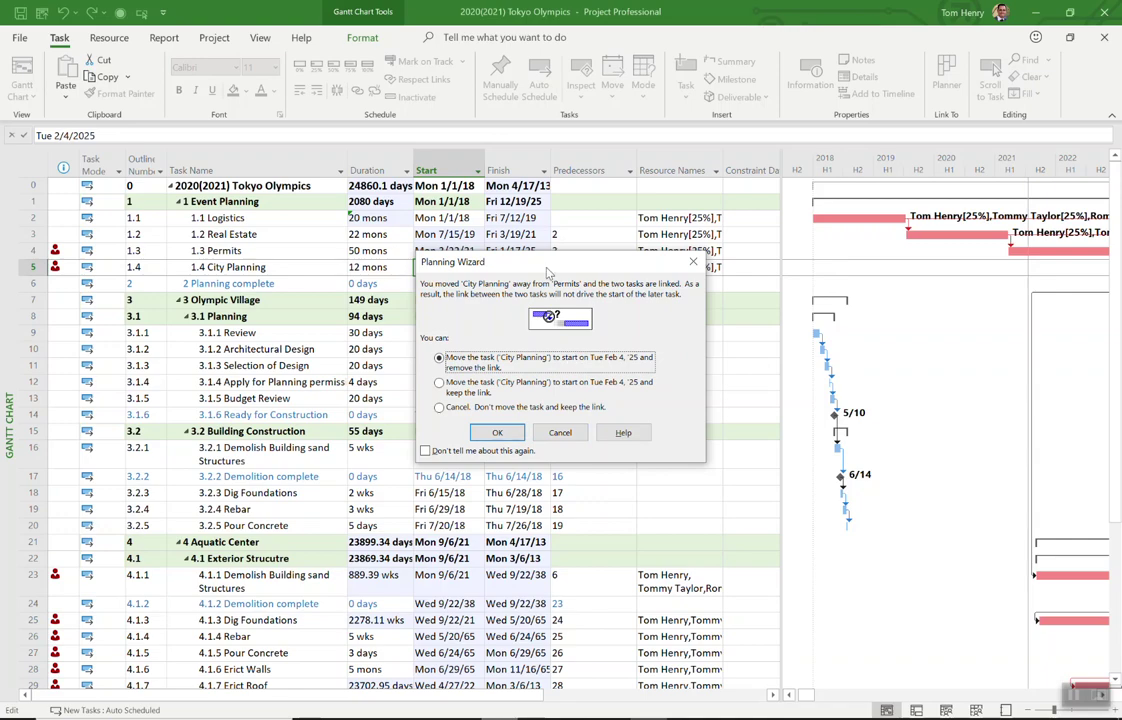
key("Escape")
left_click(477, 267)
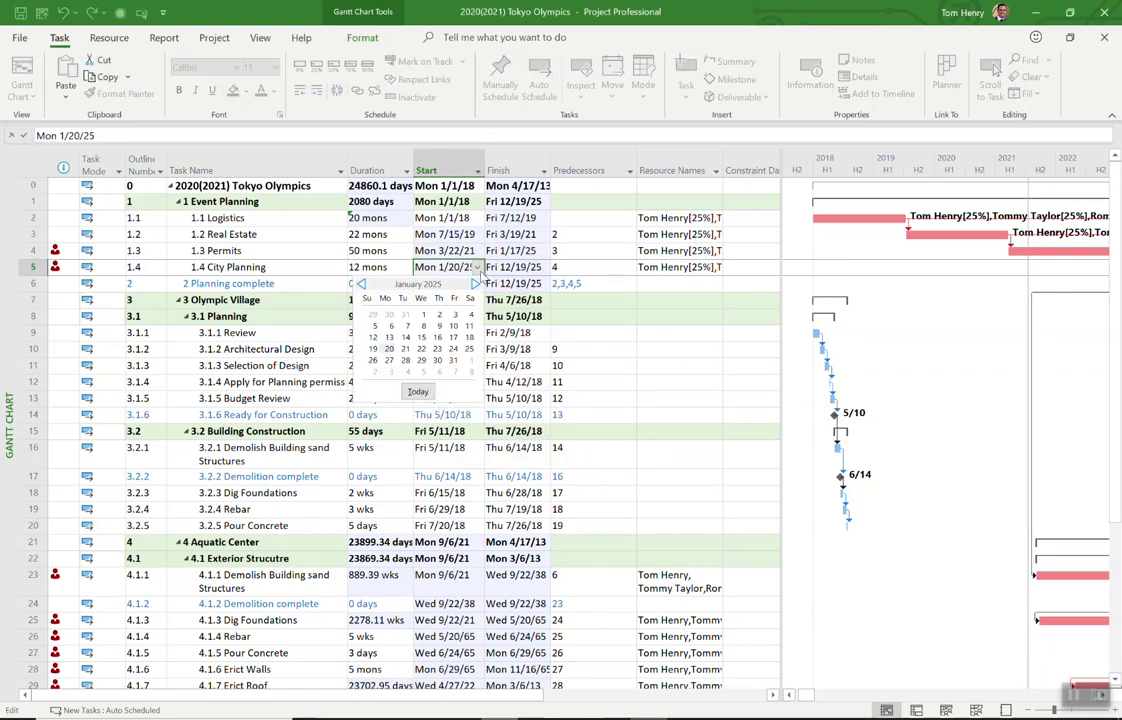
left_click(475, 284)
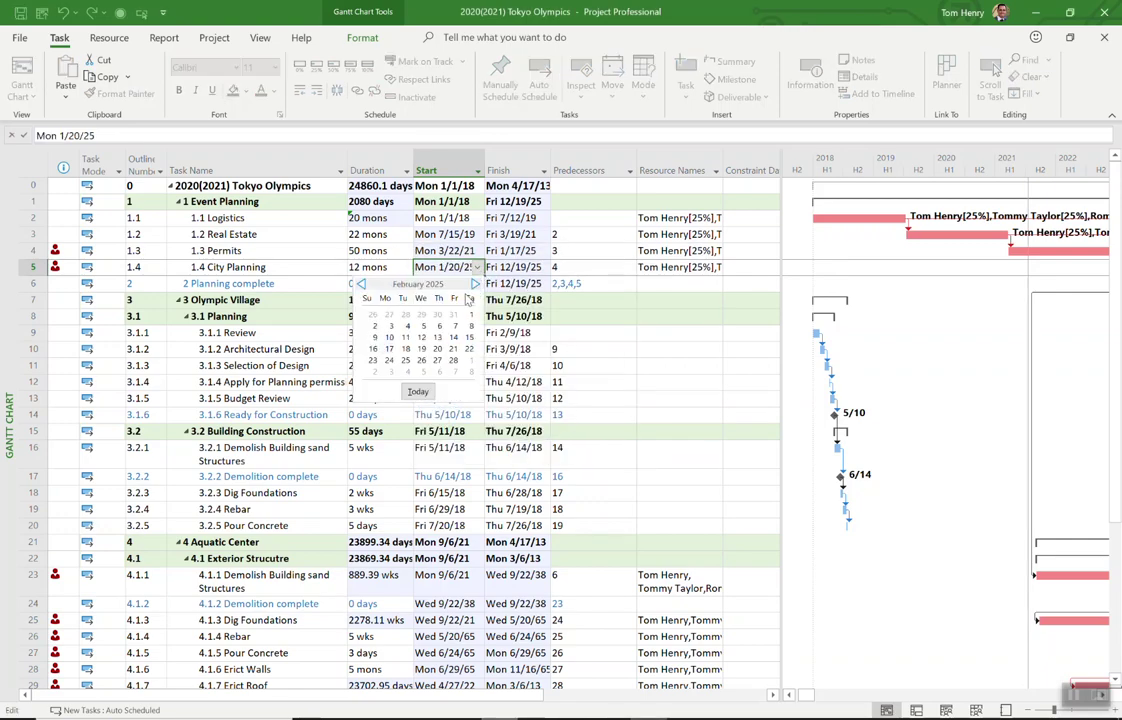
left_click(390, 362)
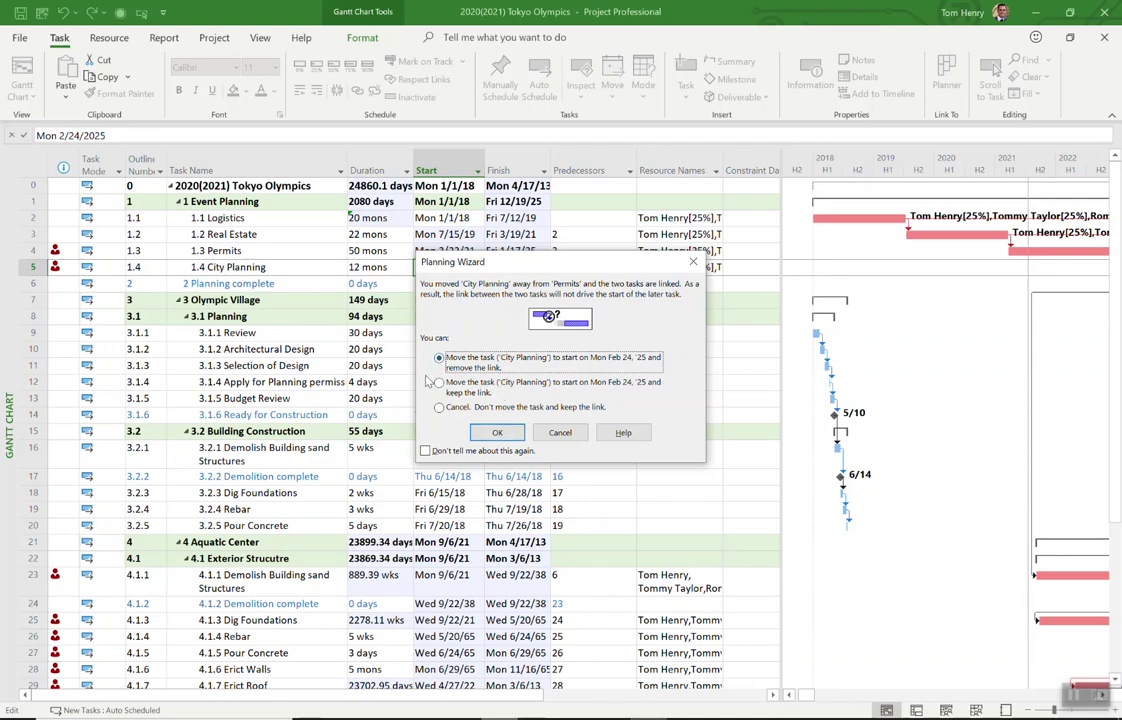
- Move City Planning while keeping its link to Permits, and continue despite the scheduling conflict
left_click(521, 385)
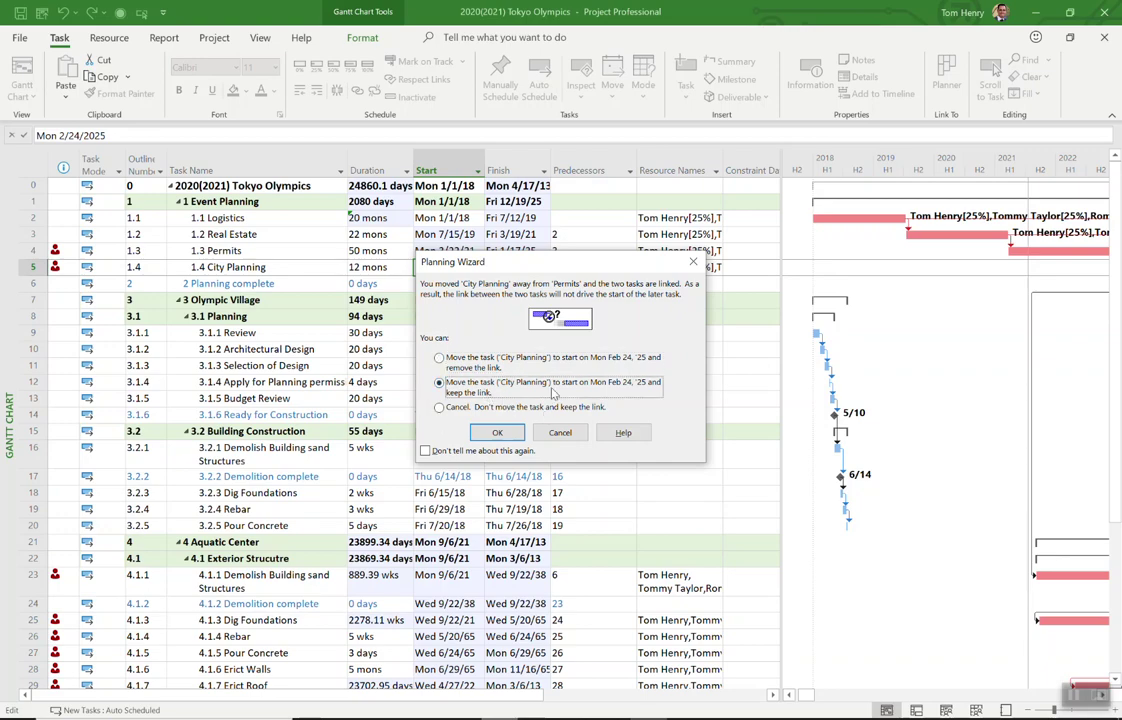
left_click(516, 437)
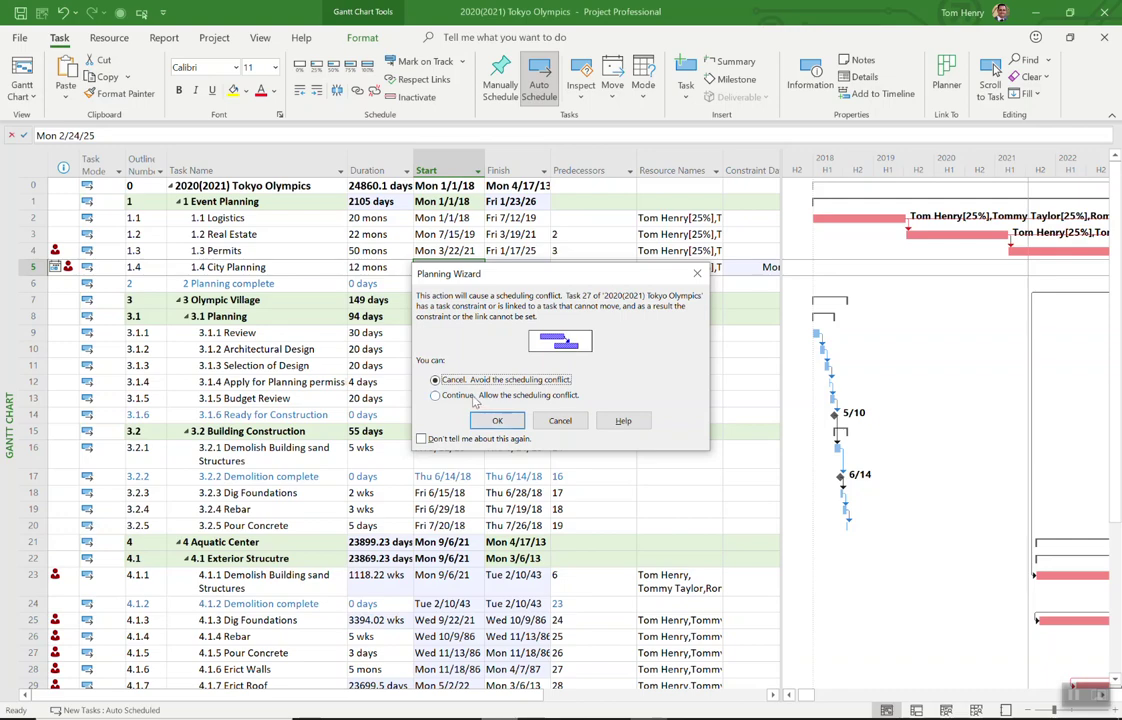
left_click(470, 396)
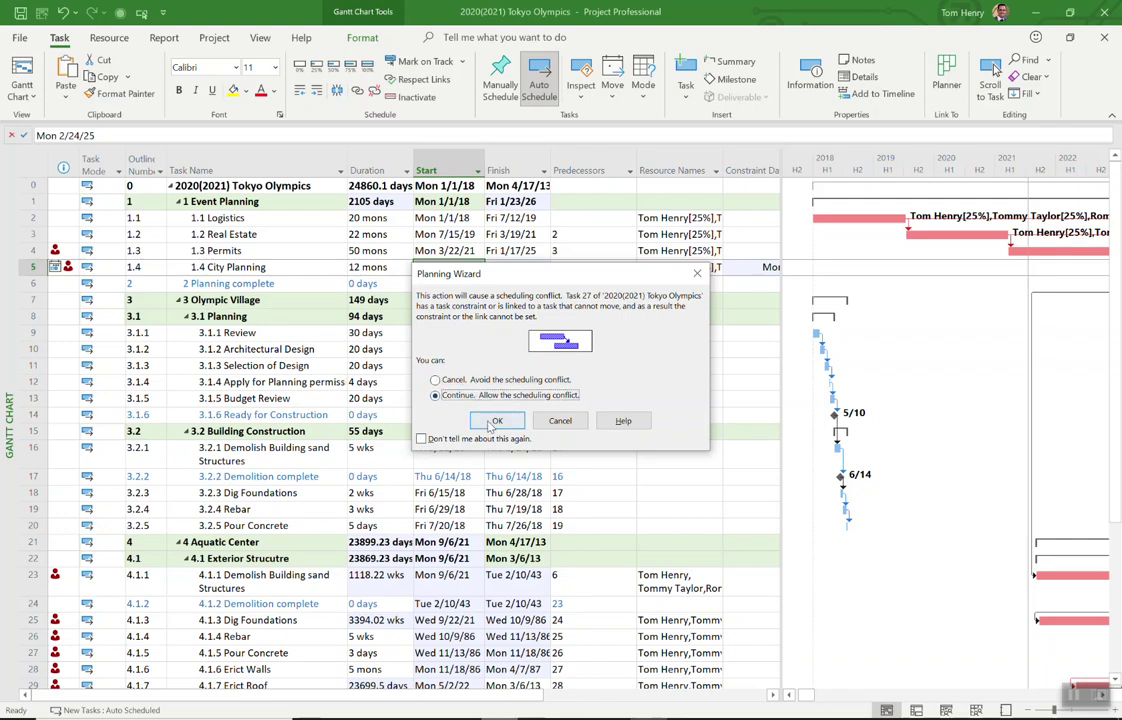
left_click(494, 421)
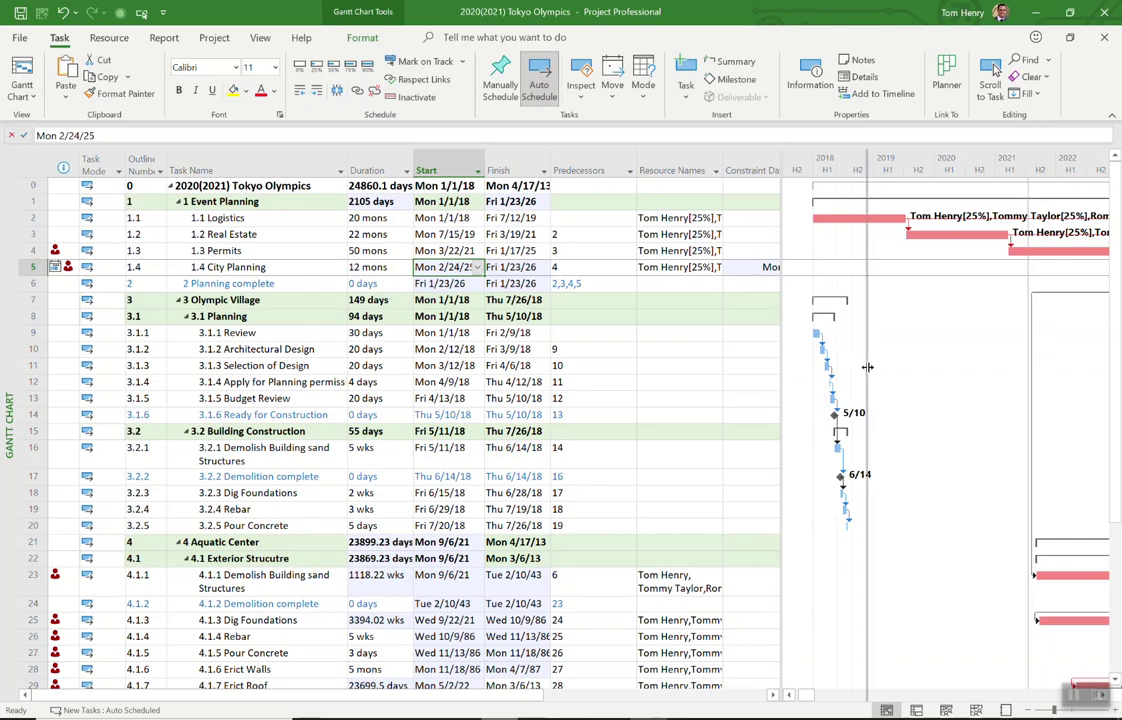
left_click_drag(779, 357, 885, 345)
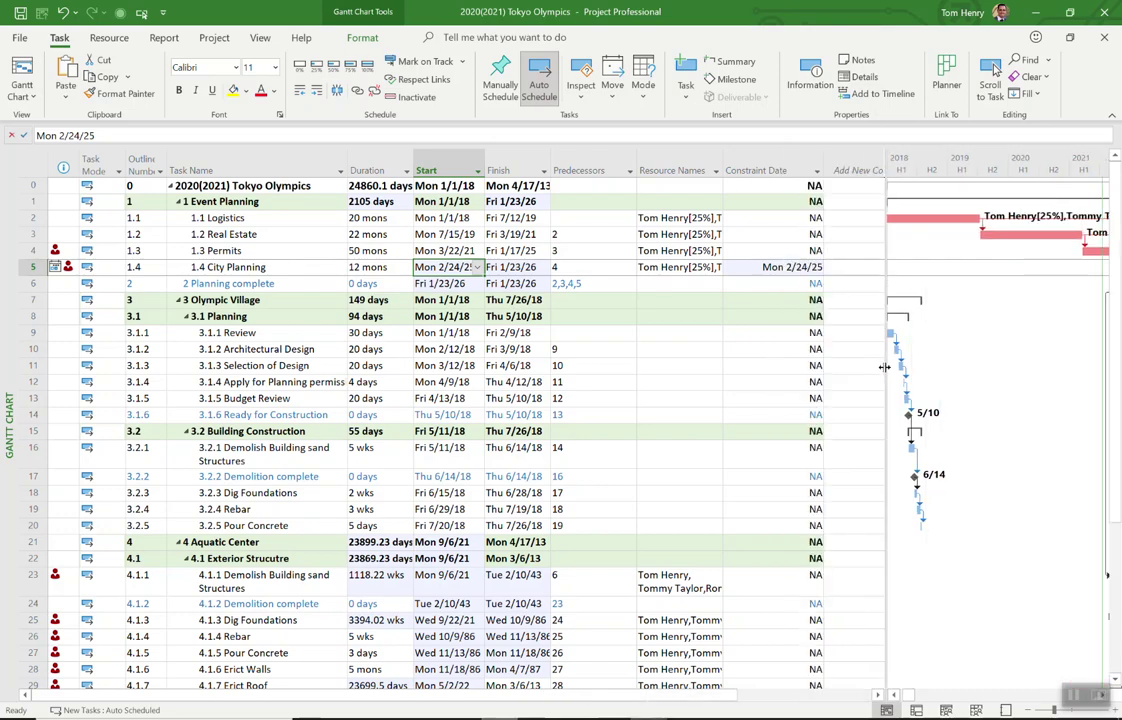
- Check City Planning's Mon 2/24/25 constraint date and scroll its Gantt bars into view
left_click(771, 267)
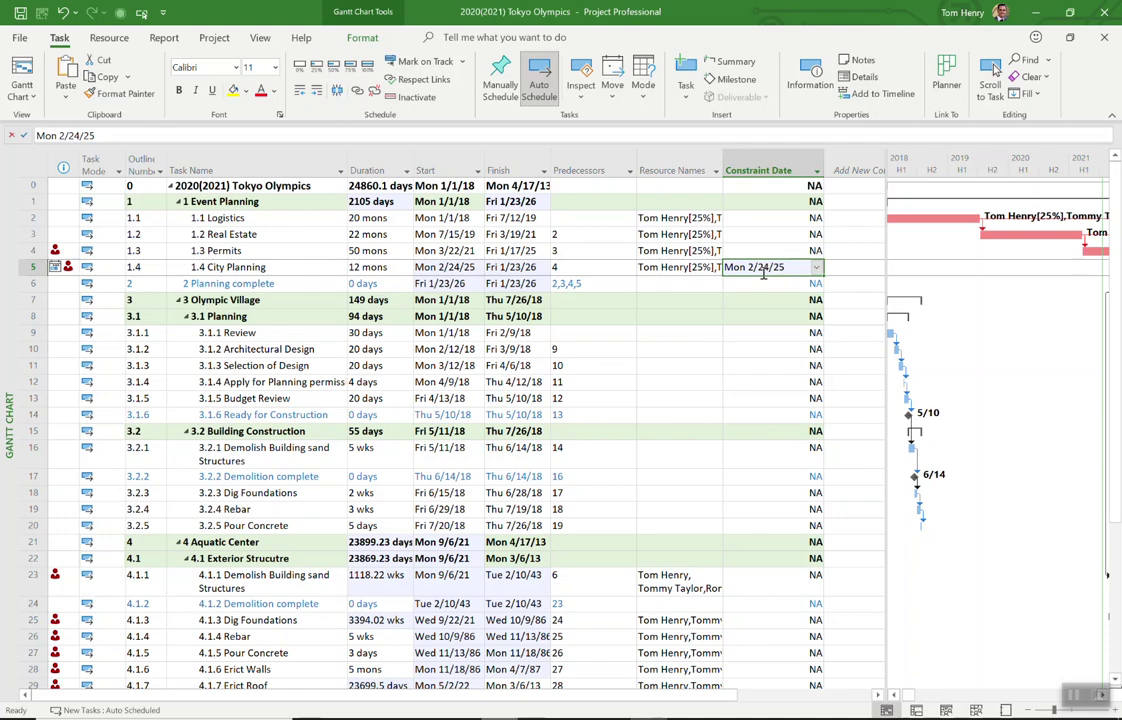
left_click(455, 267)
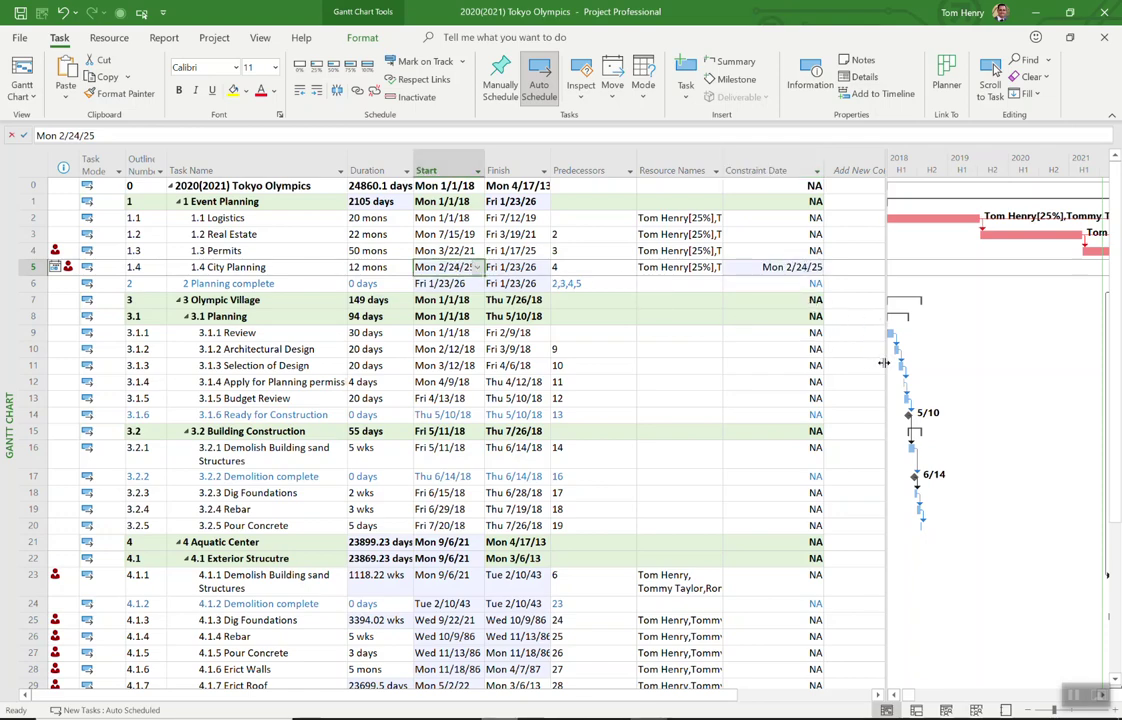
left_click_drag(884, 363, 684, 370)
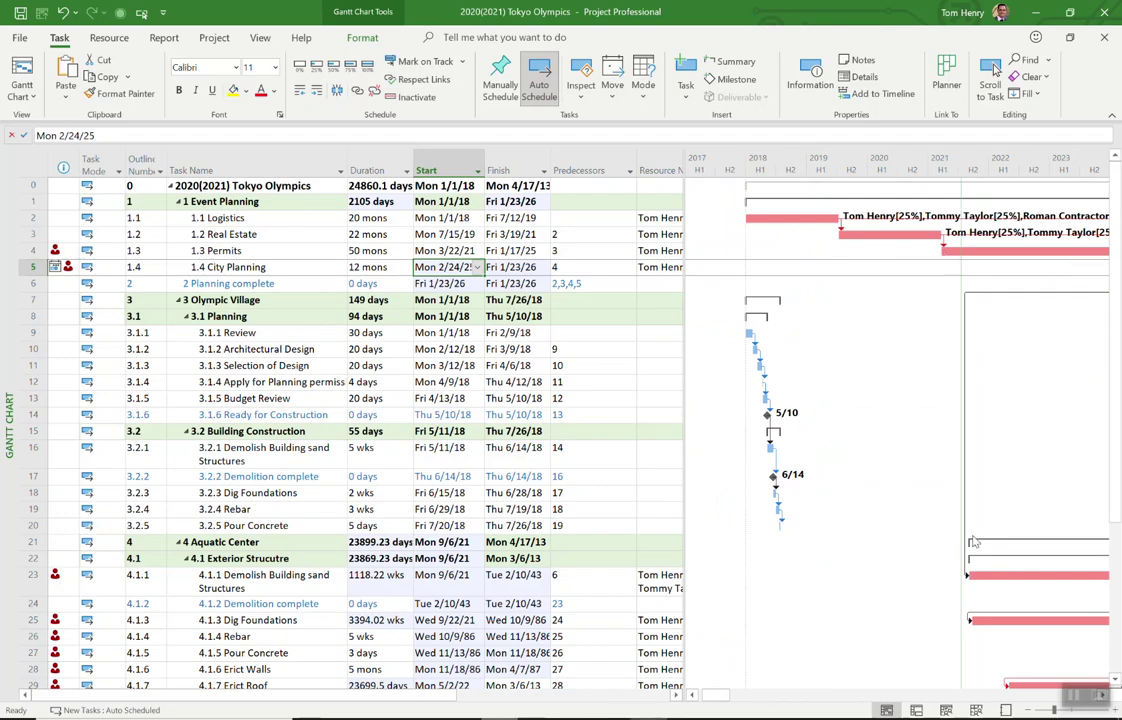
left_click(119, 14)
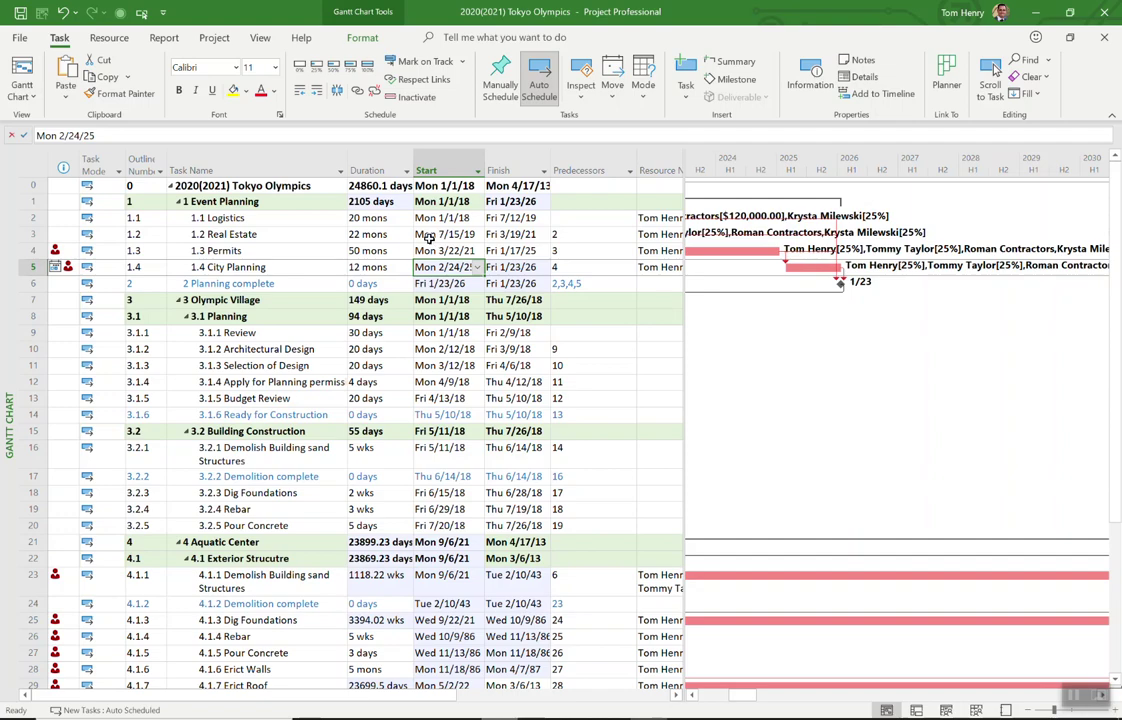
- Compare the Permits finish date with City Planning's start and constraint dates
left_click(512, 250)
left_click(440, 267)
left_click_drag(684, 492, 917, 494)
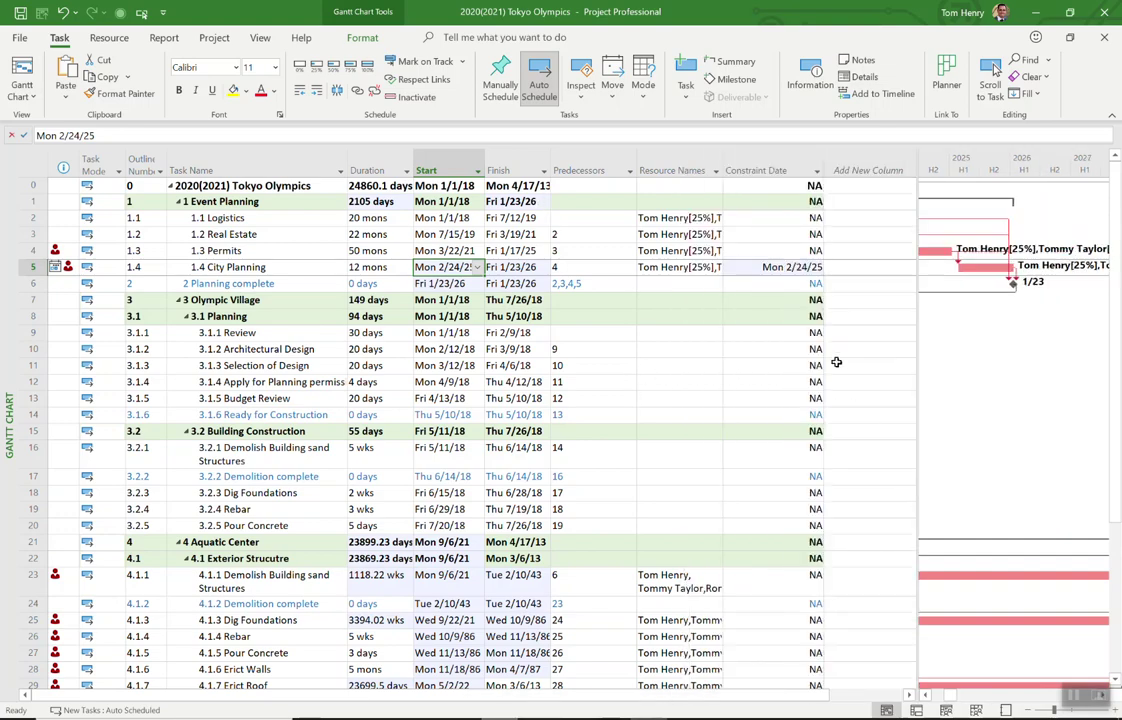
left_click(772, 267)
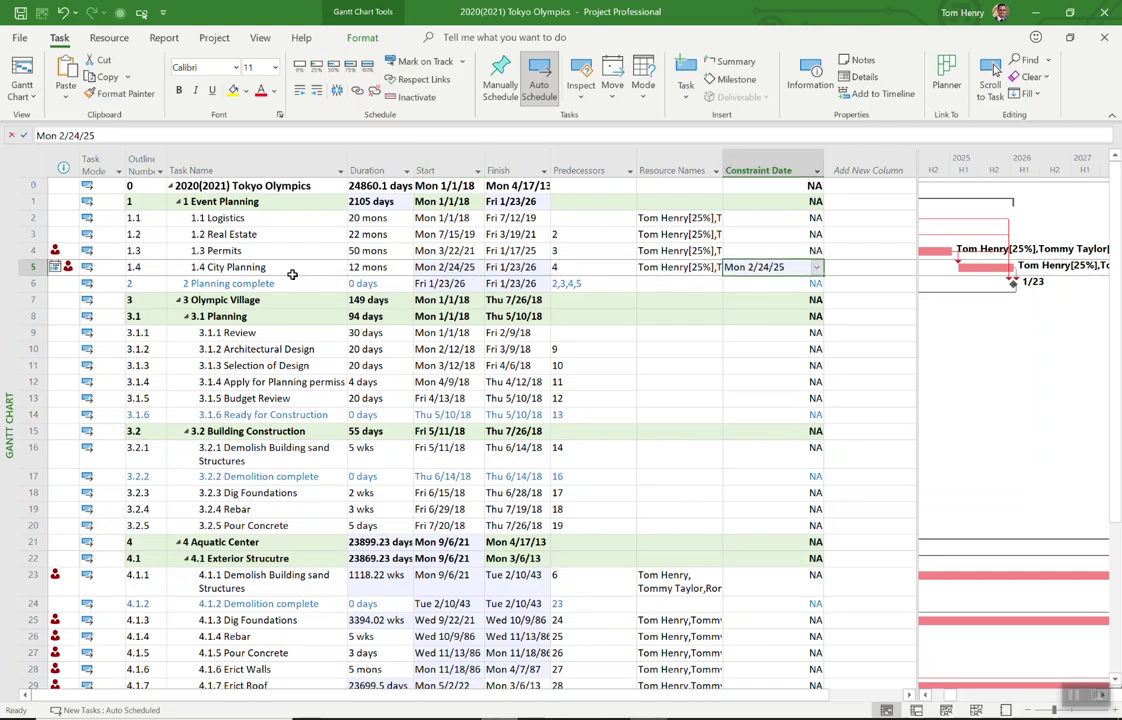
left_click(445, 267)
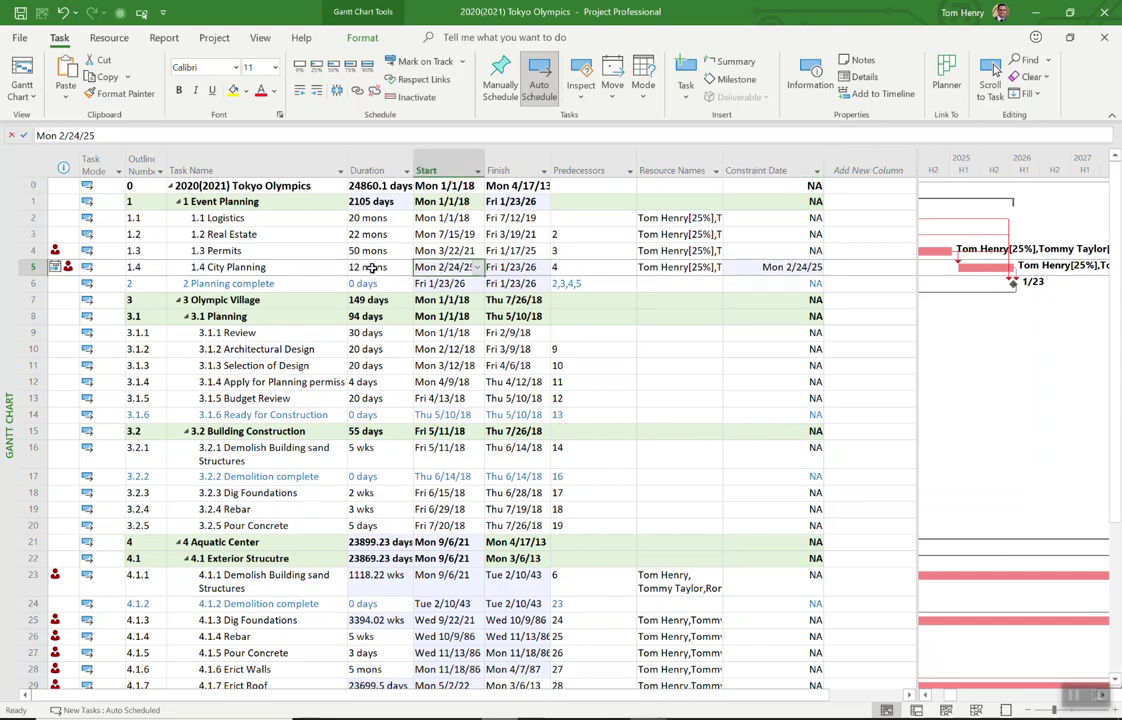
left_click(292, 267)
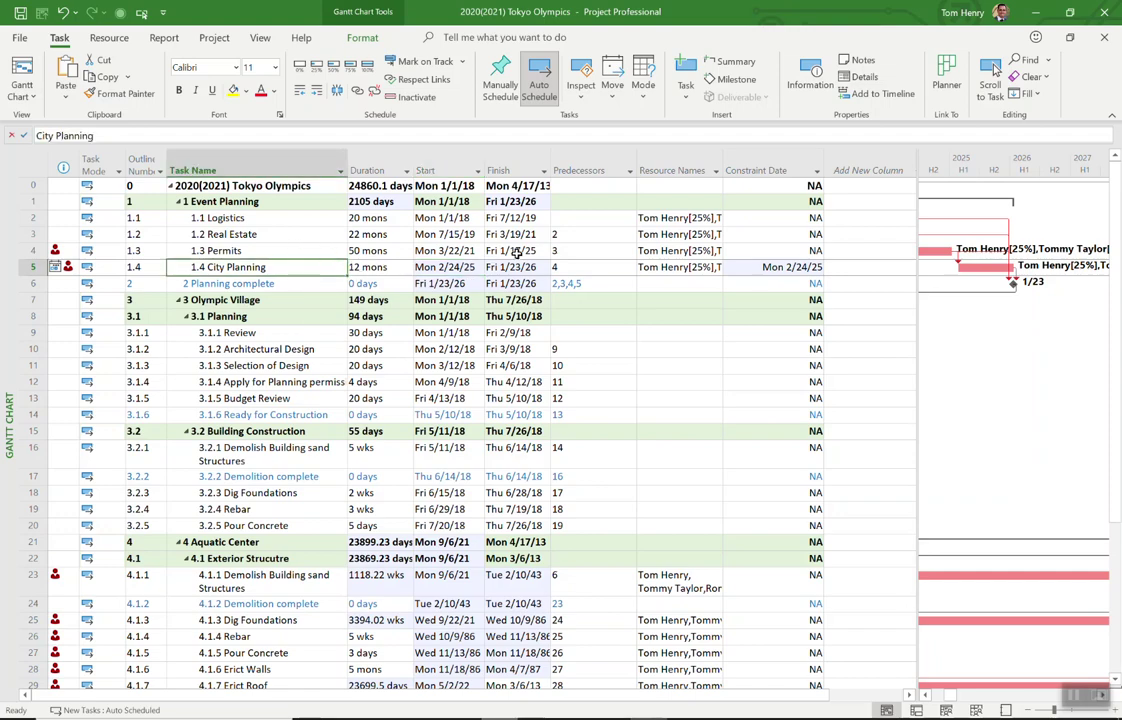
left_click(568, 268)
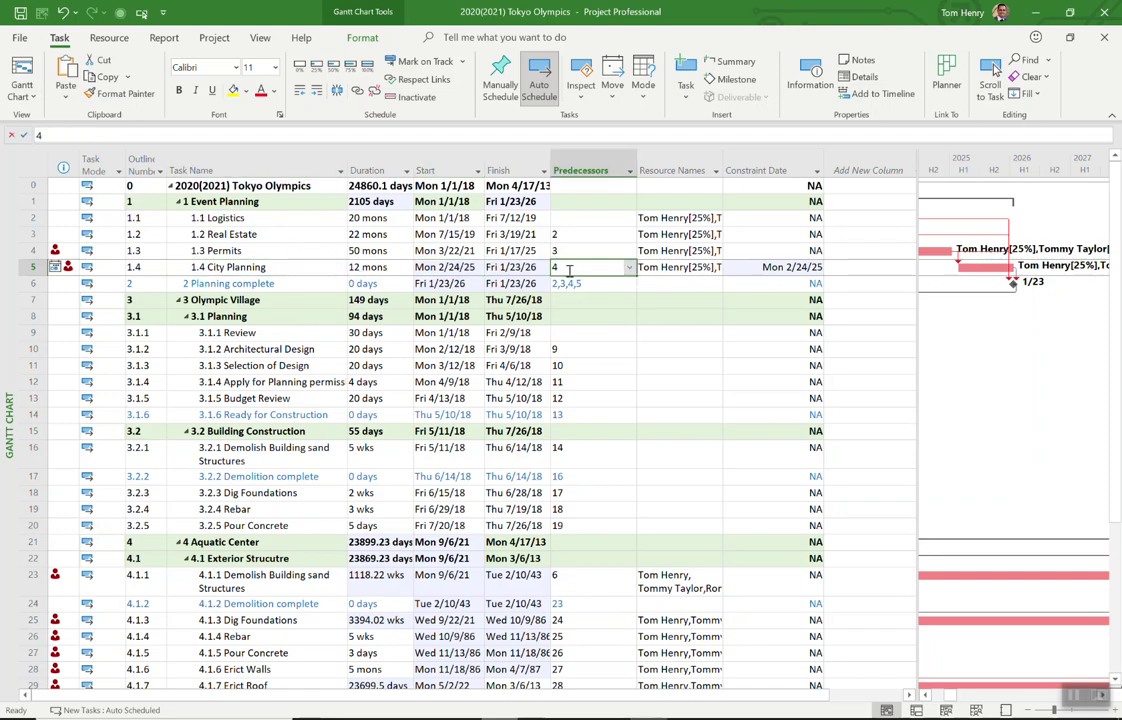
left_click(226, 251)
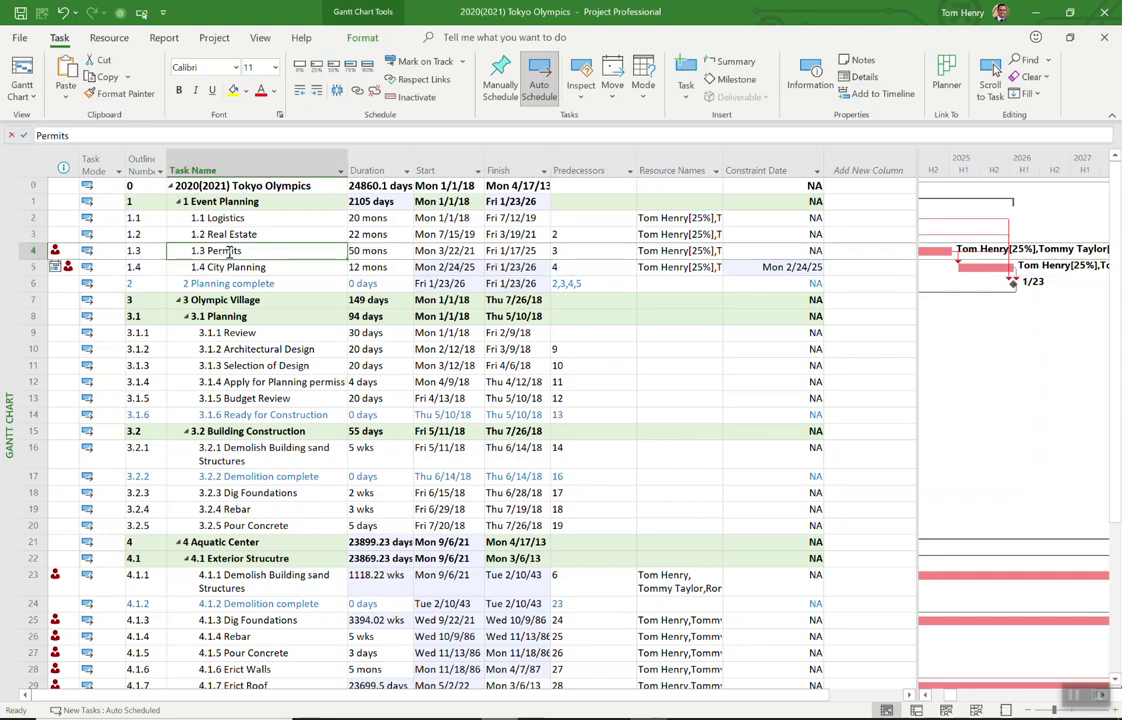
left_click(391, 253)
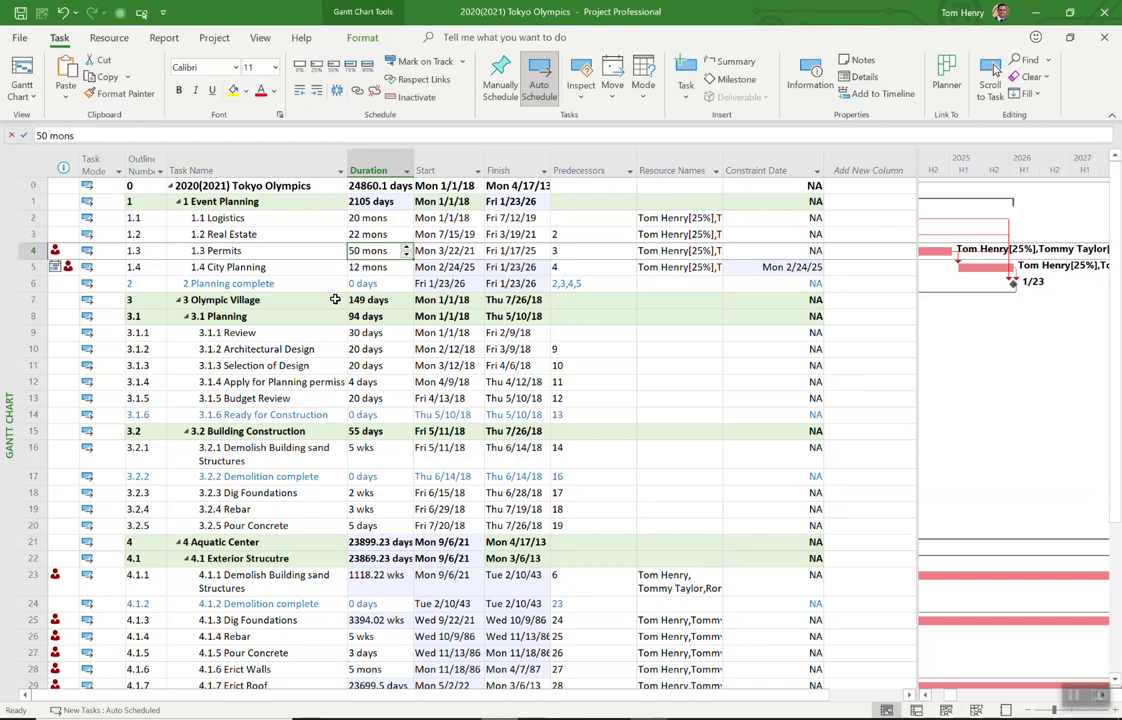
left_click(286, 251)
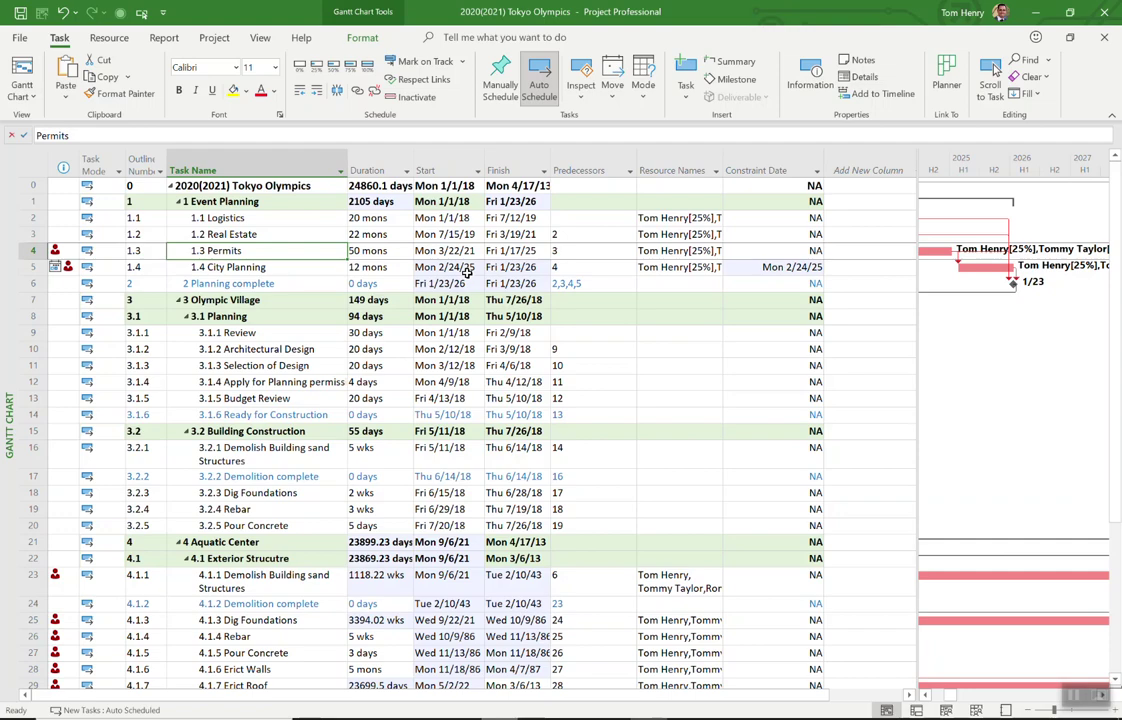
- Create a new blank project and enter tasks a, b and c, one per row
key("ctrl+n")
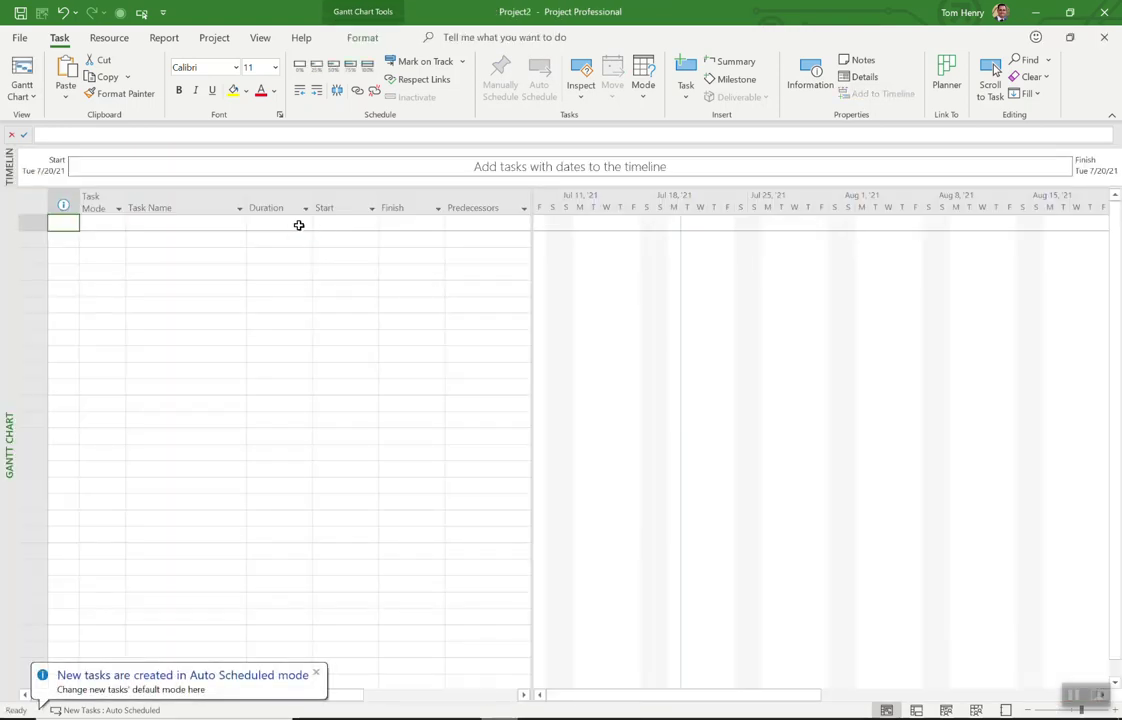
left_click(205, 224)
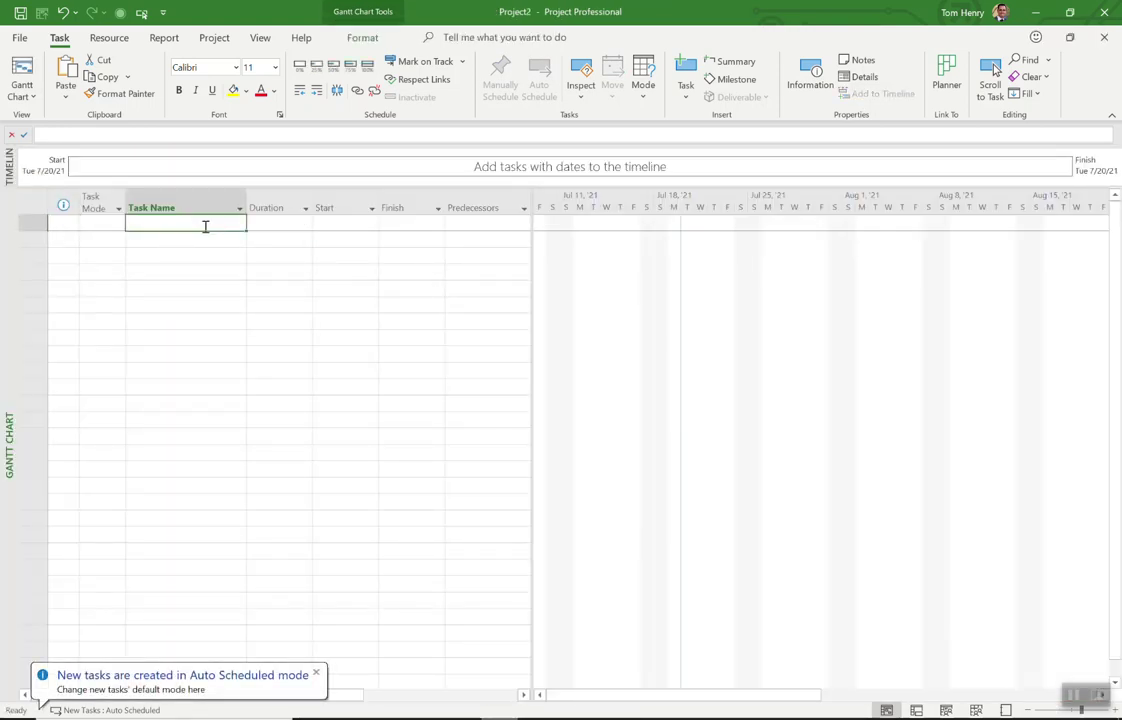
type("a")
key("Return")
type("b")
key("Return")
type("c")
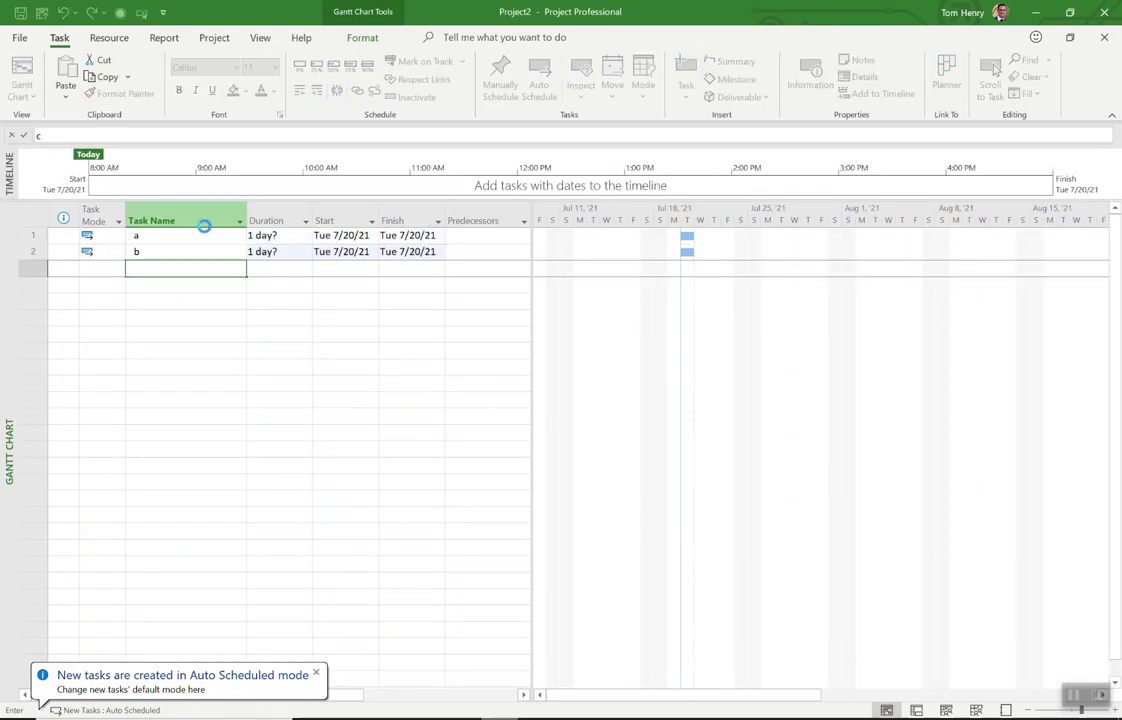
key("Return")
- Add tasks d, e, f and g in the following rows
type("d")
key("Return")
type("e")
key("Return")
type("f")
key("Return")
key("Return")
type("g")
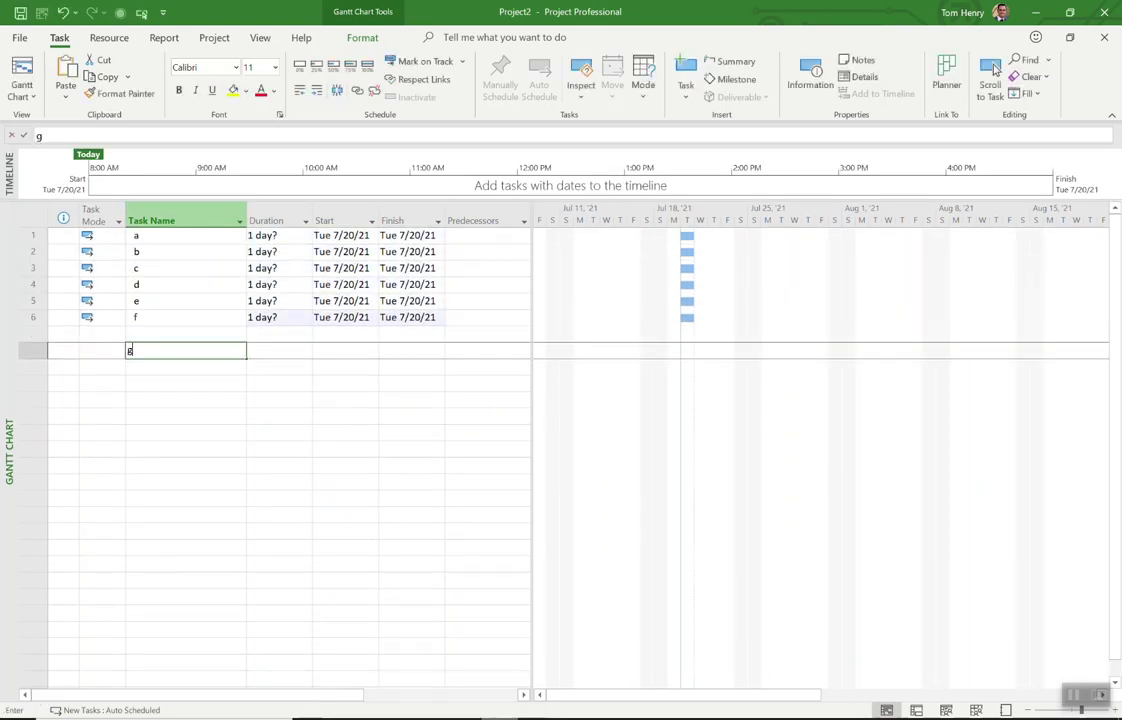
key("Return")
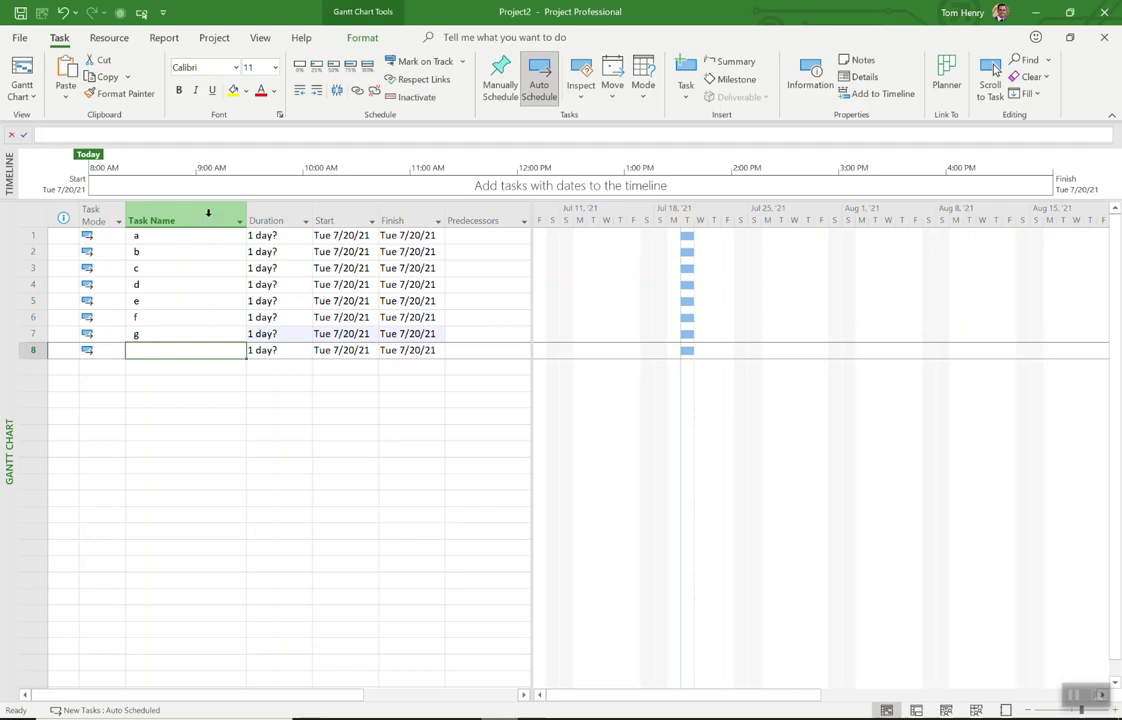
- Link tasks a through g in sequence, finish to start
left_click_drag(208, 238, 213, 341)
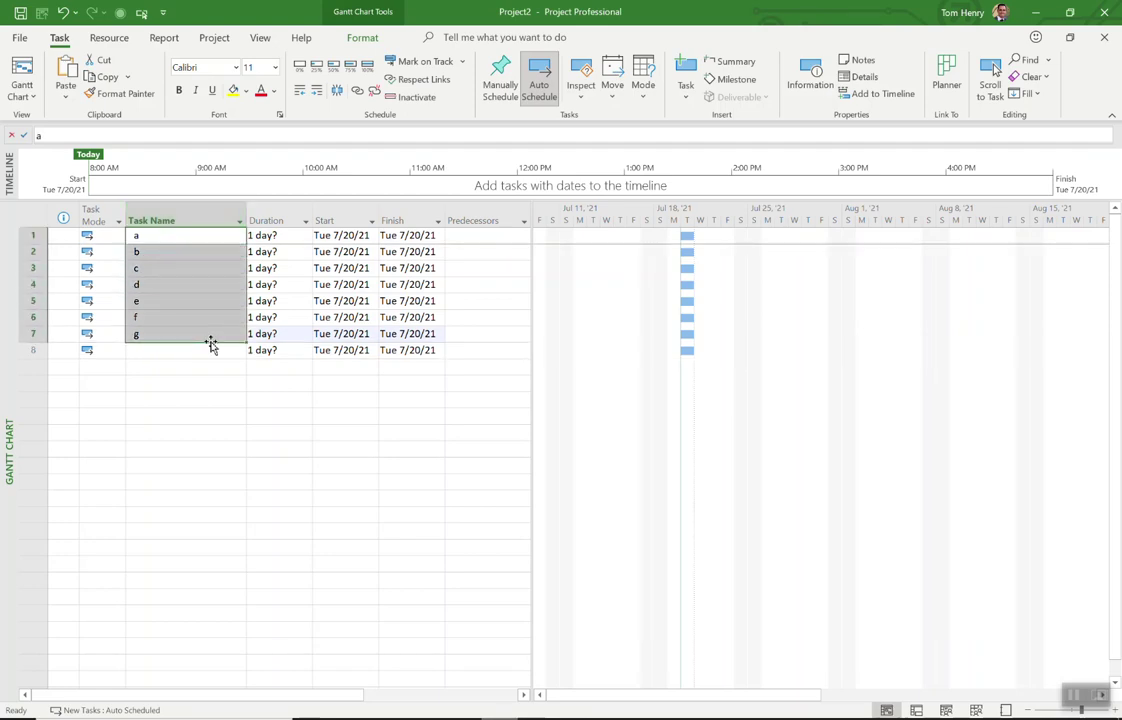
left_click(358, 91)
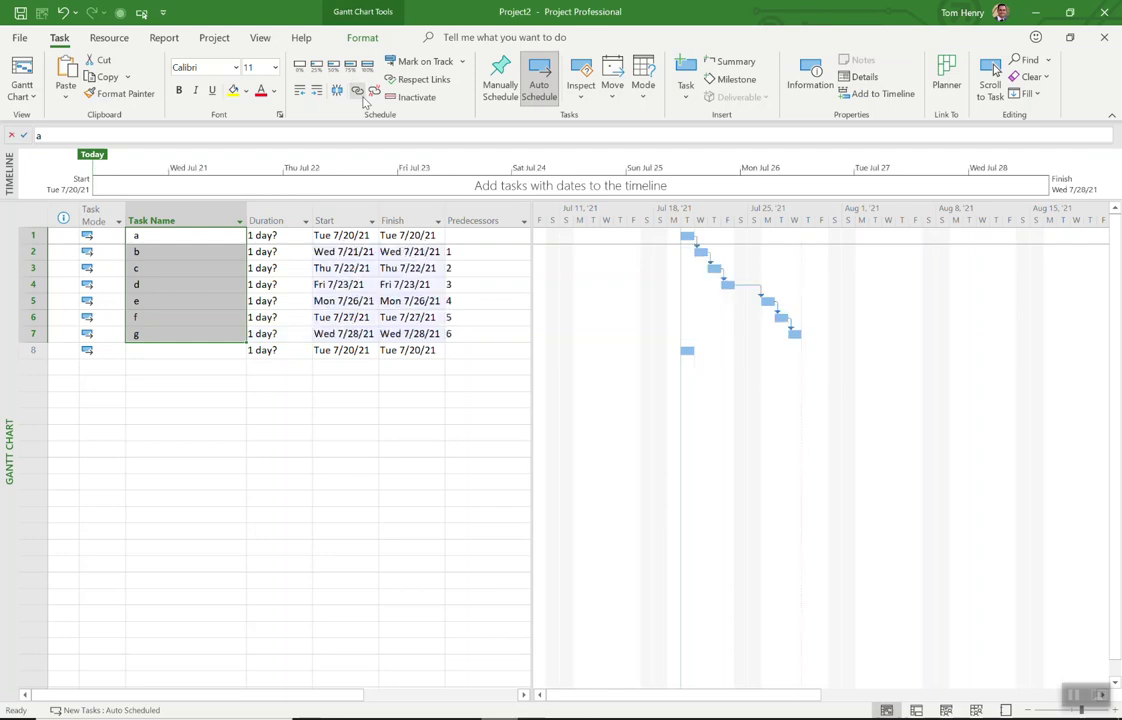
left_click(195, 377)
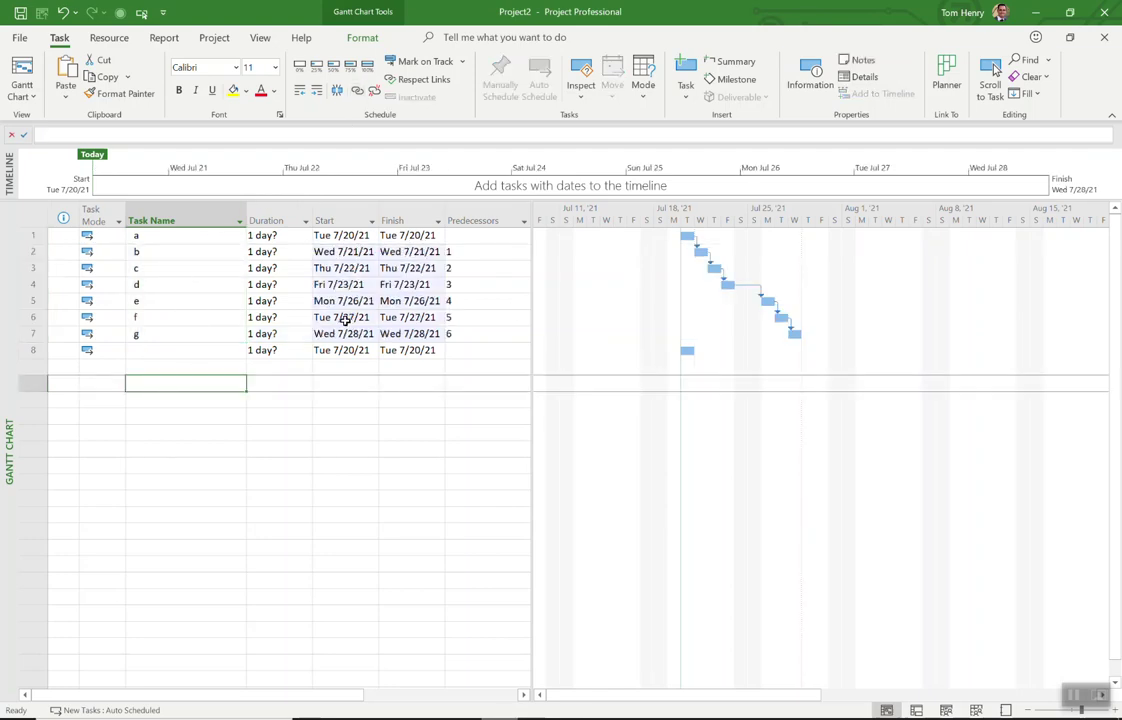
- Select task d's name after clicking among tasks e, f and g
left_click(194, 331)
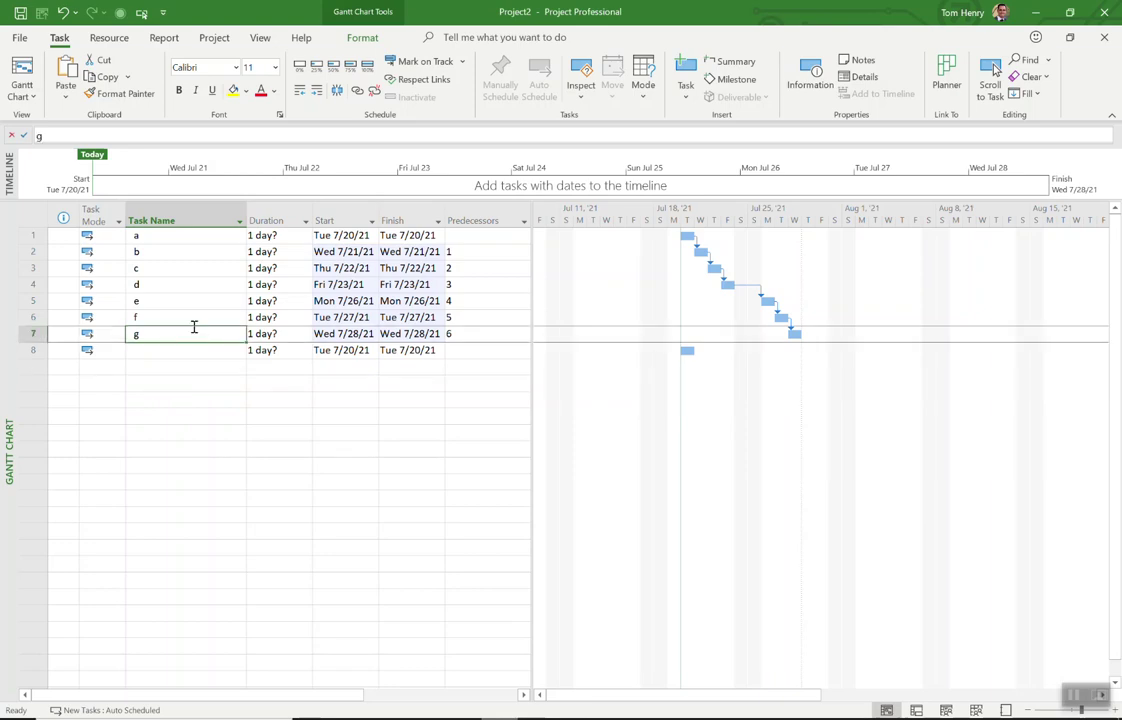
left_click(188, 317)
left_click(189, 300)
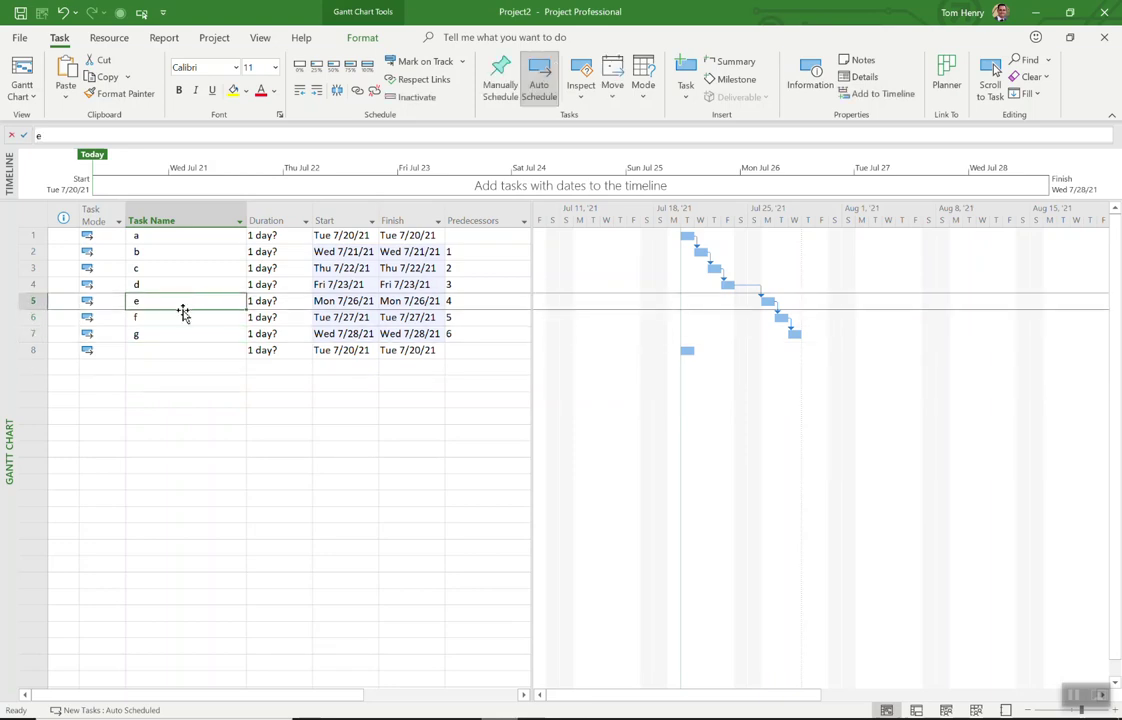
left_click(183, 314)
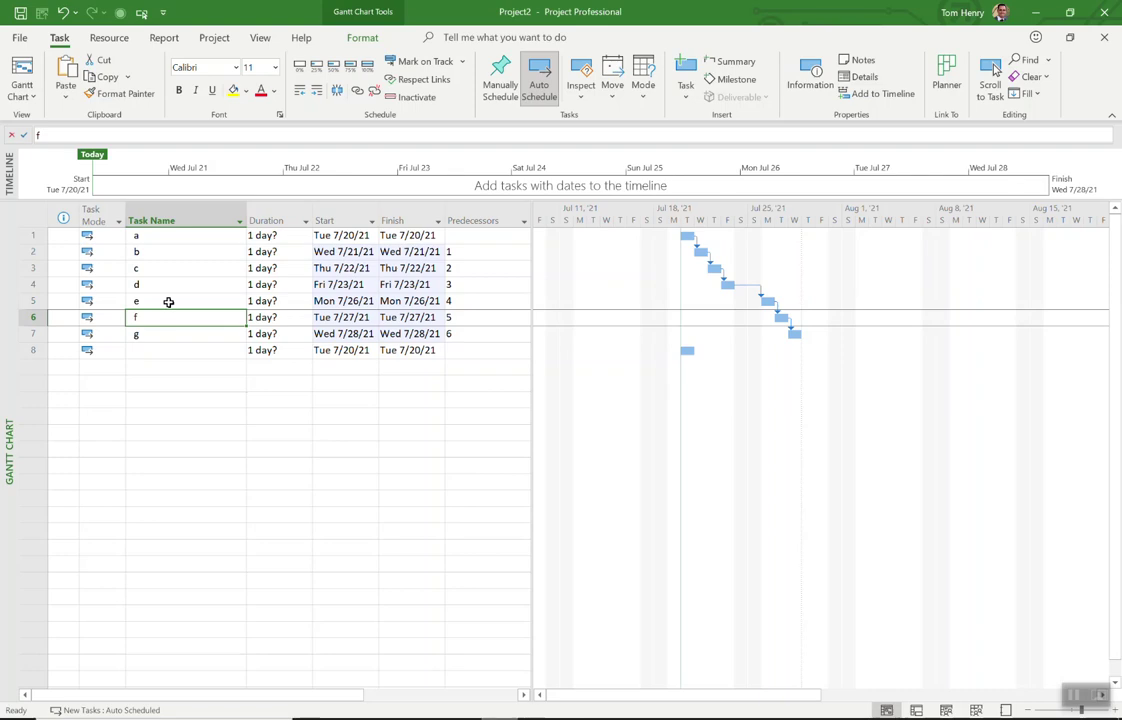
left_click(168, 302)
left_click(167, 320)
left_click(186, 286)
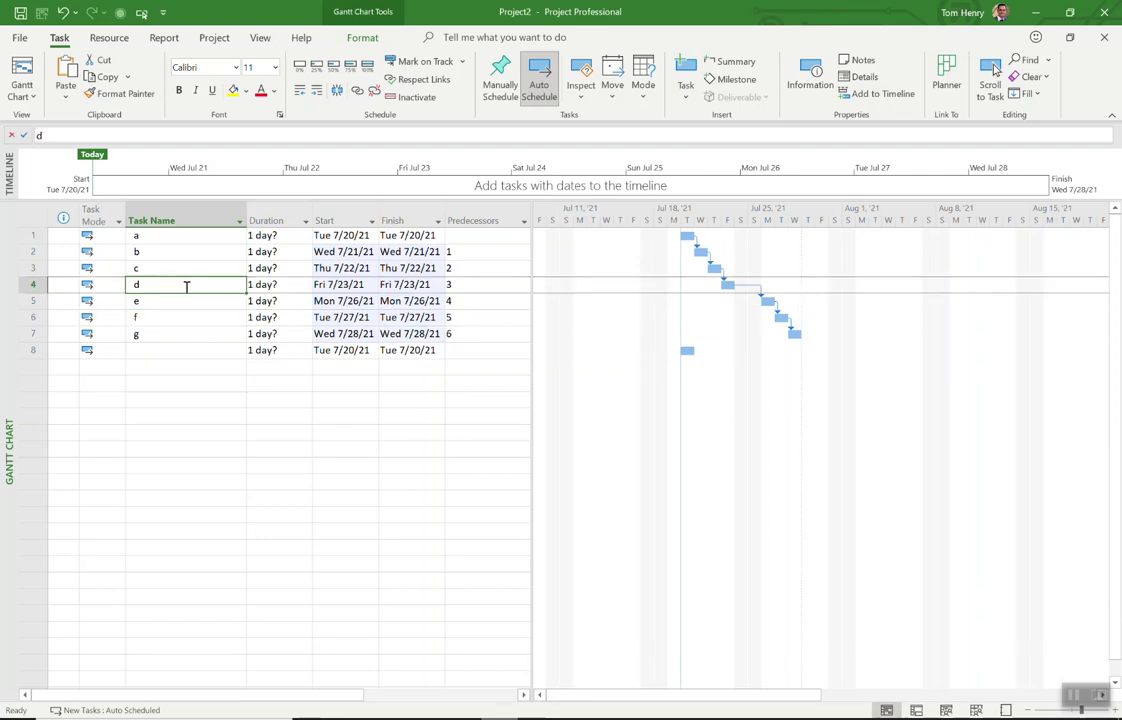
- Blank task d's name and rename the first three tasks Walls, Paint Walls and Hang fan
key("BackSpace")
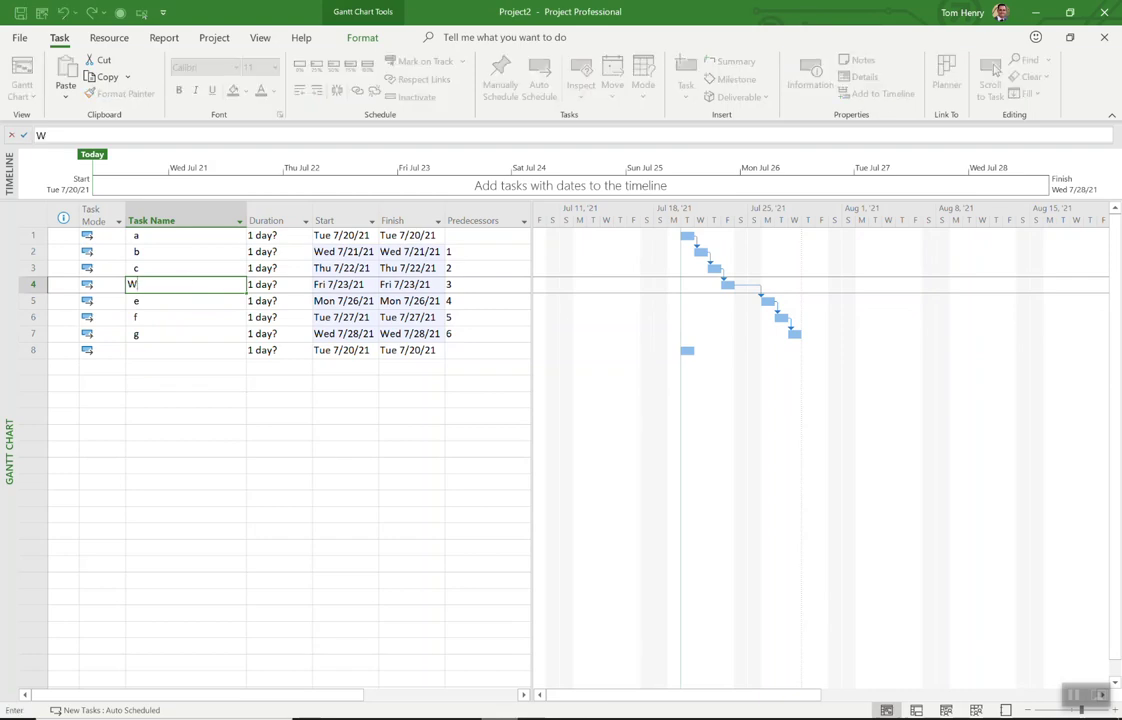
key("Up")
key("Up")
key("Up")
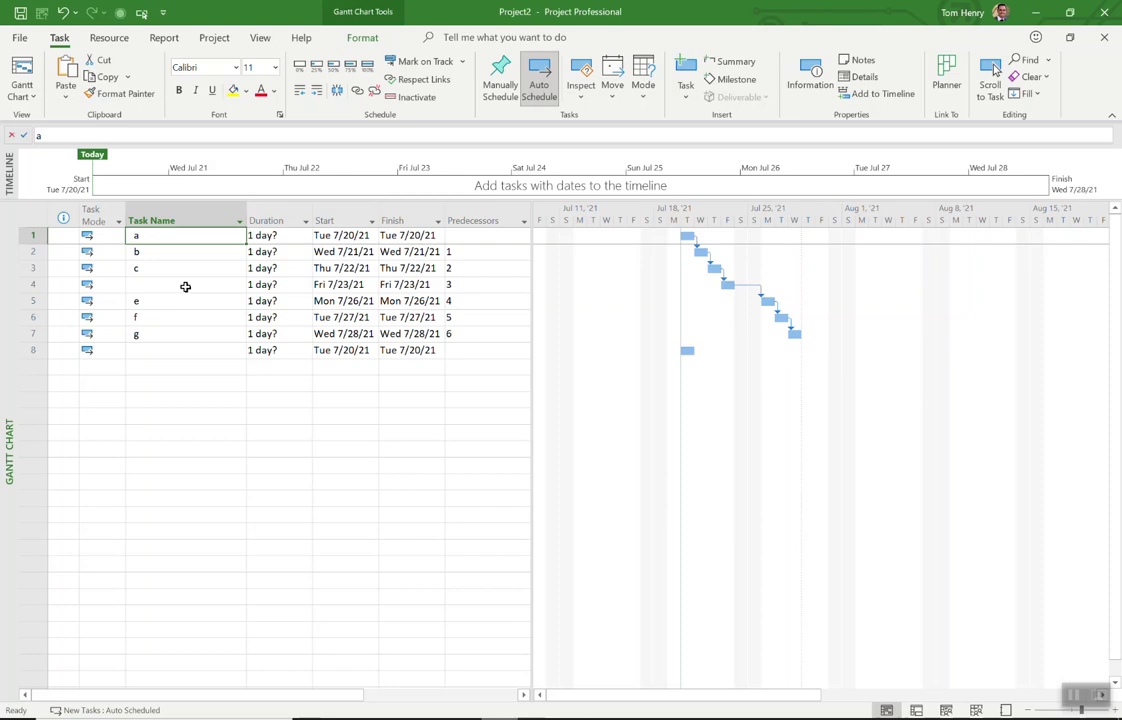
type("Walls")
key("Return")
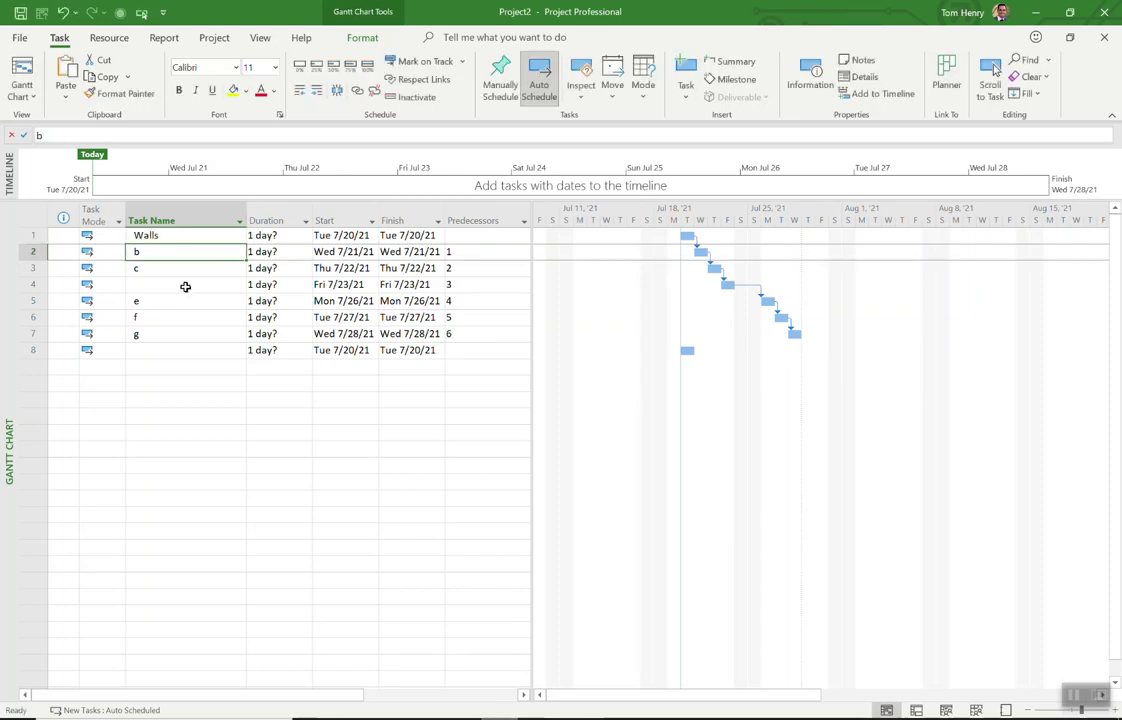
type("Paint")
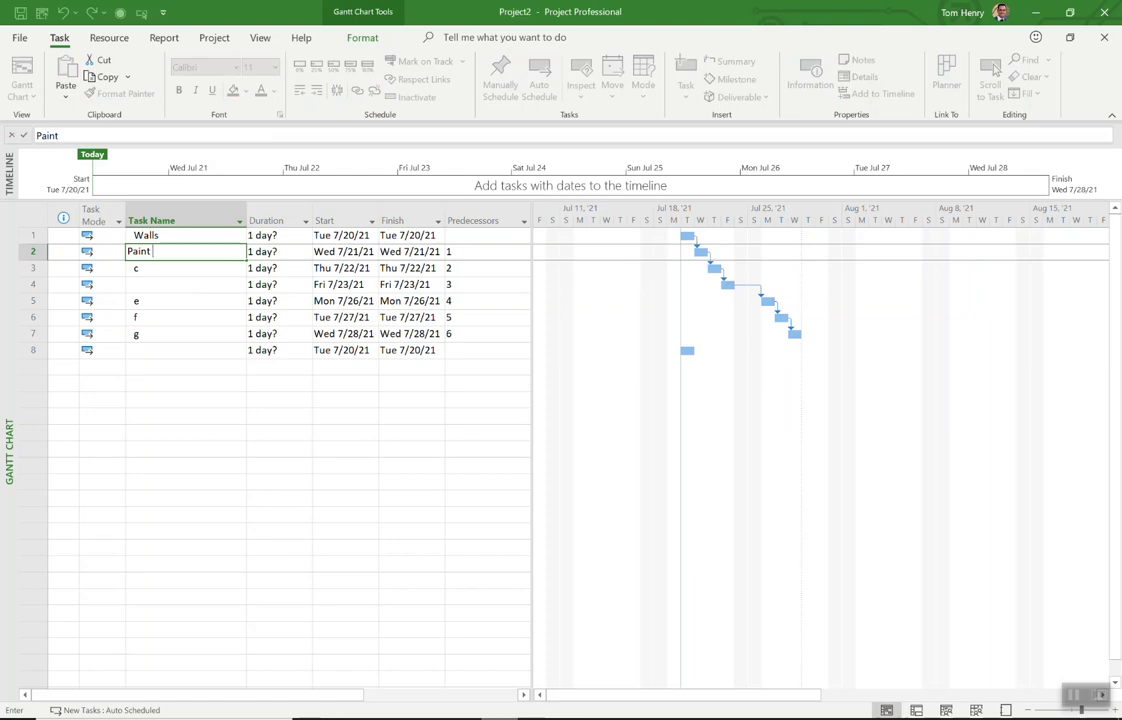
type(" Walls")
key("Return")
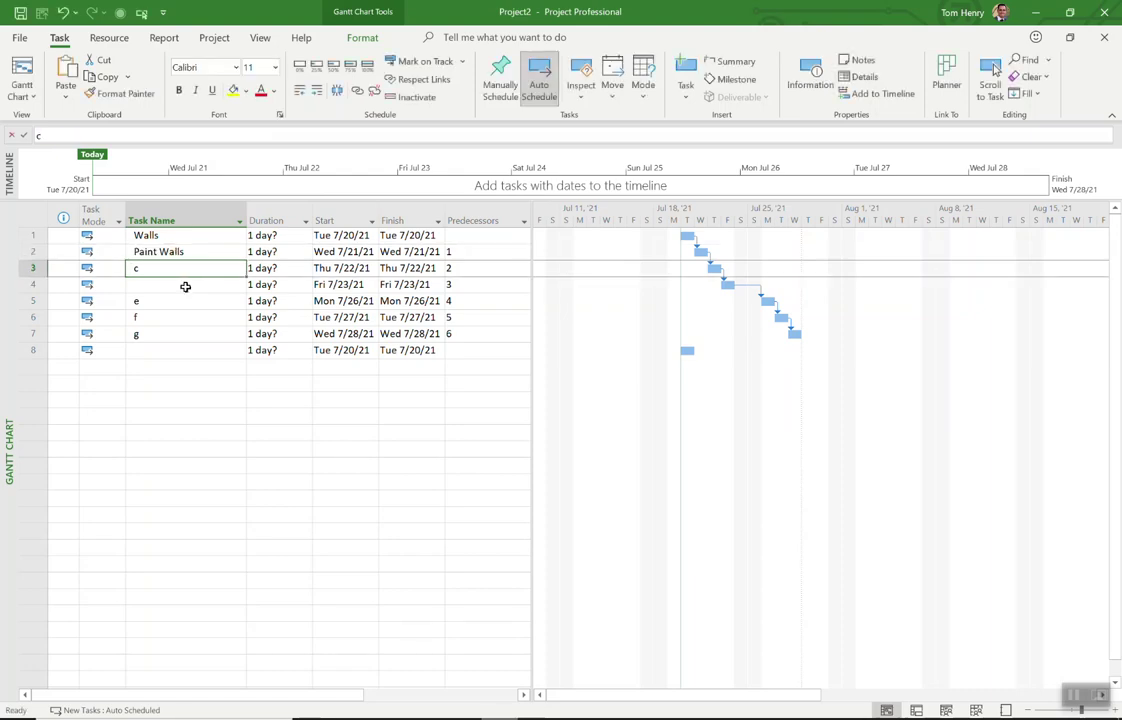
type("Hang ")
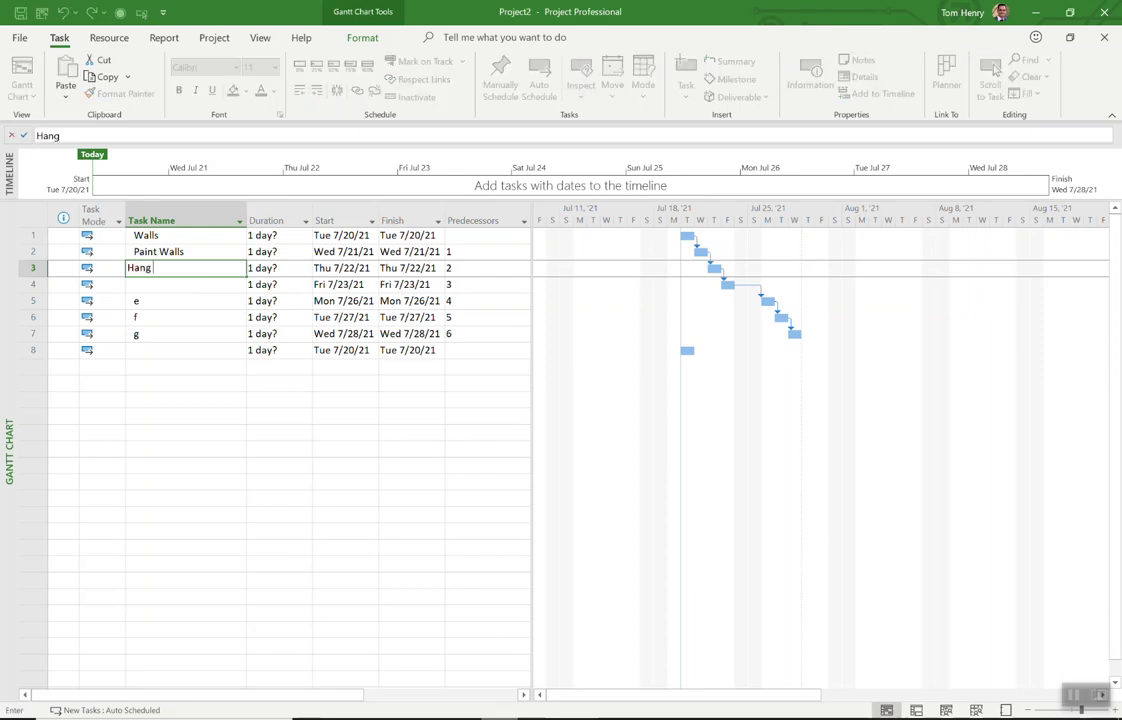
type("fan")
key("Return")
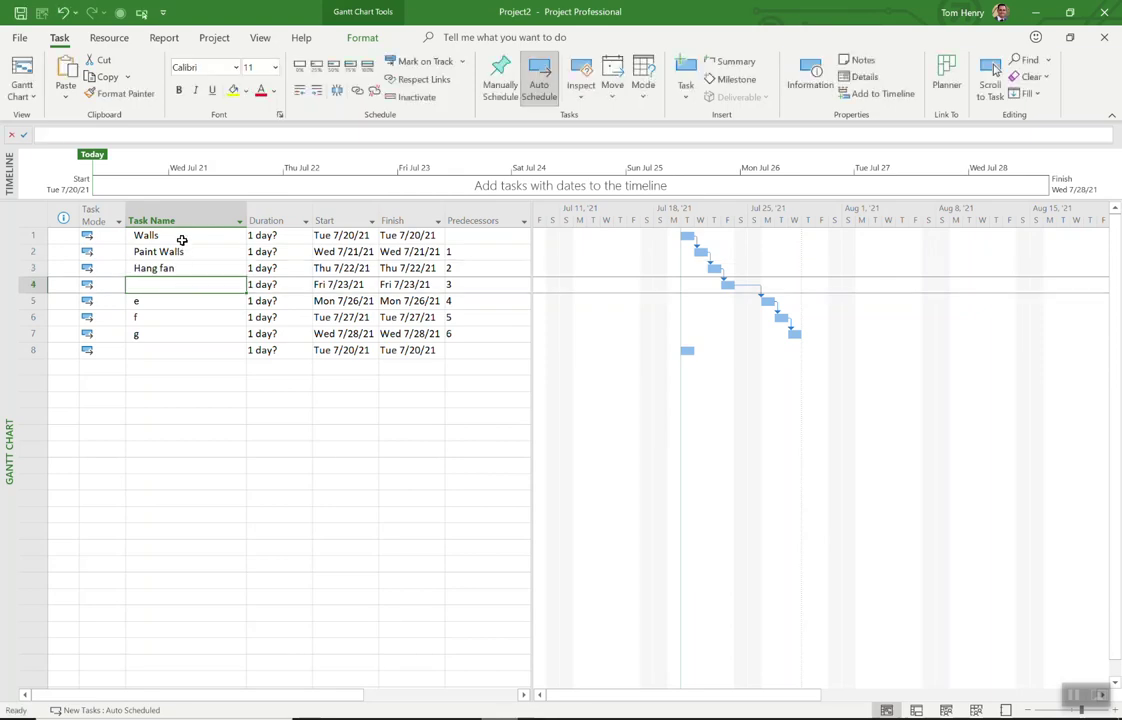
left_click(183, 234)
left_click_drag(183, 234, 186, 272)
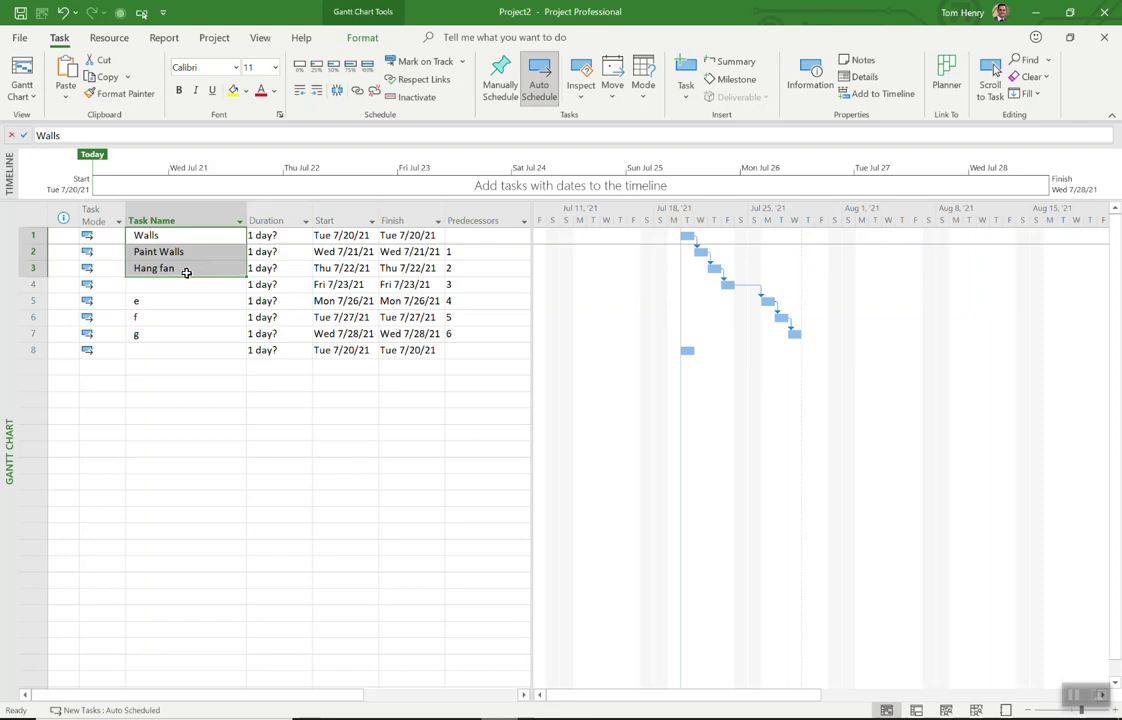
left_click(186, 272)
left_click(170, 234)
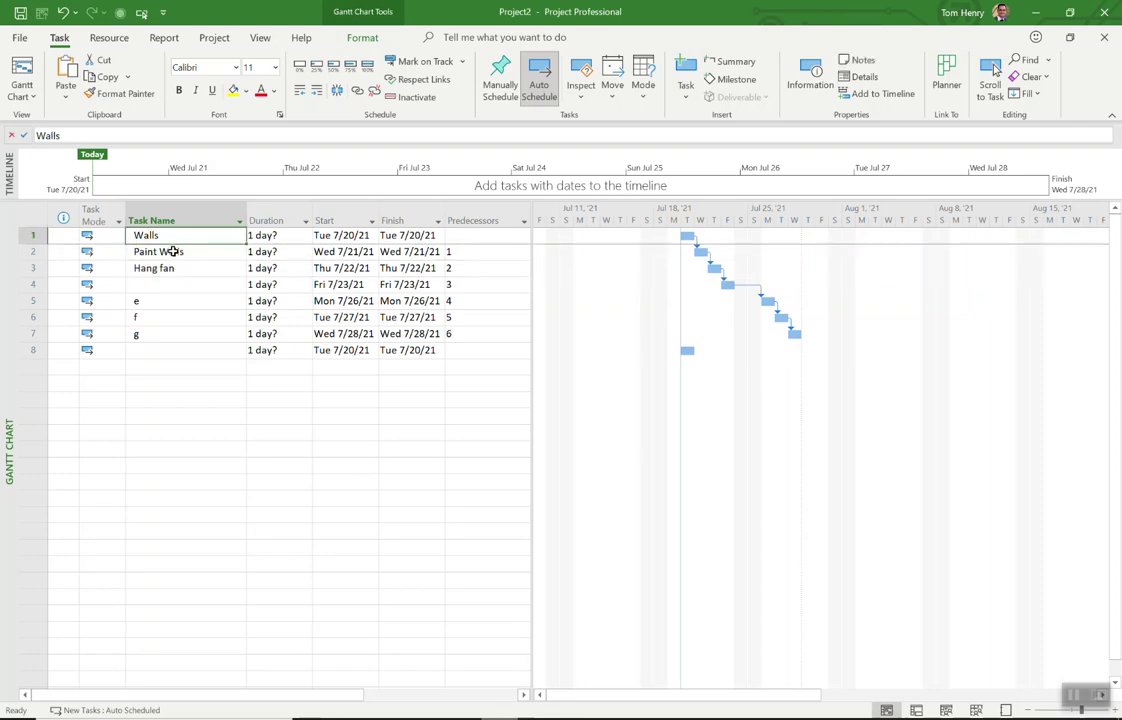
left_click(172, 252)
left_click(212, 268)
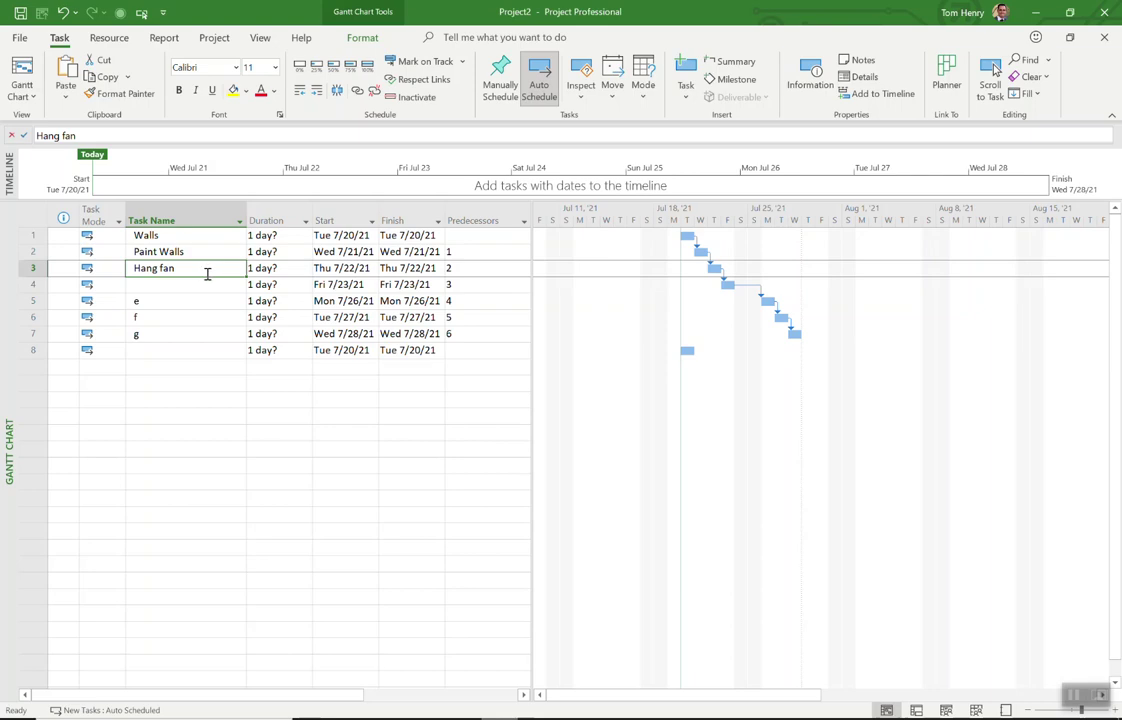
left_click(184, 267)
left_click(196, 252)
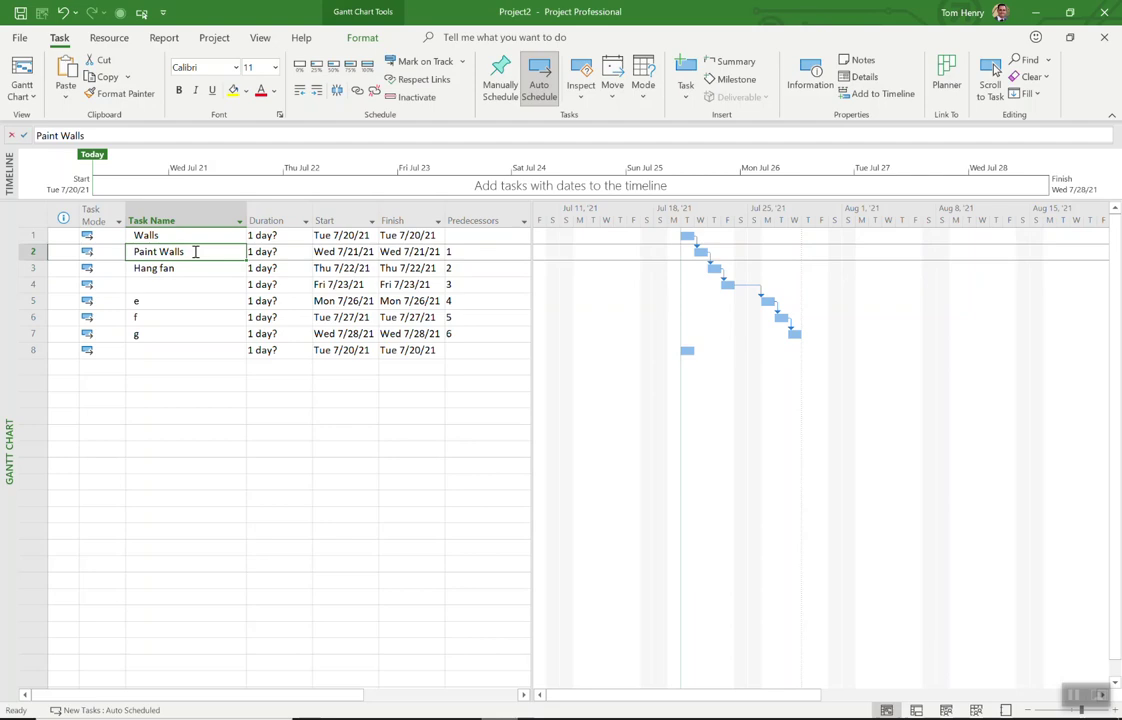
left_click(197, 268)
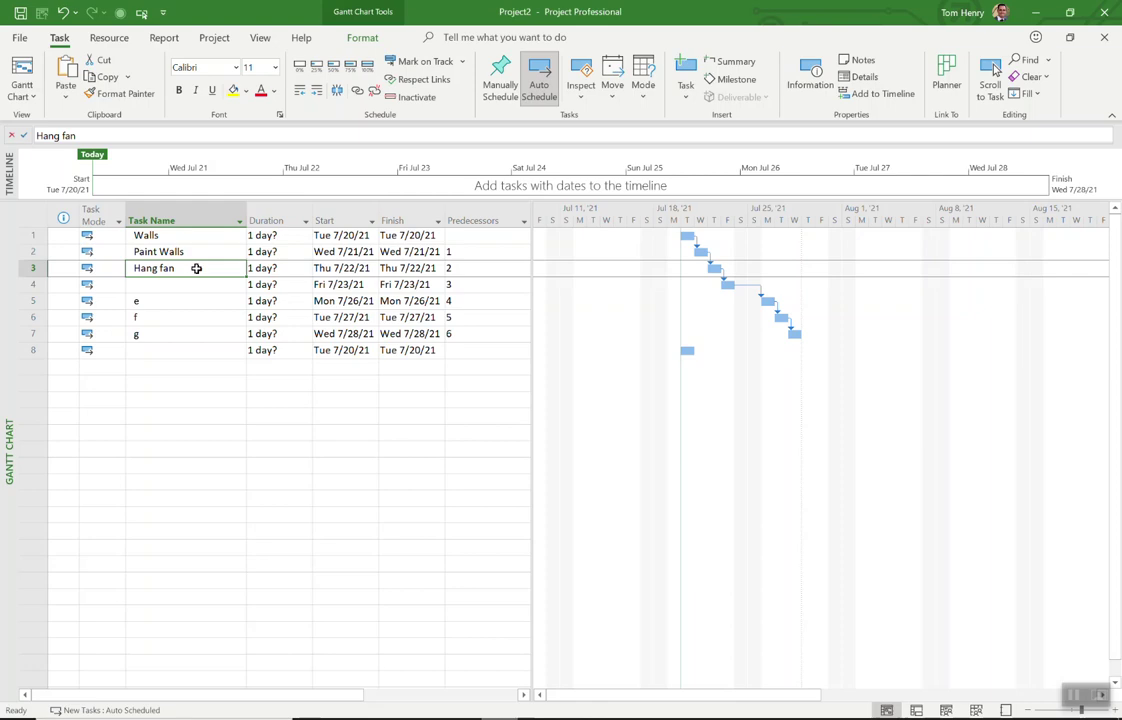
left_click(187, 253)
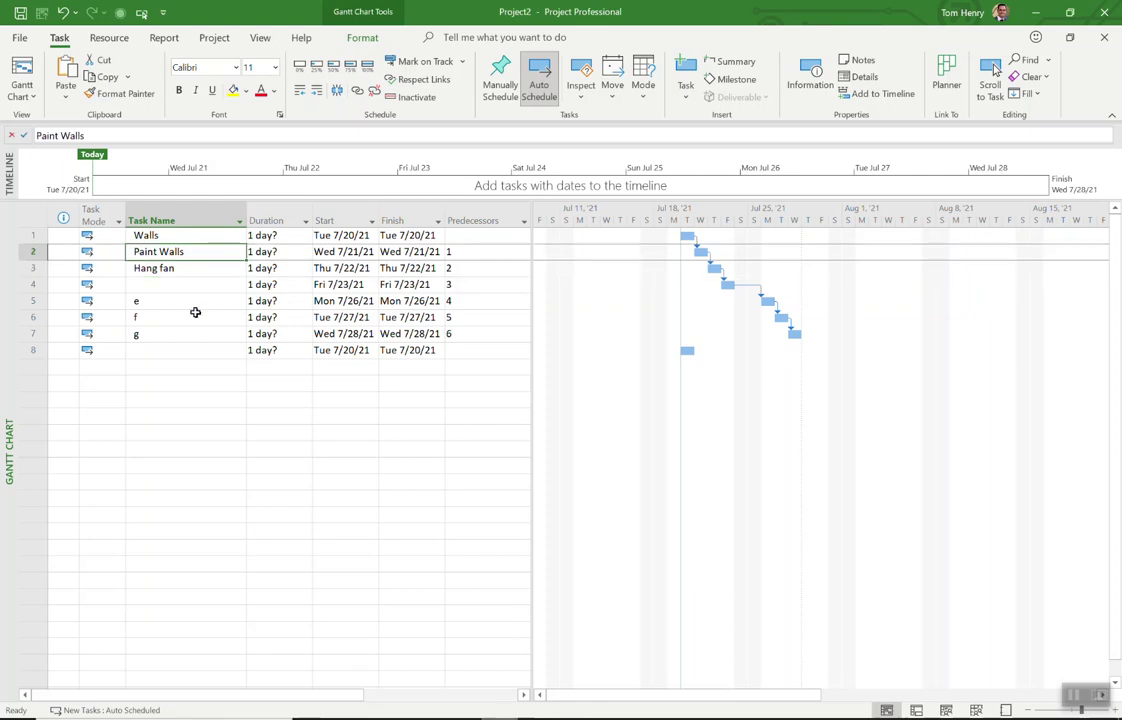
left_click(186, 268)
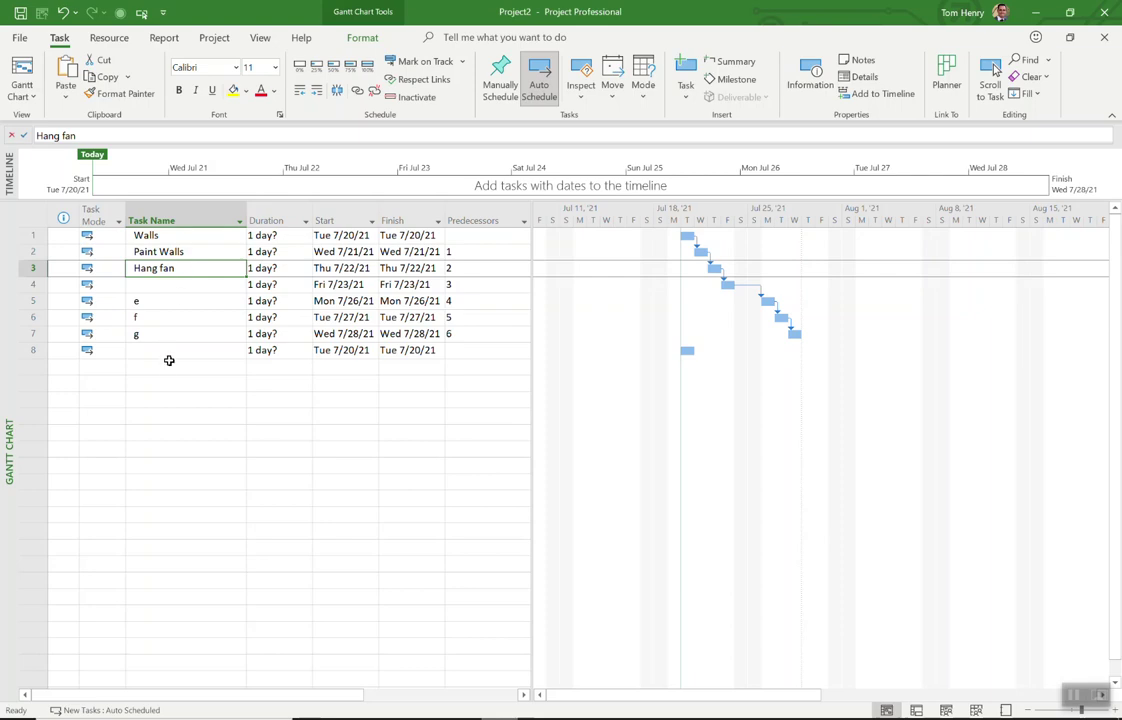
left_click(168, 303)
left_click(176, 284)
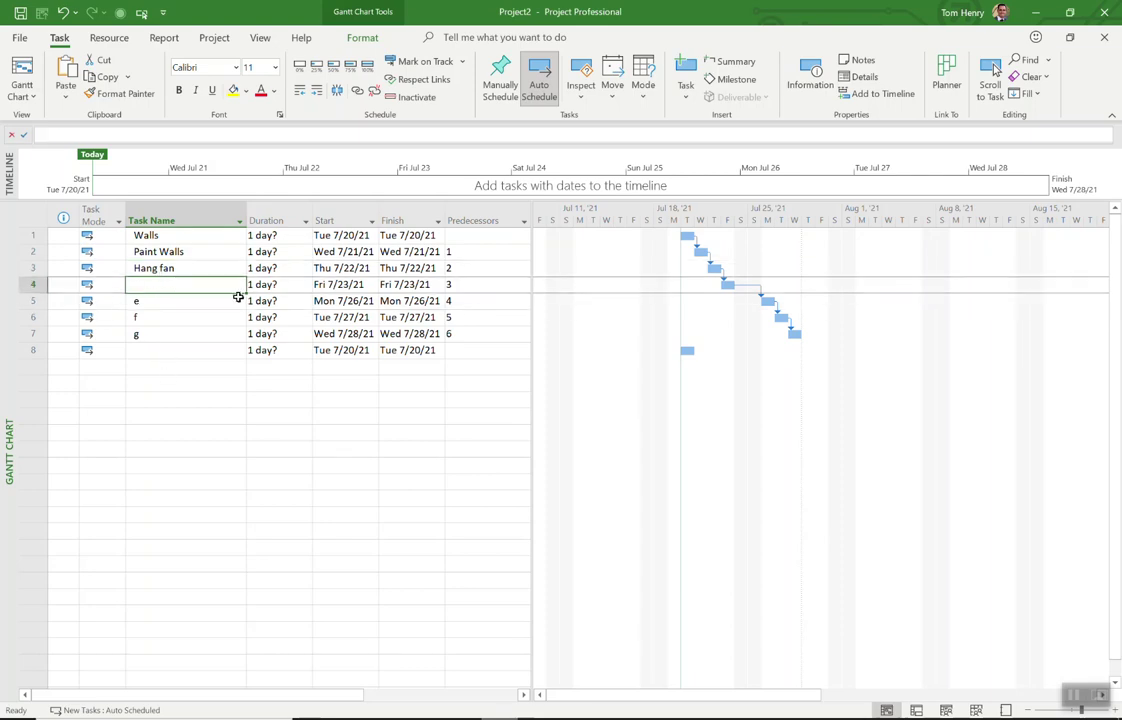
left_click_drag(220, 236, 232, 356)
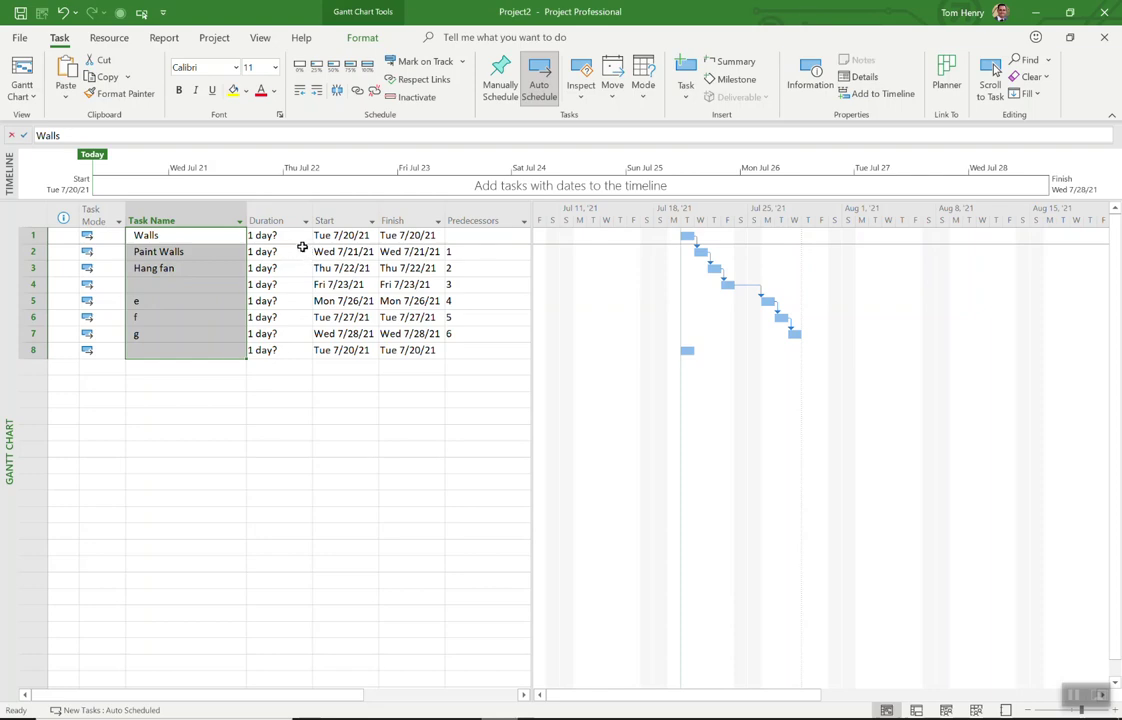
left_click(266, 235)
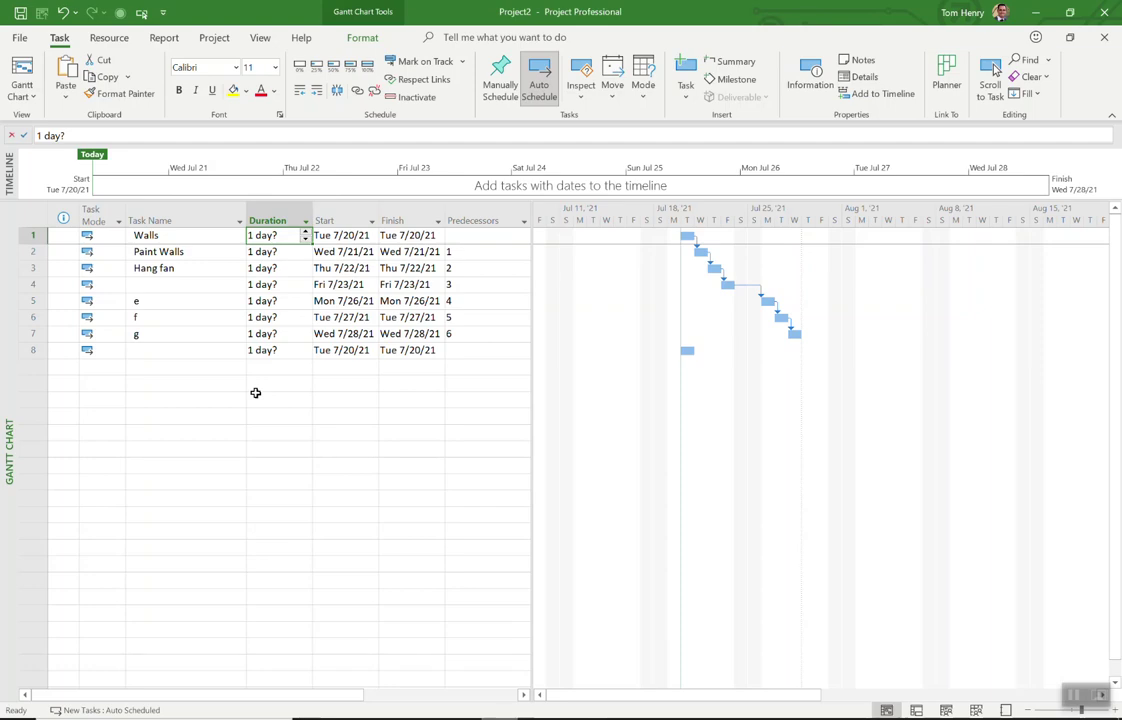
left_click(166, 235)
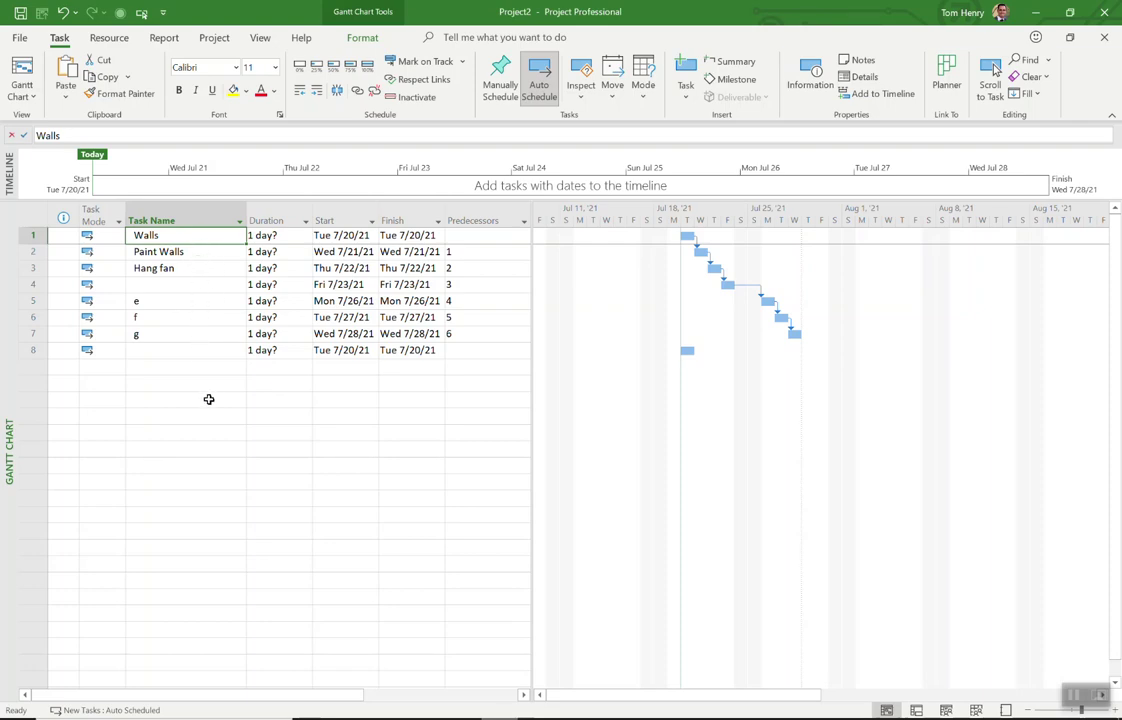
- Rename the first task Erect Walls, give it 3 days, and Paint Walls 2 days
type("Erect Wal")
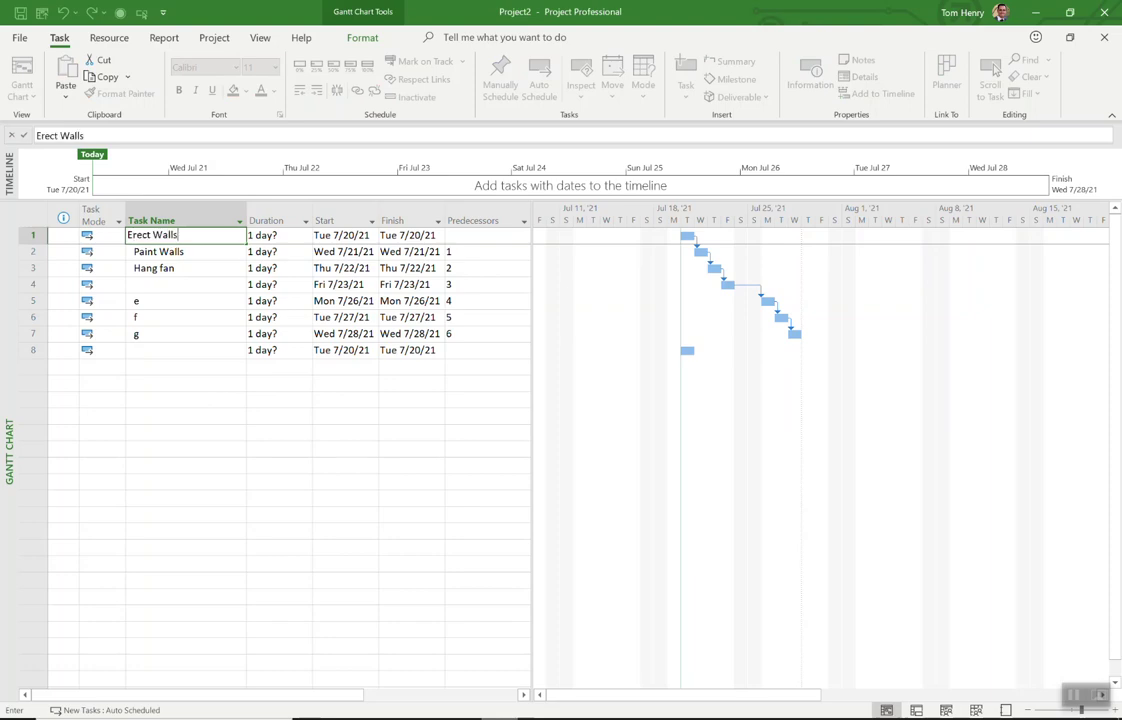
key("Return")
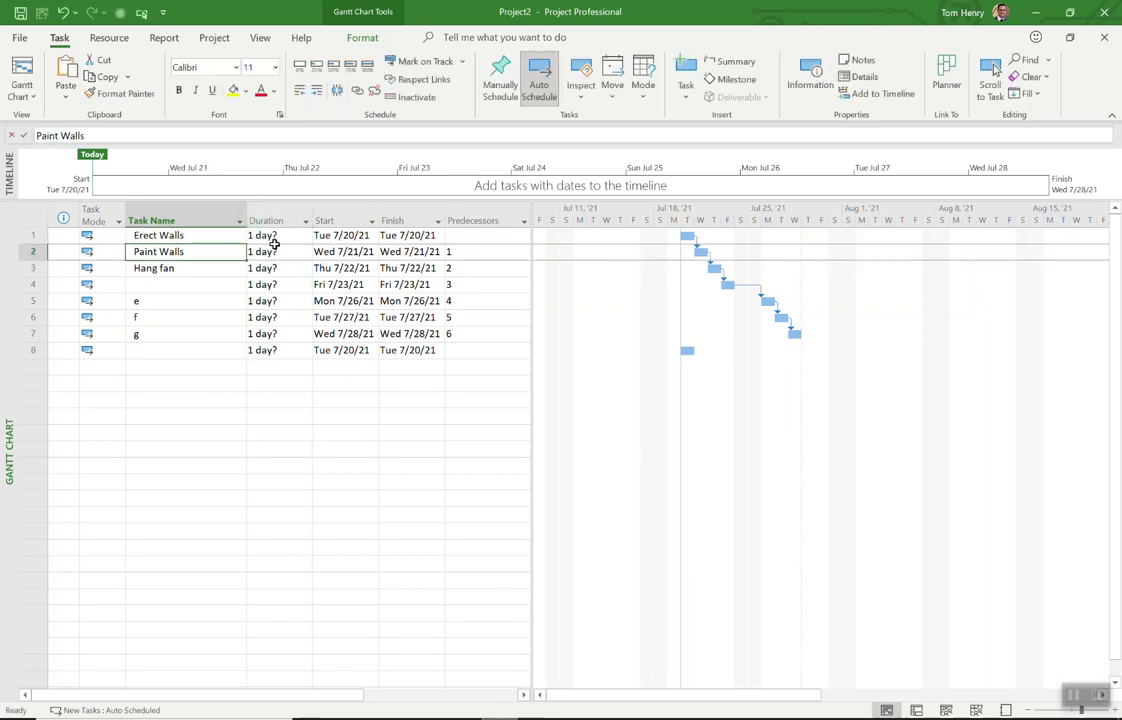
left_click(274, 246)
type("3")
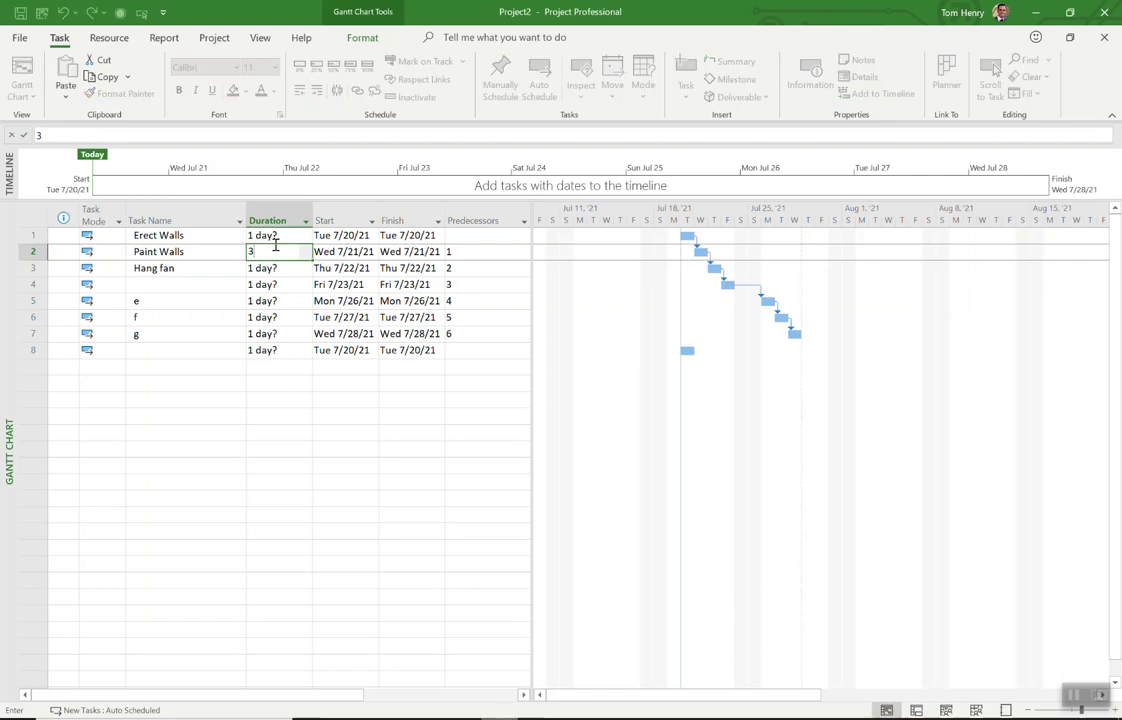
left_click(272, 237)
type("3")
key("Return")
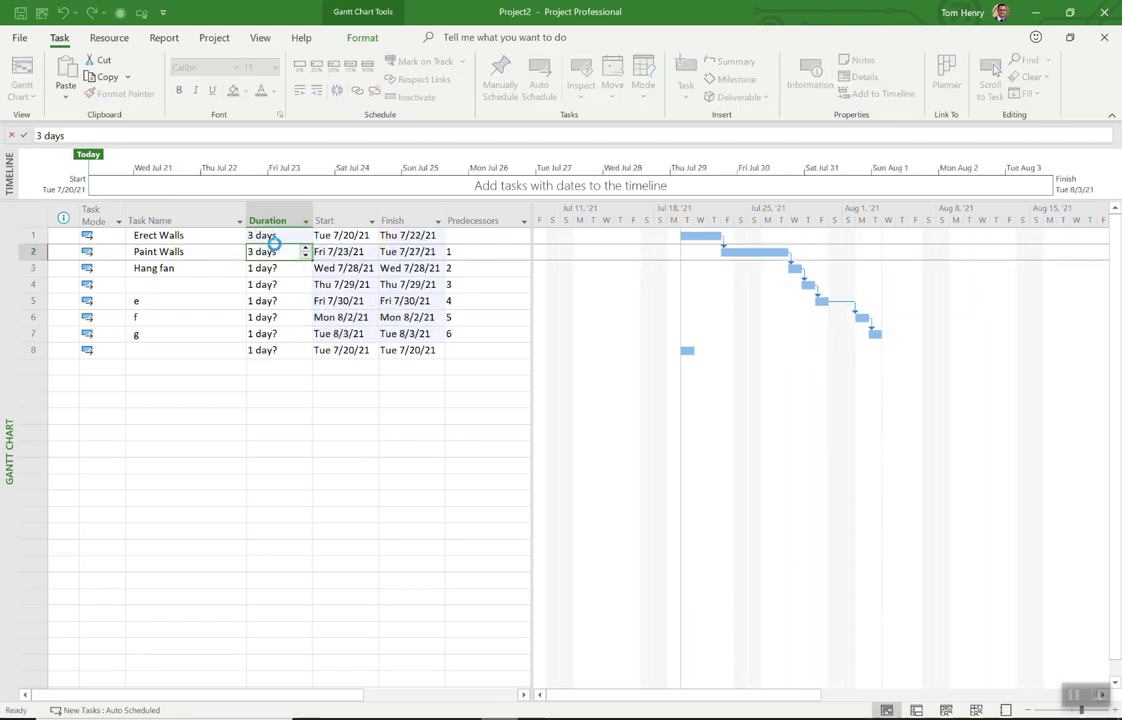
type("2")
key("Return")
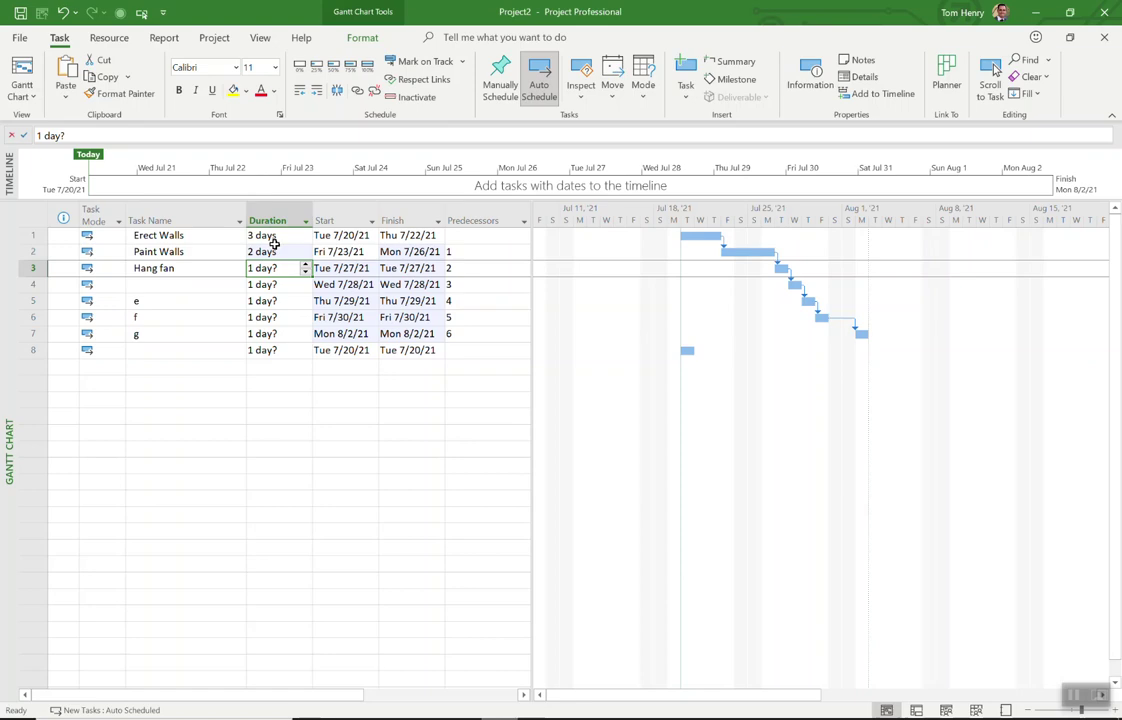
- Rename the fan task 'Hang all fans in house' with a 0.5-day duration
key("Left")
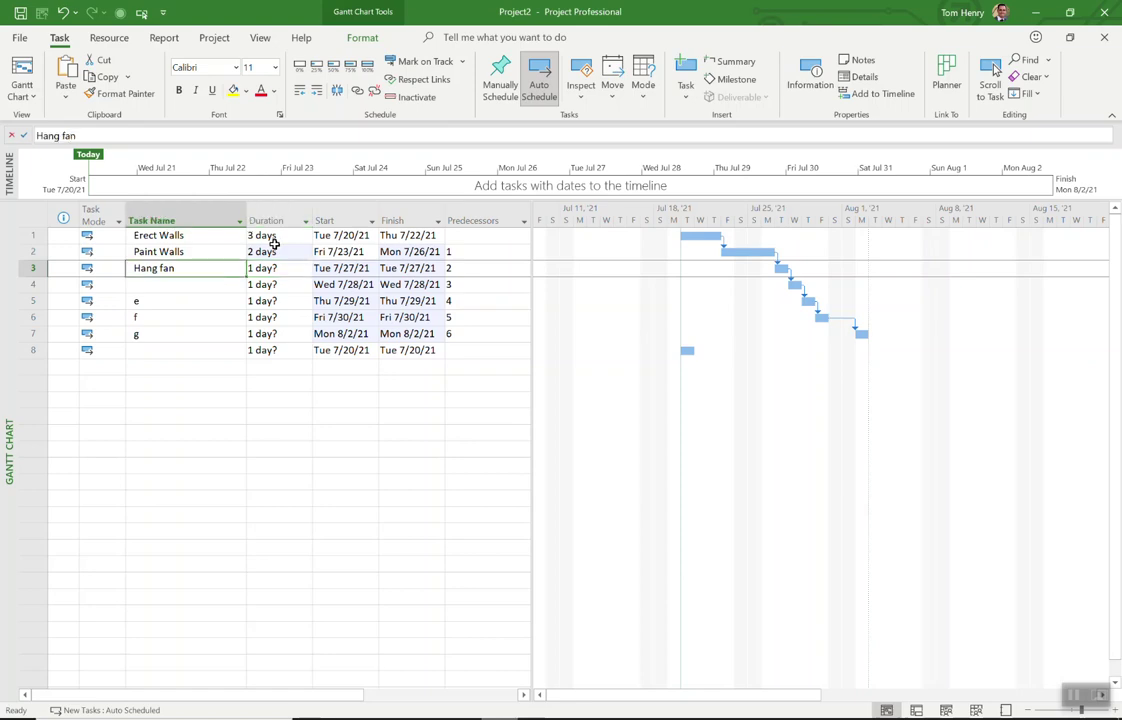
type("Hang all f")
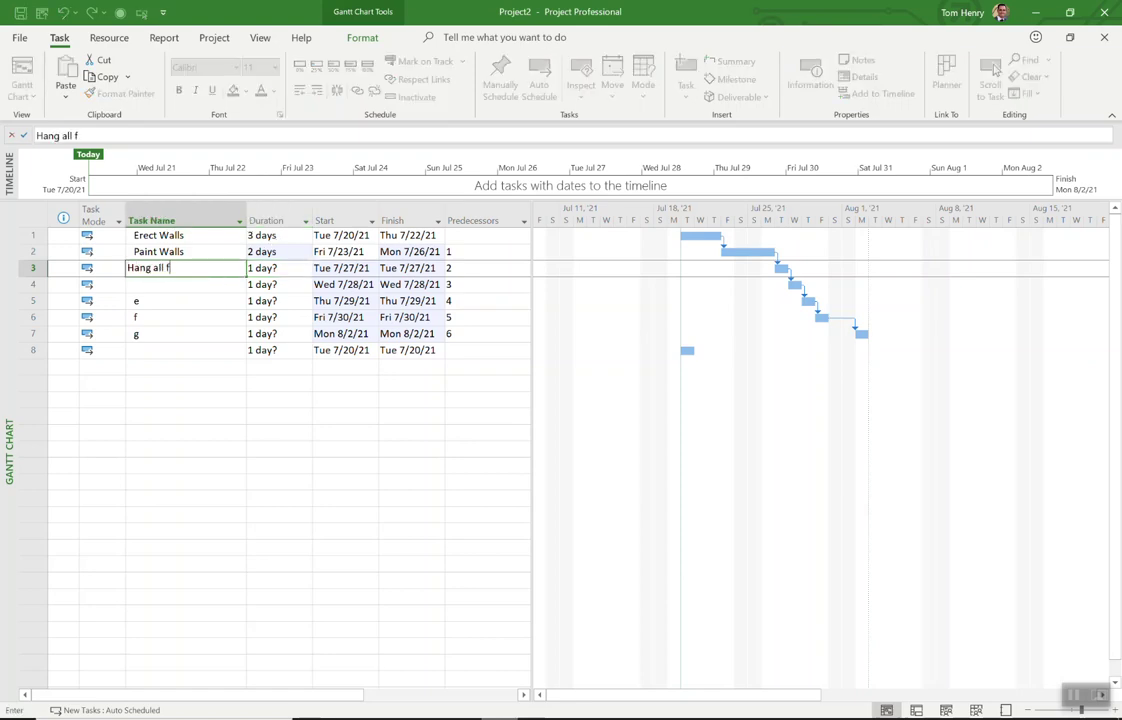
type("ans in house")
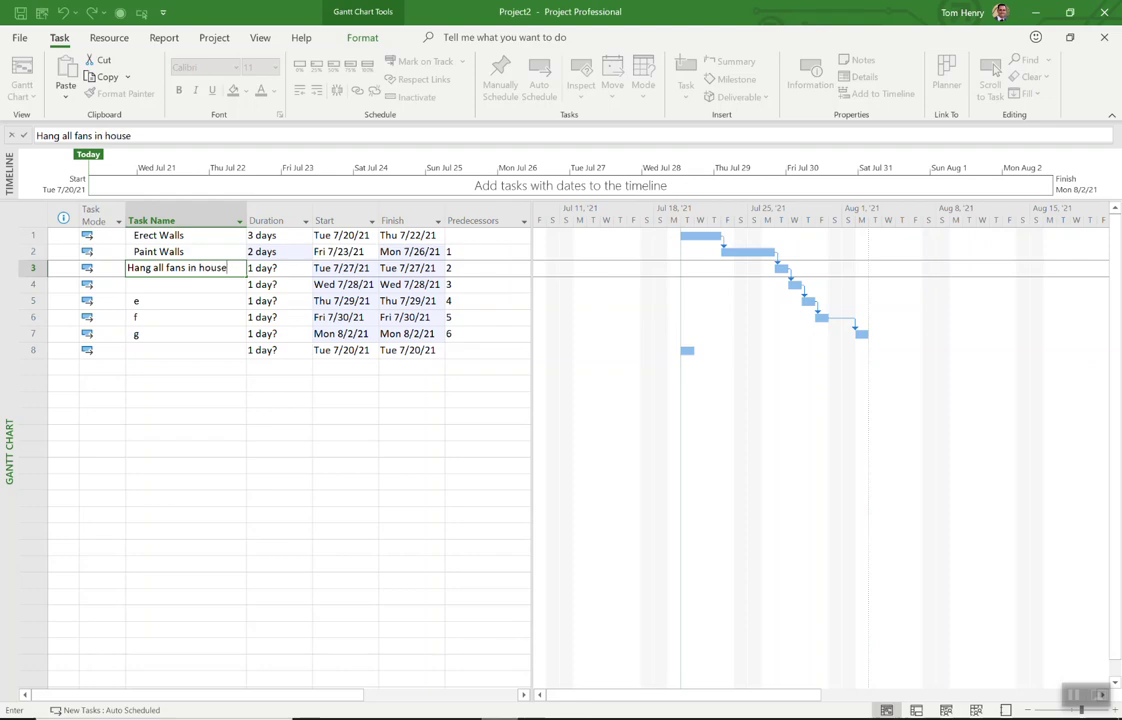
key("Tab")
type(".5")
key("Return")
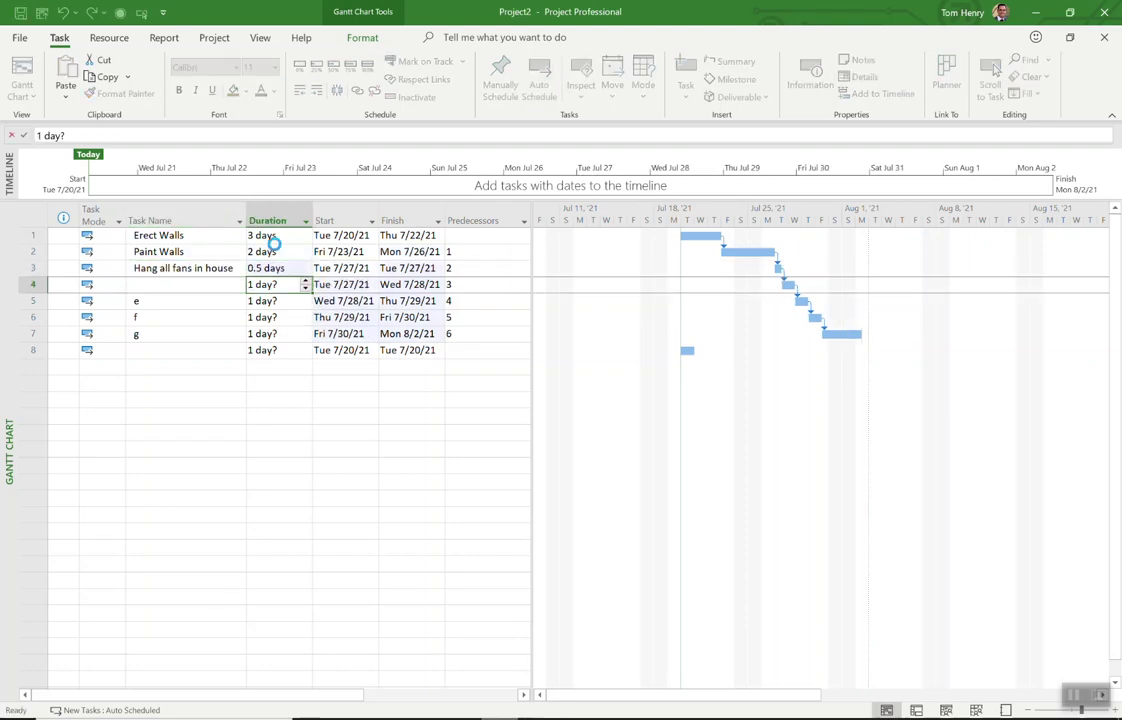
left_click(211, 269)
left_click(256, 269)
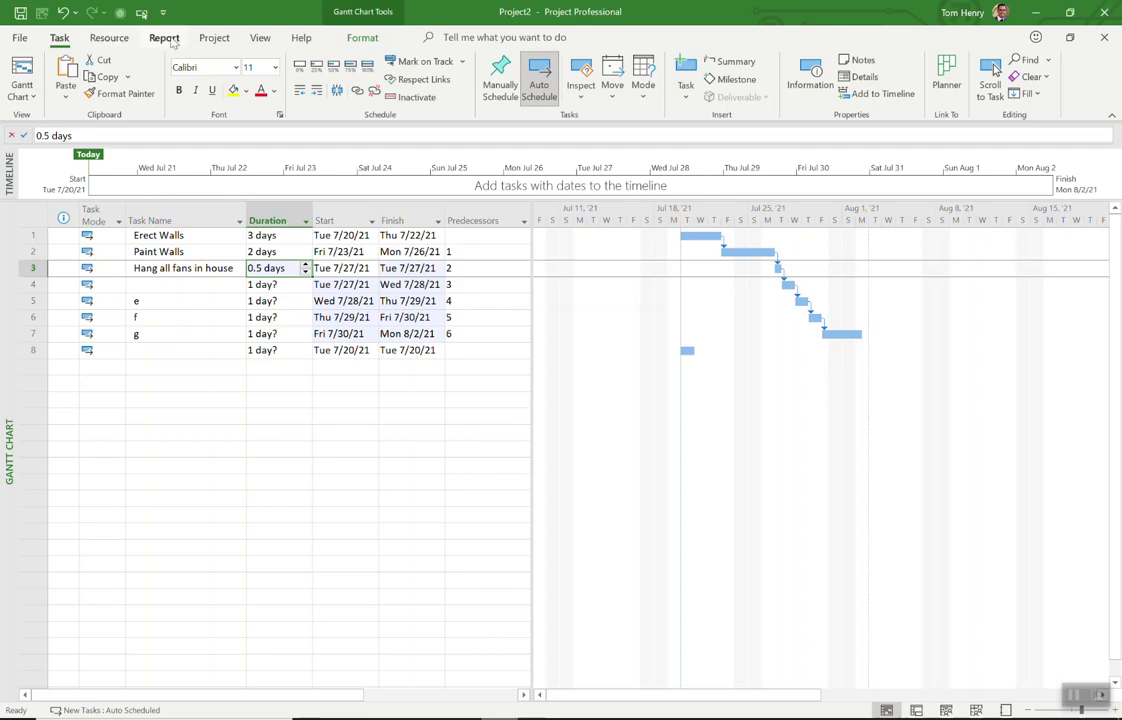
- On the Resource Sheet, add two work resources by entering each person's full name
left_click(252, 38)
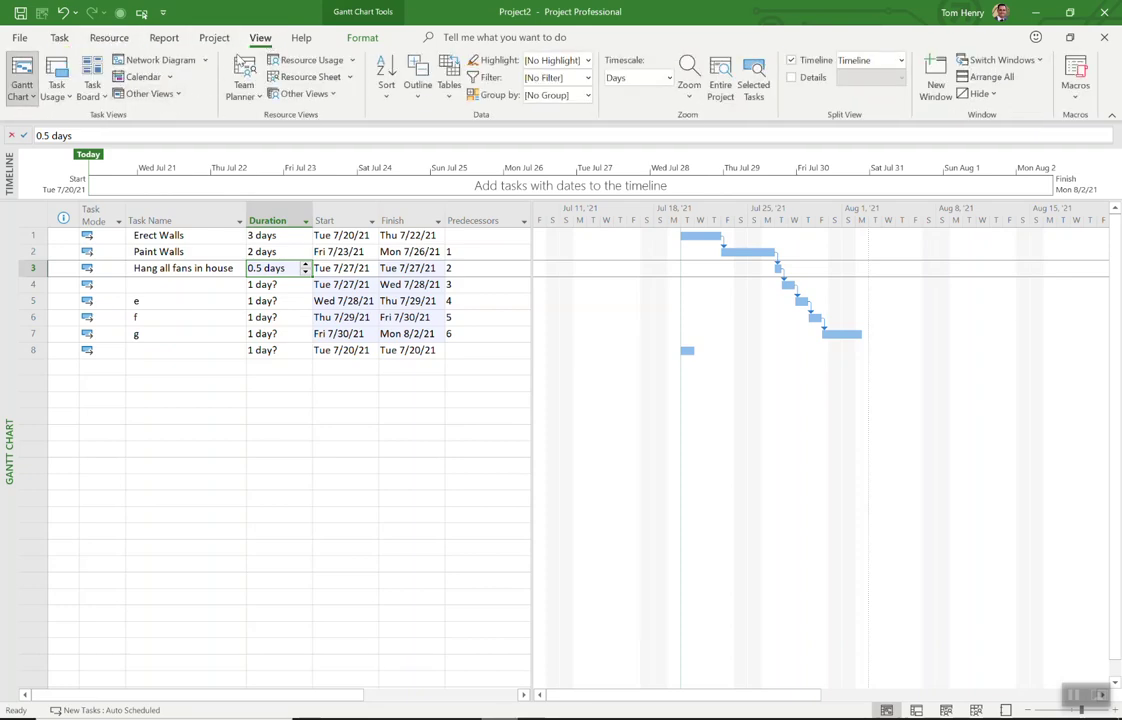
left_click(304, 80)
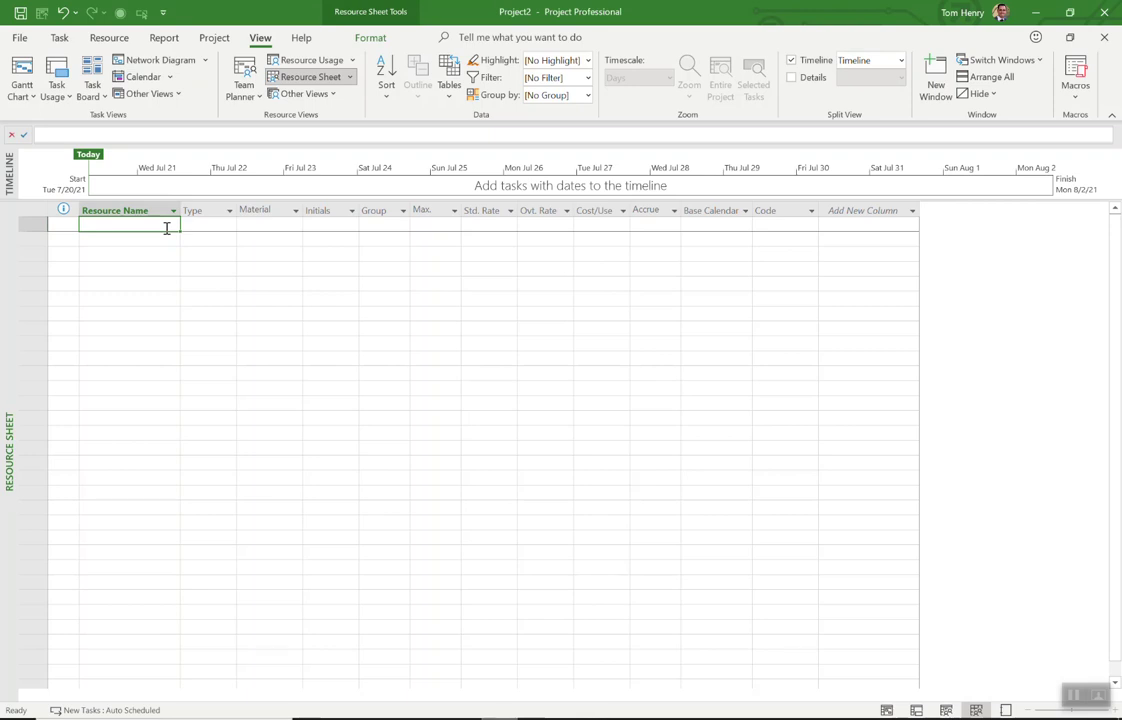
type("Tom")
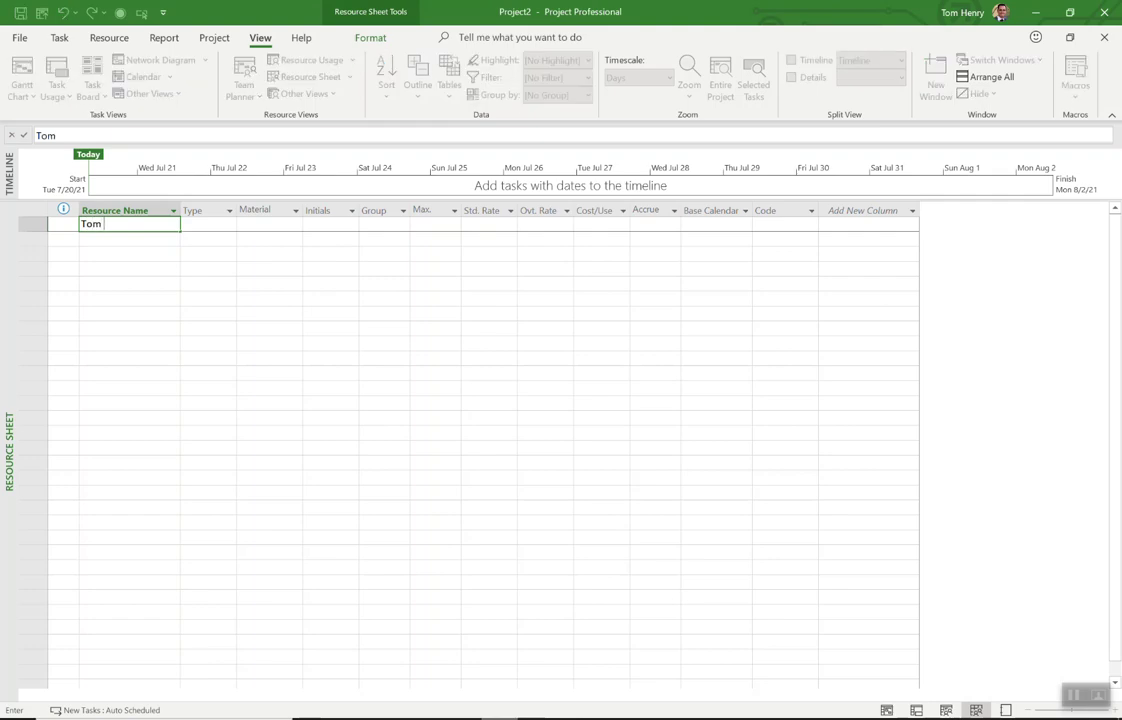
type(" Henry")
key("Return")
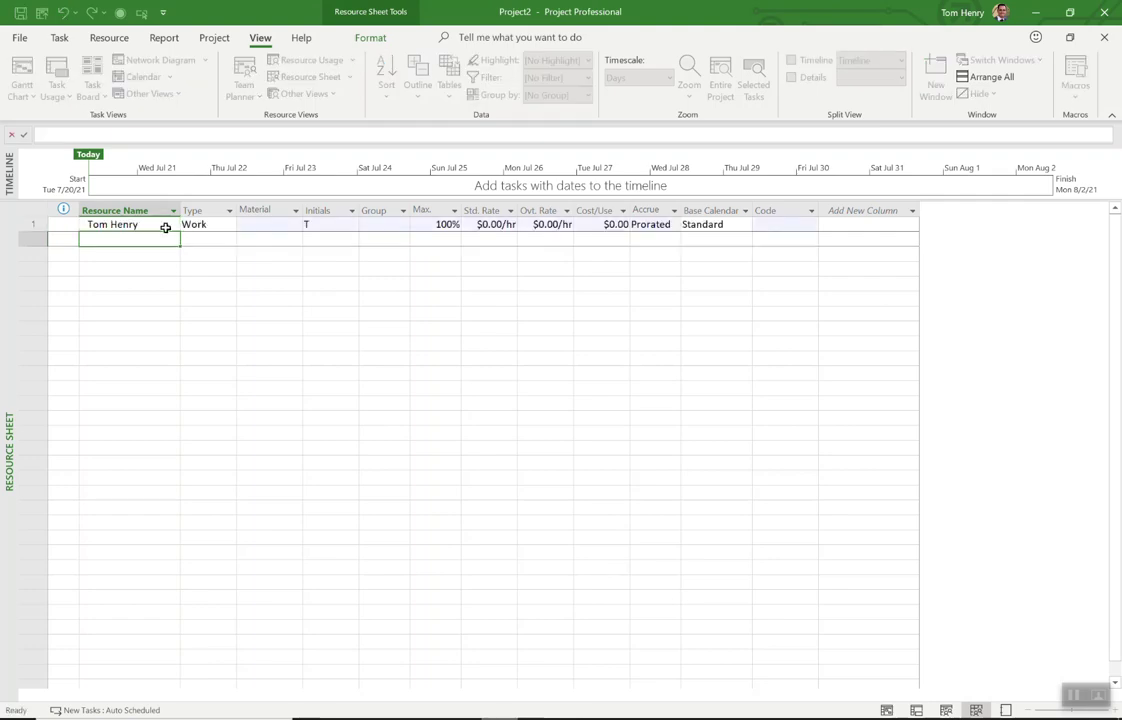
type("M")
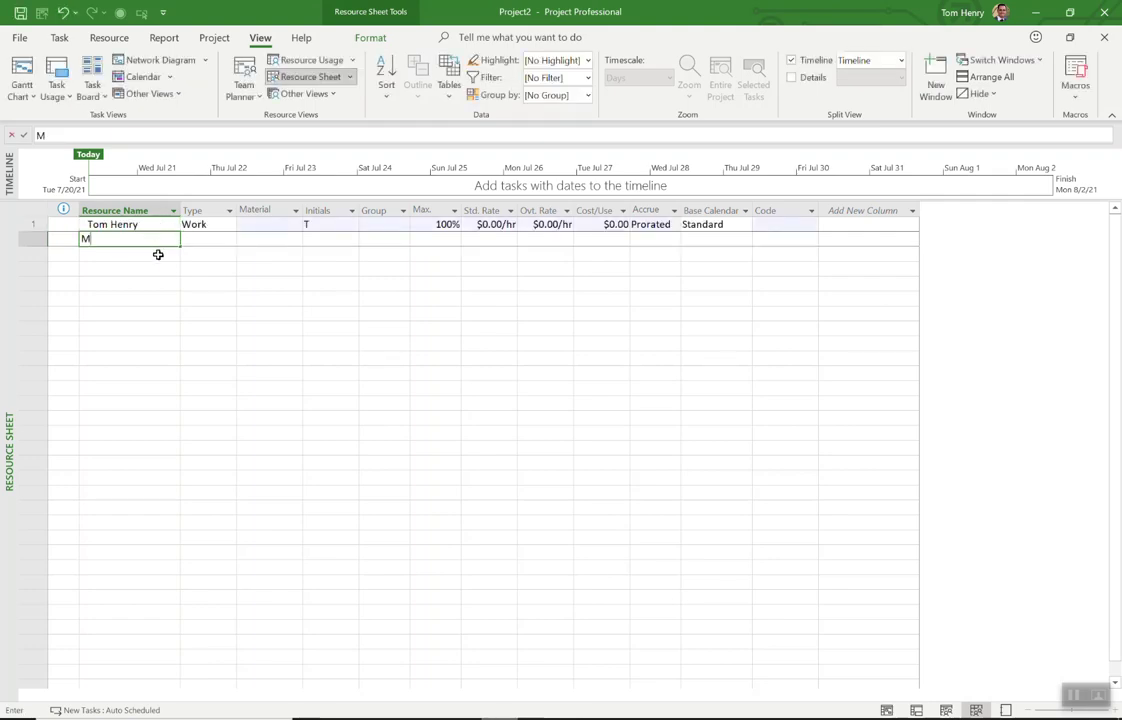
type("ike Jones")
key("Return")
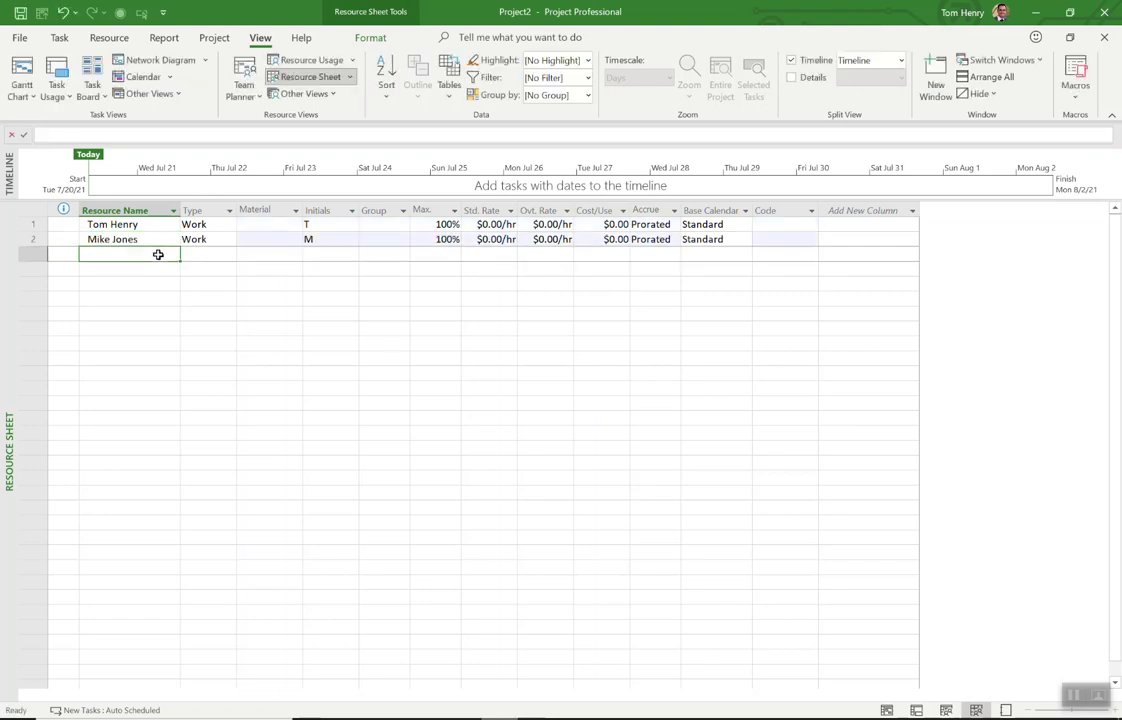
- Give both work resources a $60.00/hr standard rate and $75.00/hr overtime rate
left_click(500, 225)
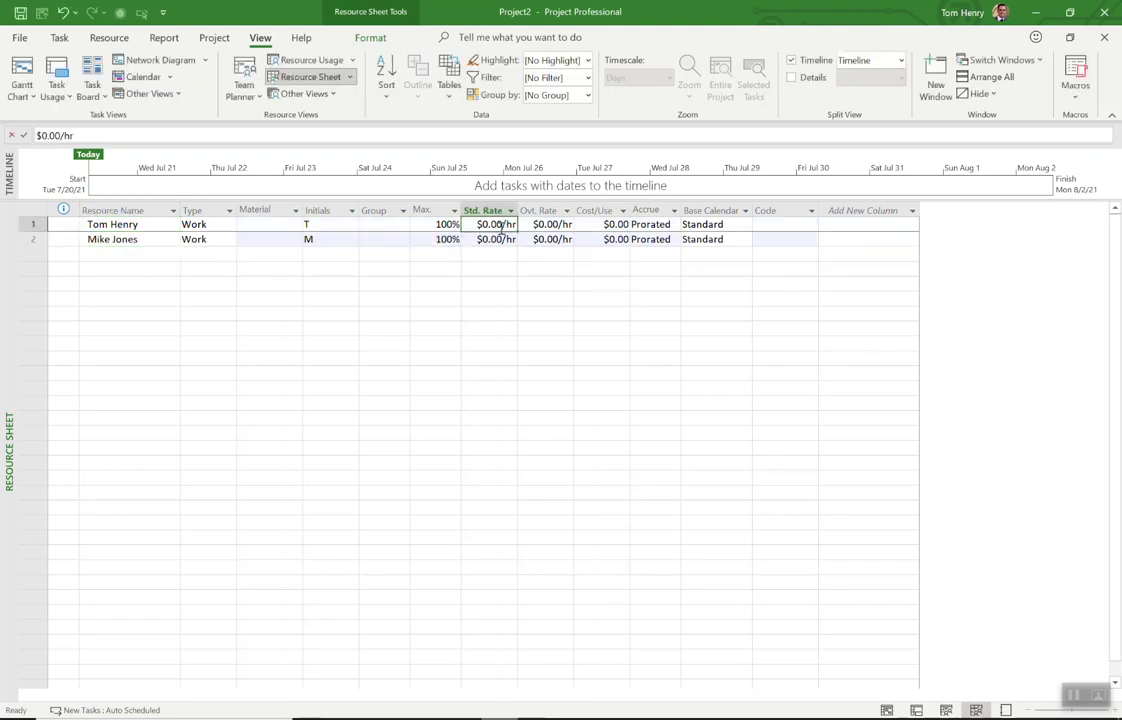
type("60")
key("Return")
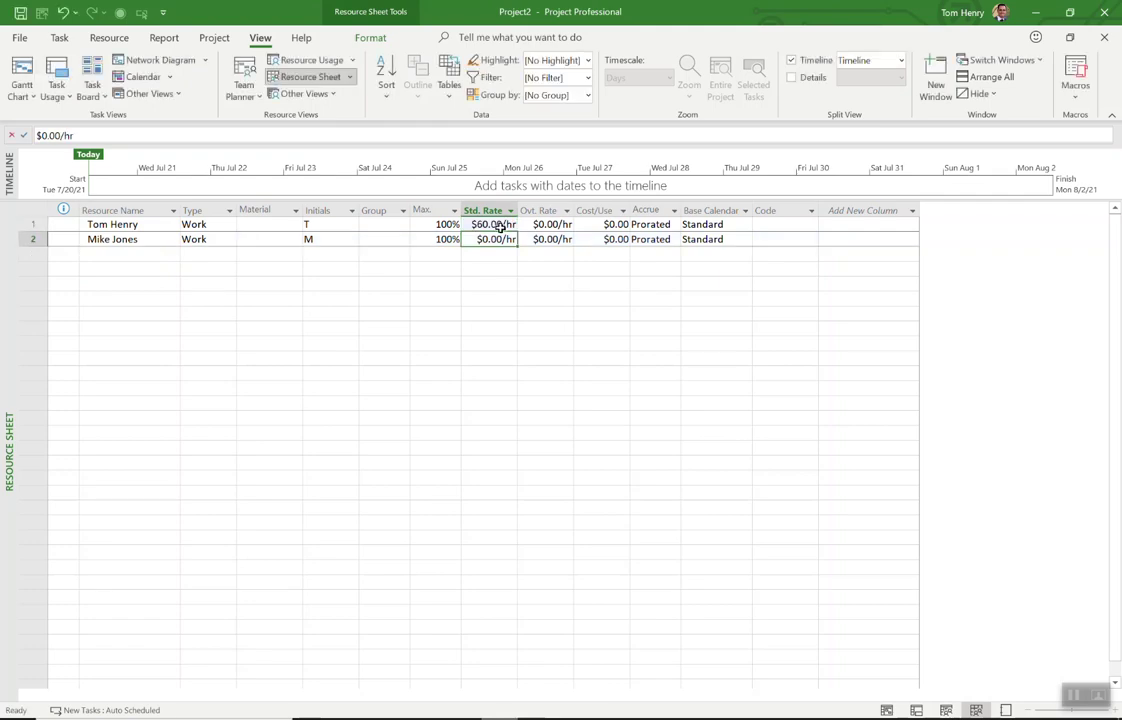
type("60")
key("Return")
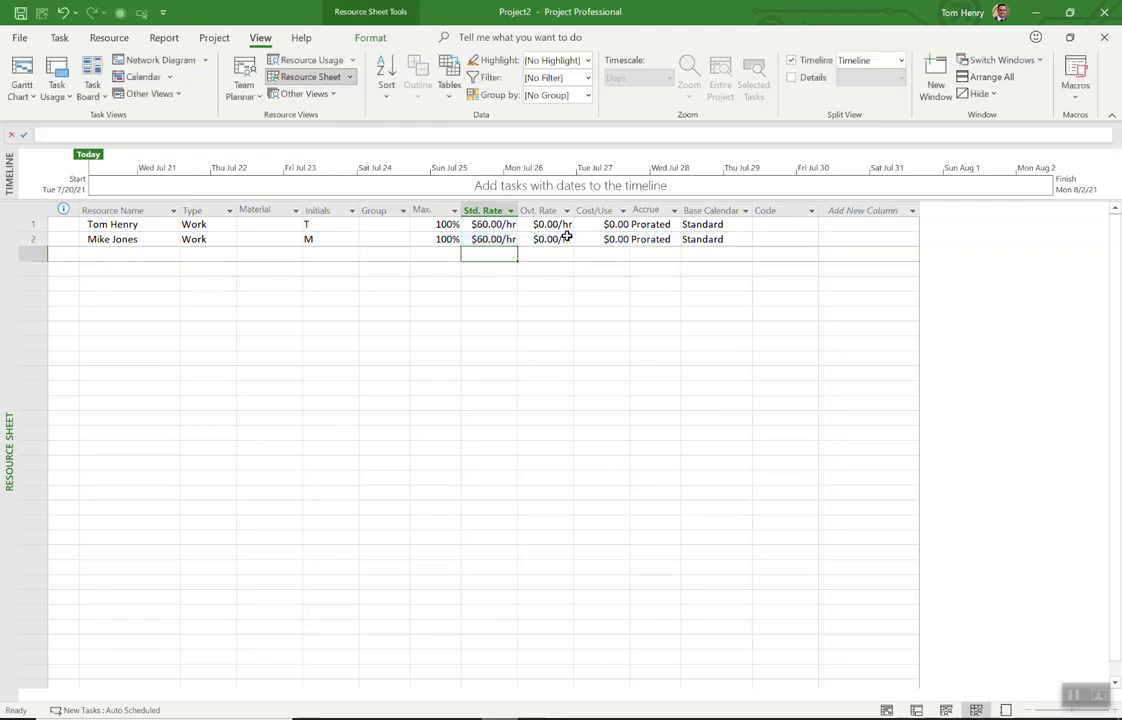
left_click(548, 226)
type("2")
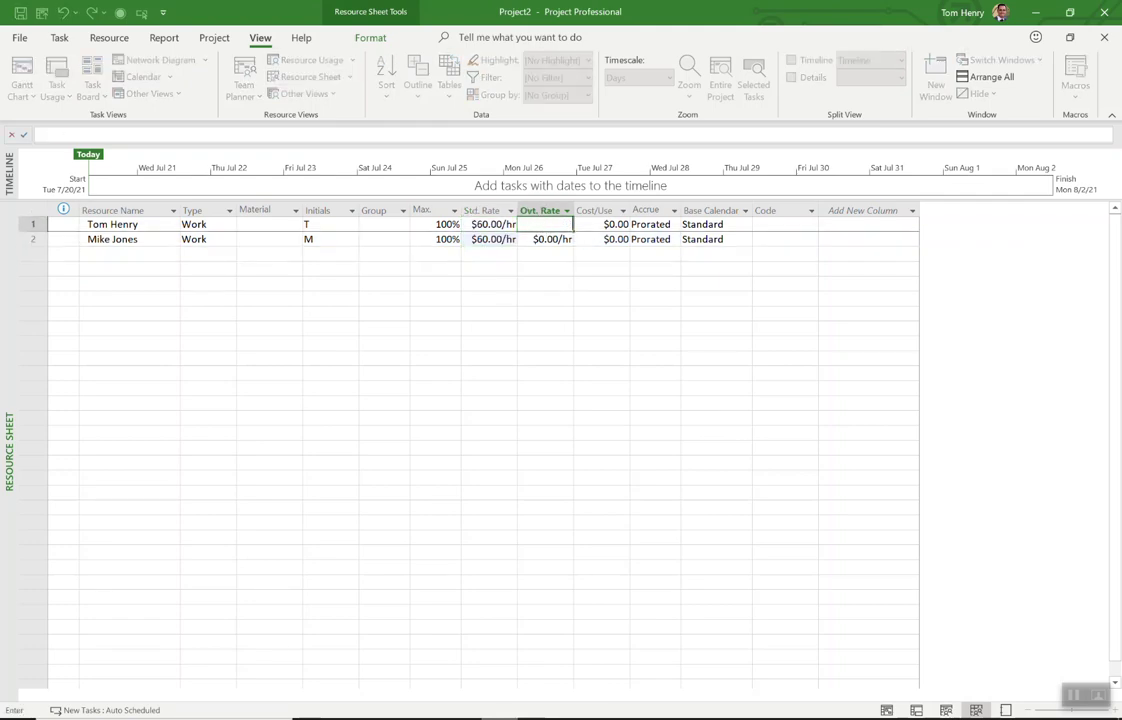
key("Return")
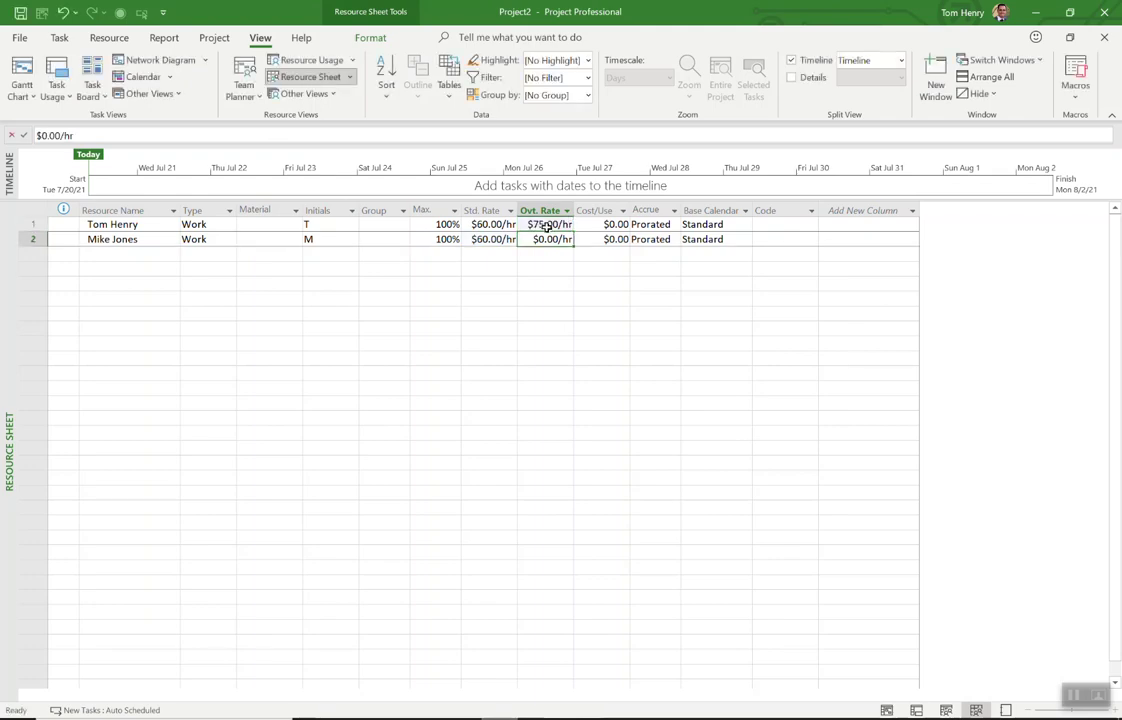
type("75")
key("Return")
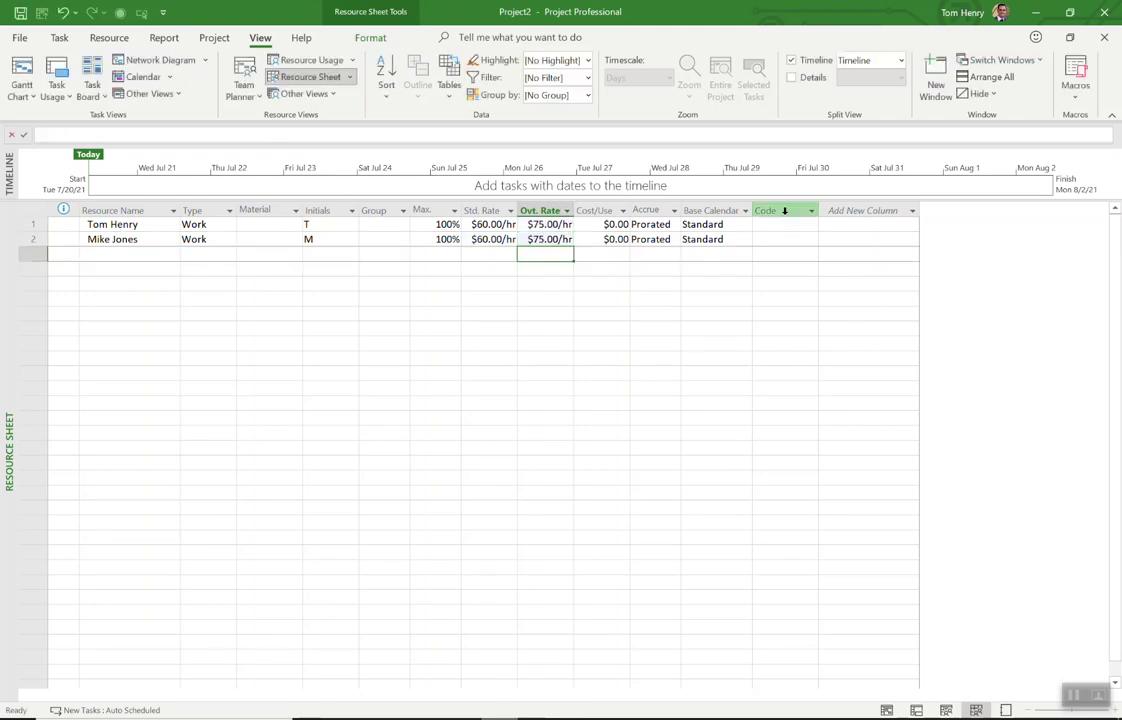
- Leave the first resource's base calendar on Standard
left_click(745, 227)
left_click(745, 225)
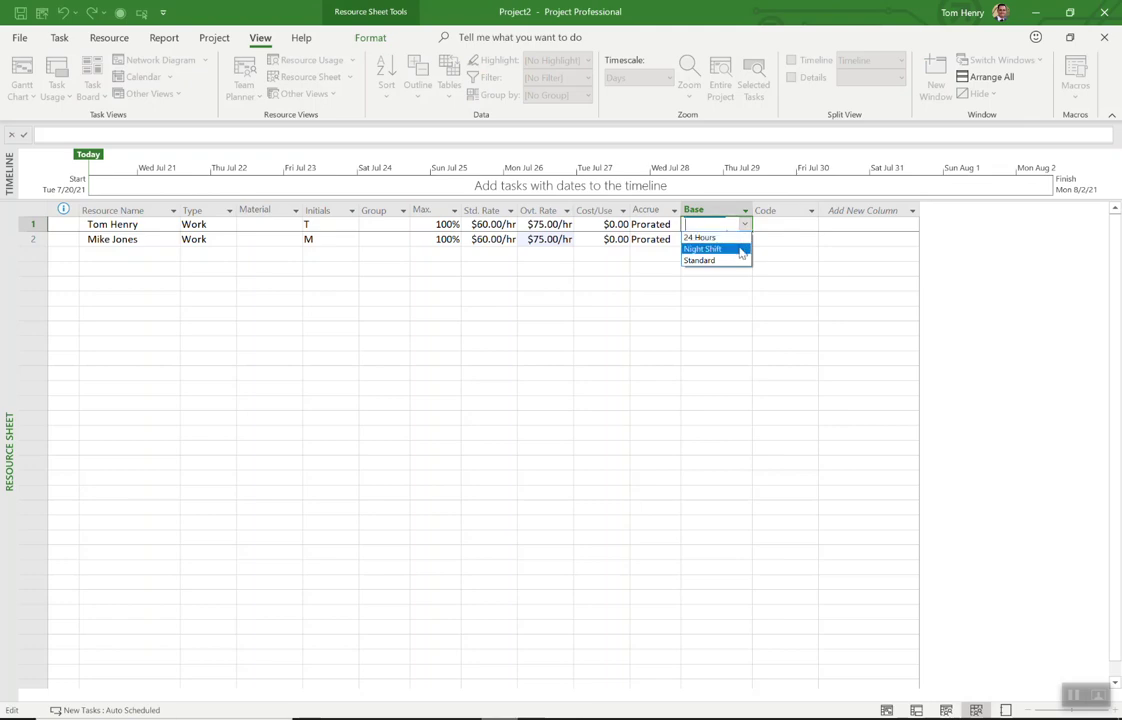
left_click(609, 305)
left_click(390, 283)
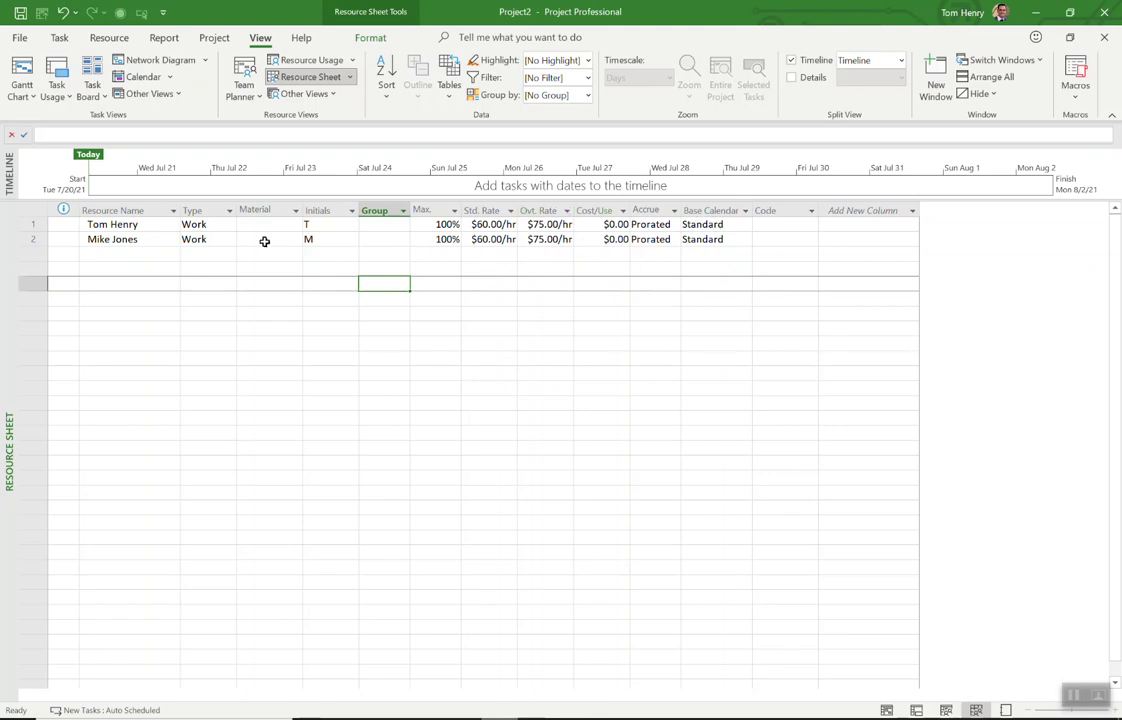
left_click(130, 253)
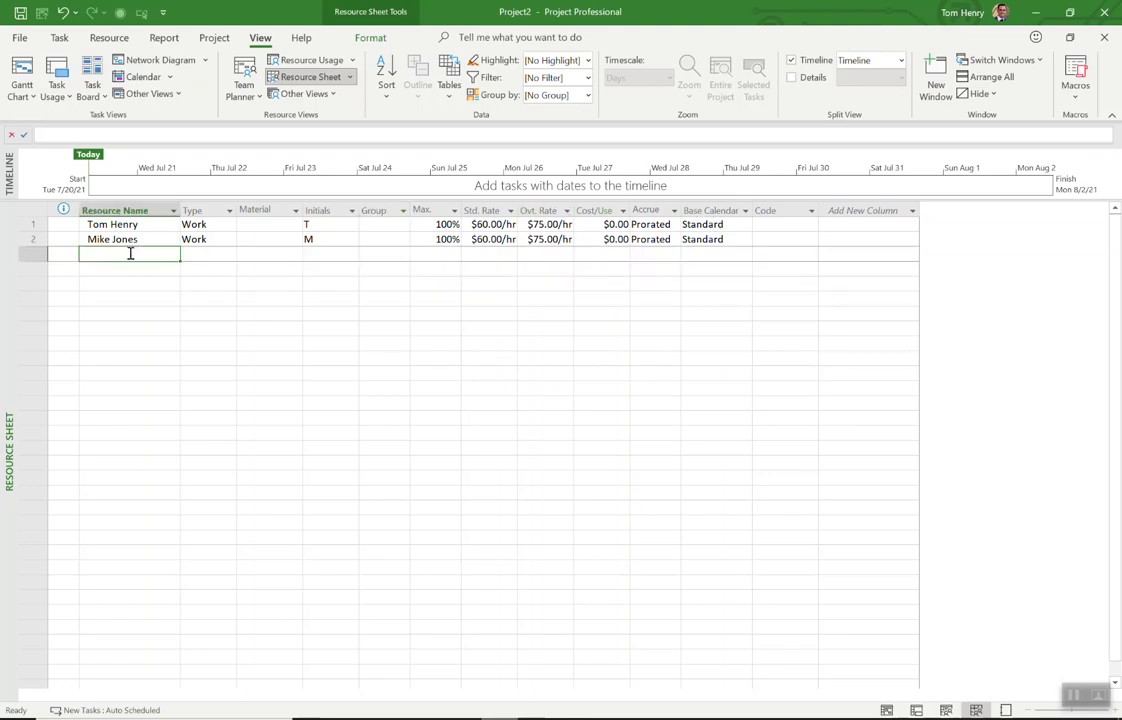
- Add Bricks as a Material resource with a $10.00 standard rate
type("Bricks")
key("Tab")
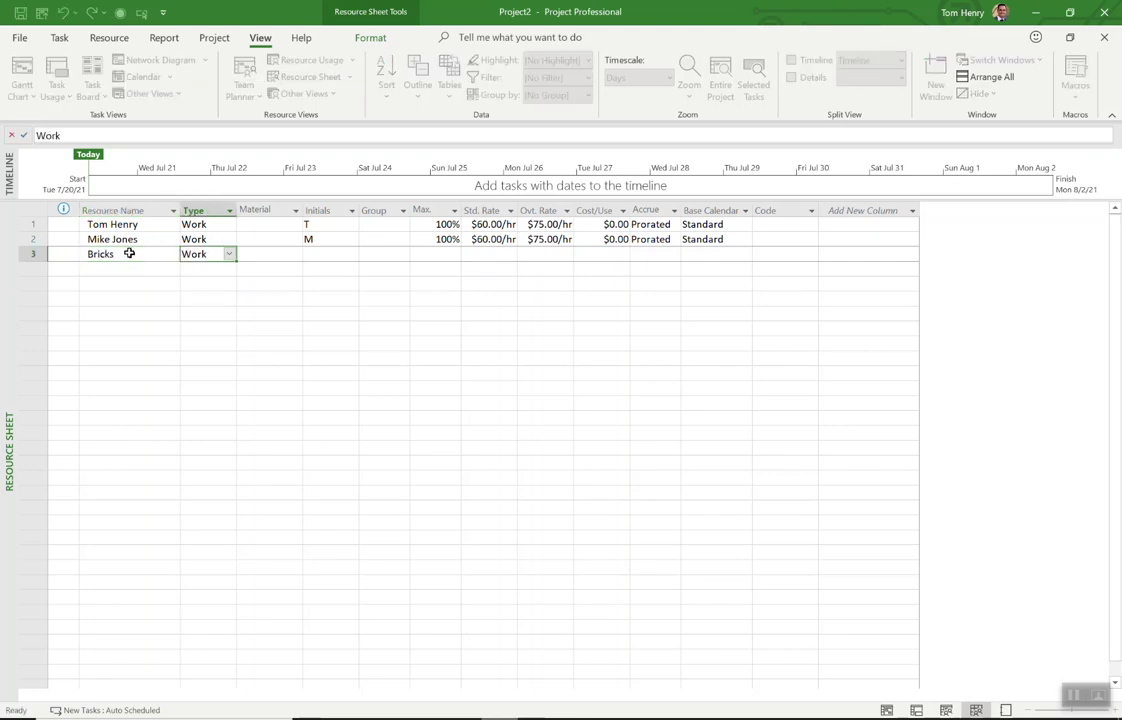
left_click(229, 255)
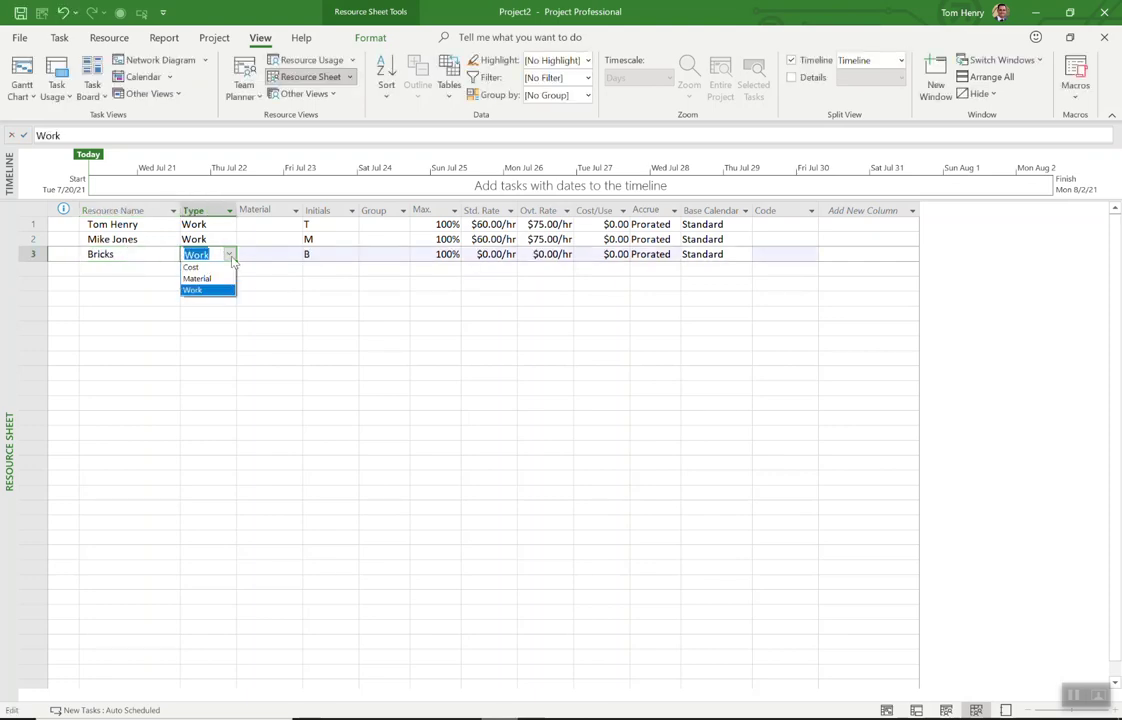
left_click(228, 278)
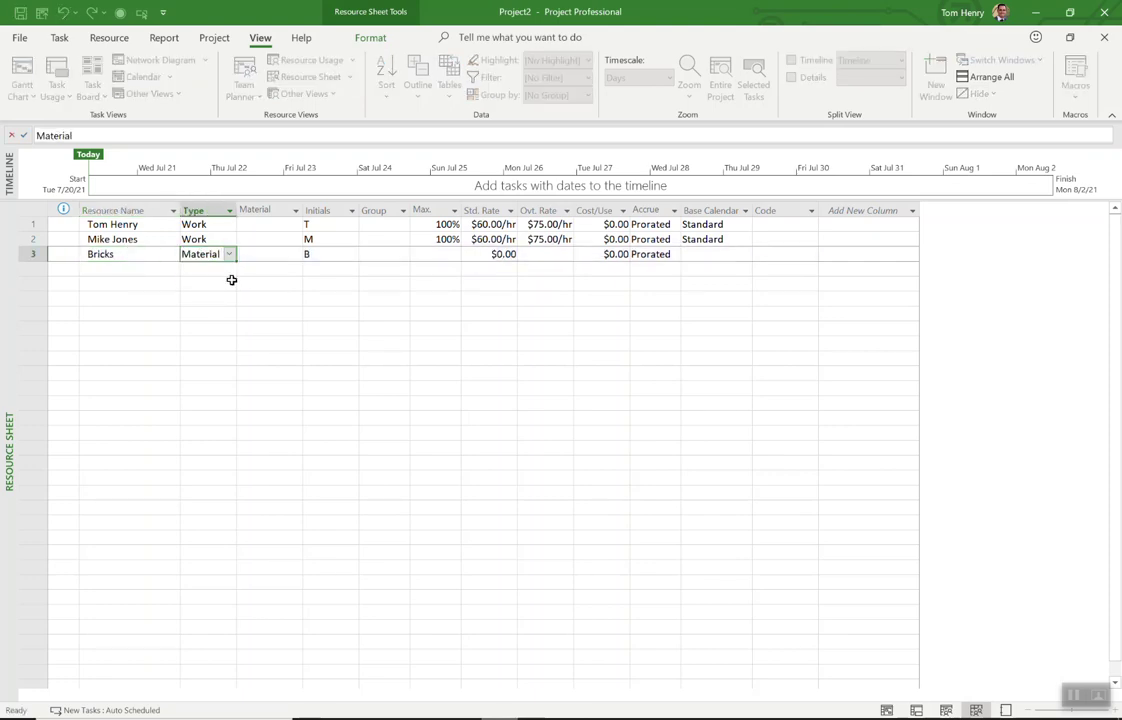
left_click(501, 254)
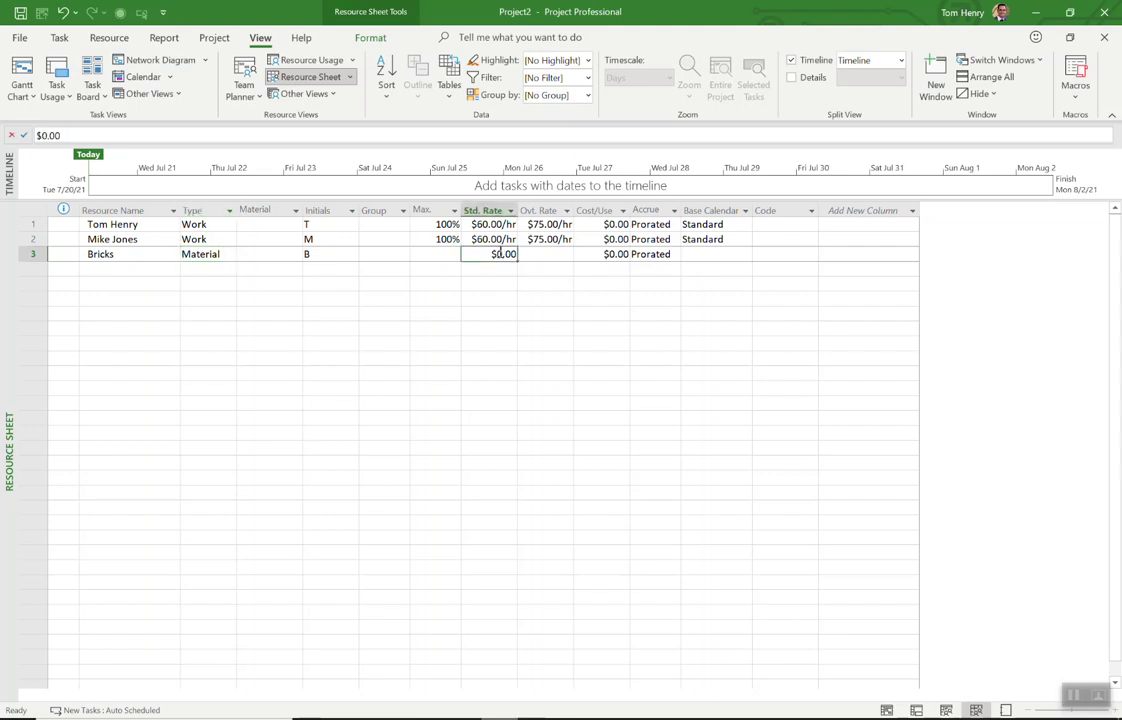
type("10")
left_click(542, 313)
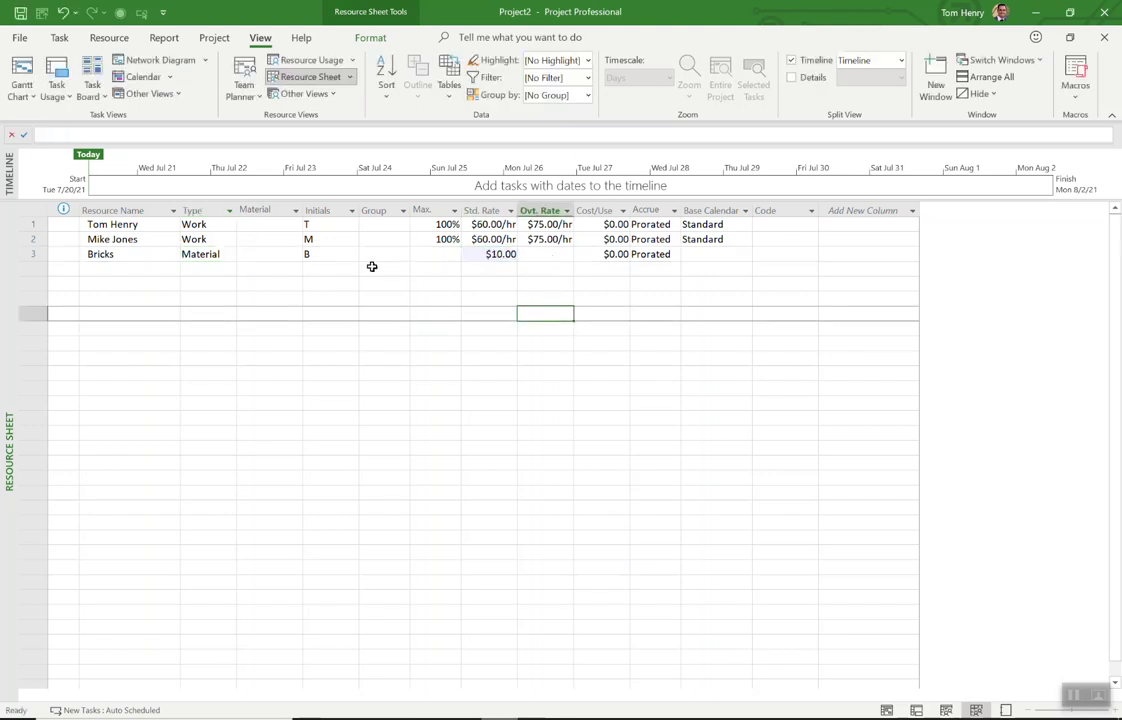
- Widen the Material Label column and label Bricks as Pallet
left_click(266, 258)
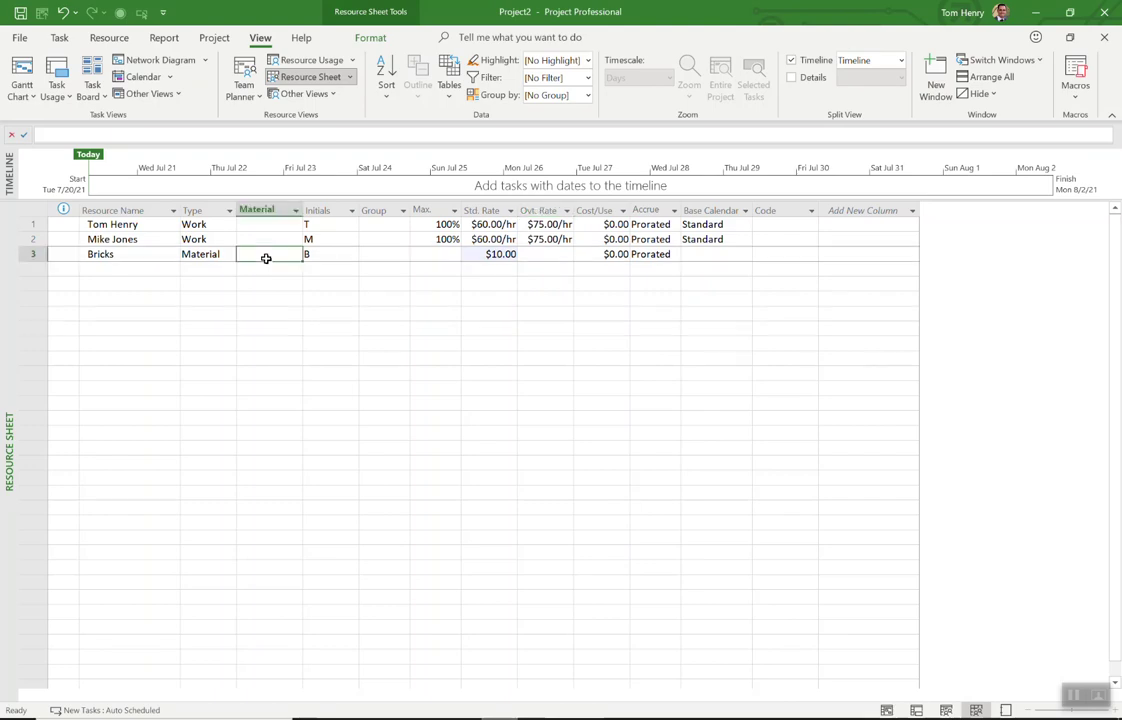
double_click(302, 210)
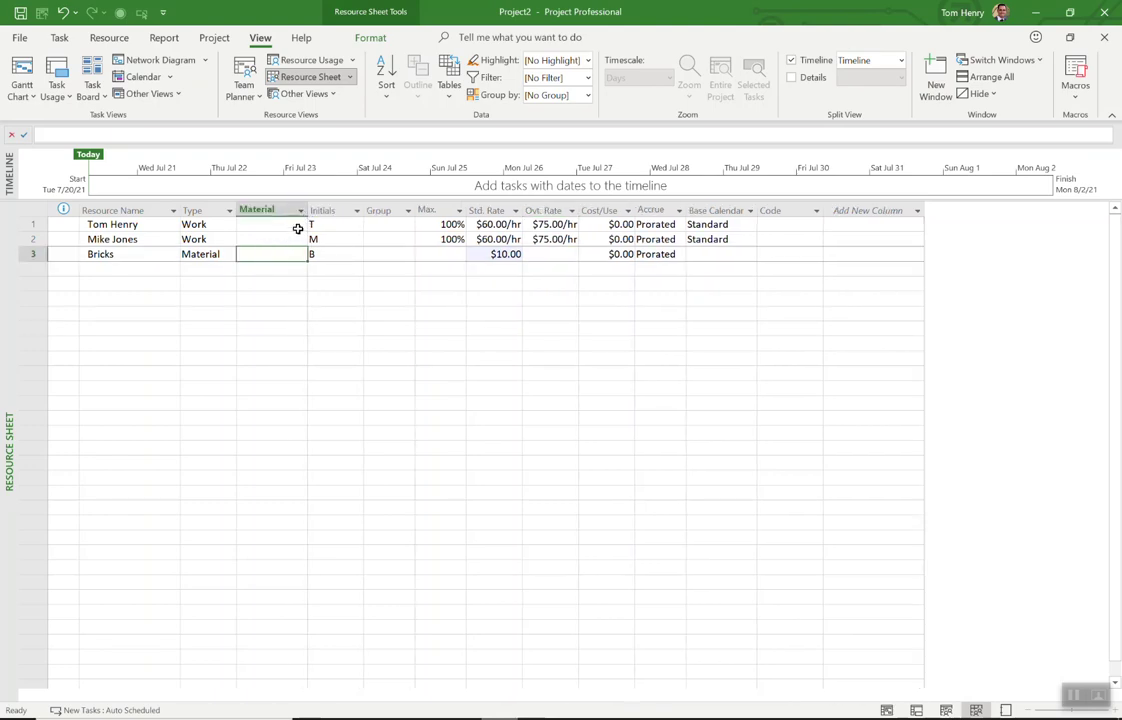
left_click_drag(305, 209, 332, 210)
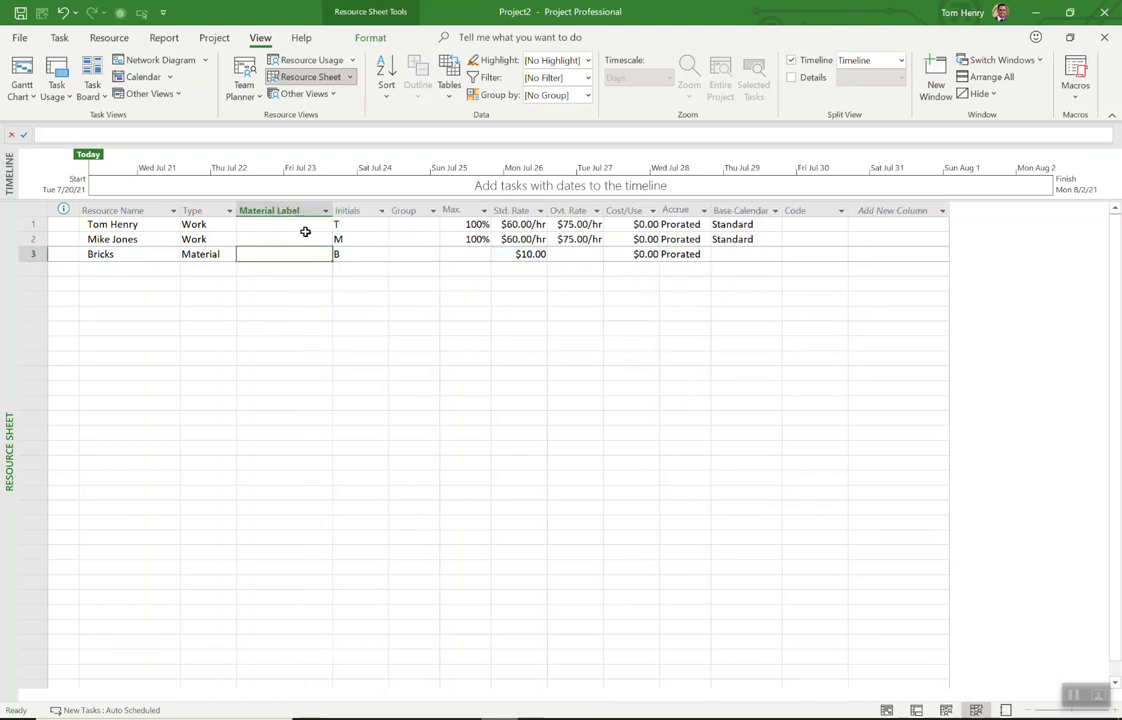
type("Pallet")
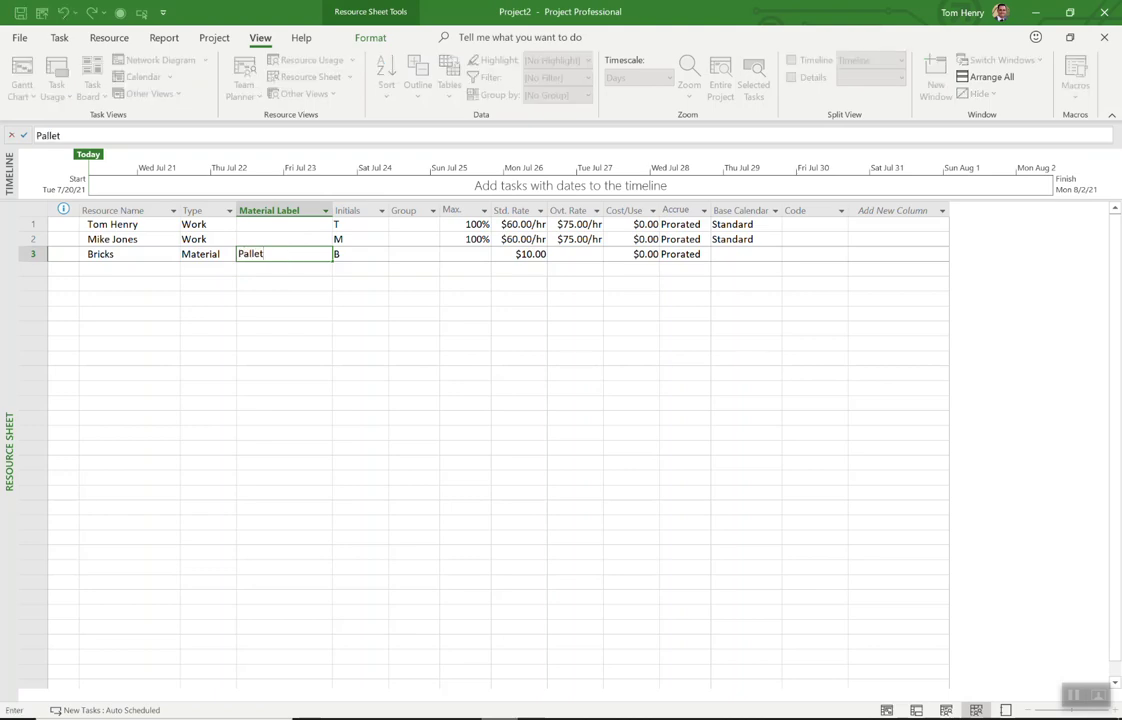
key("Tab")
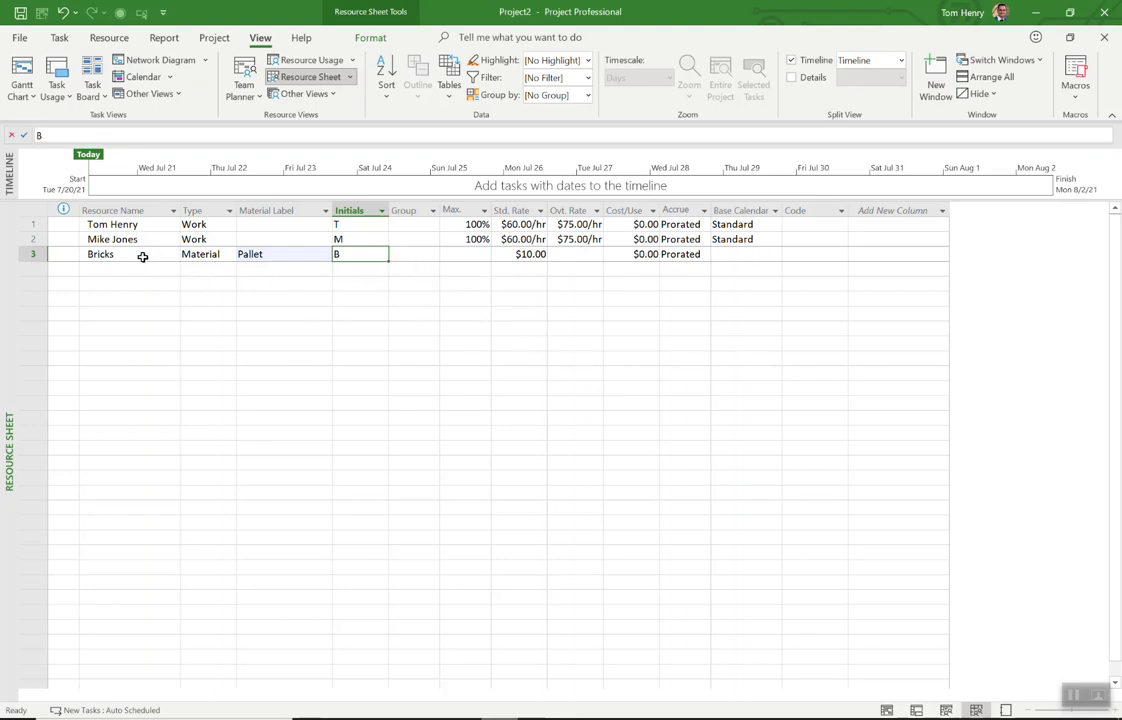
left_click(22, 70)
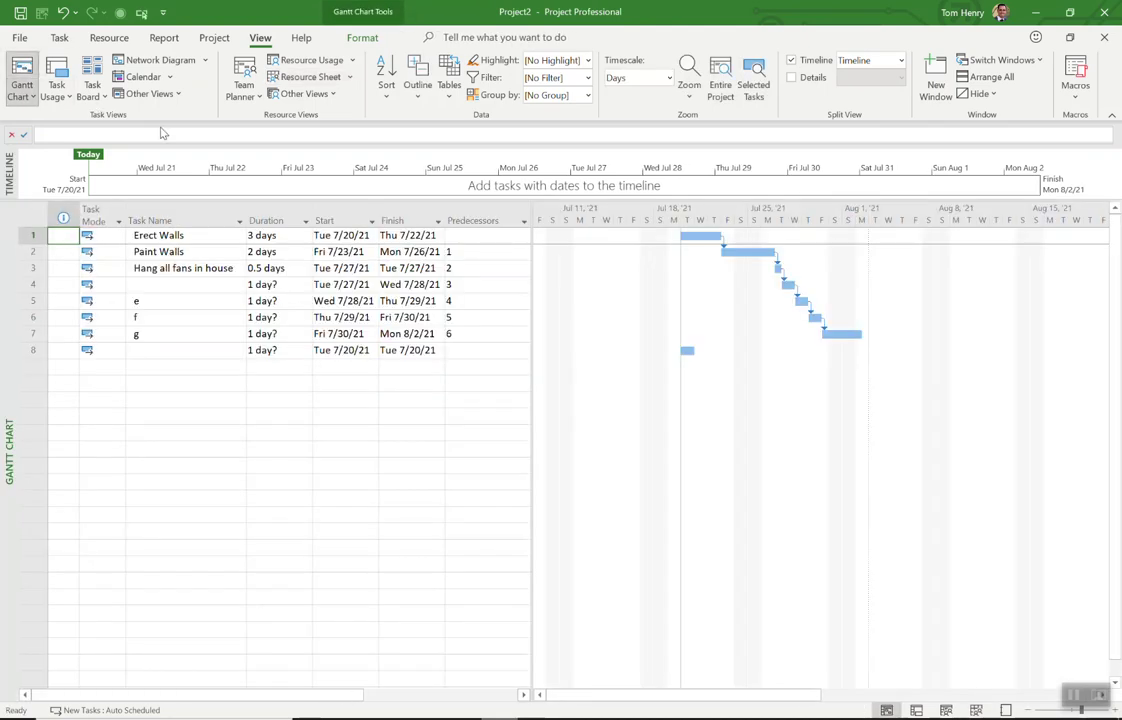
- Reveal the Resource Names column and assign both work resources to Paint Walls
left_click_drag(531, 261, 691, 283)
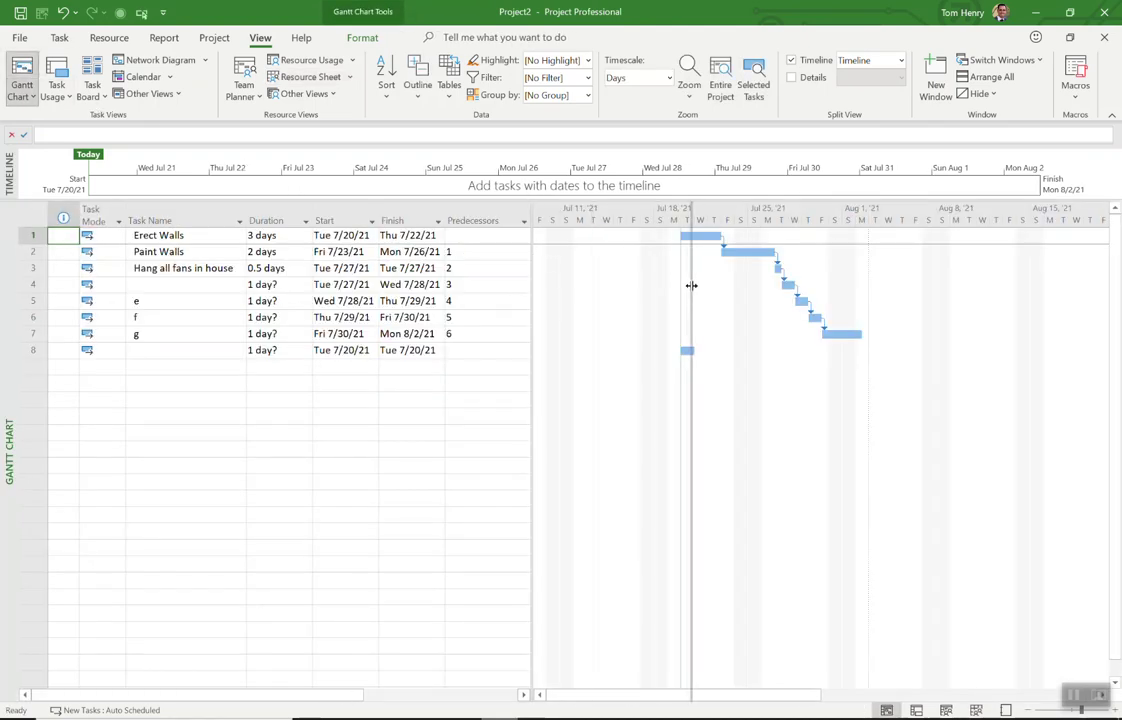
left_click(585, 251)
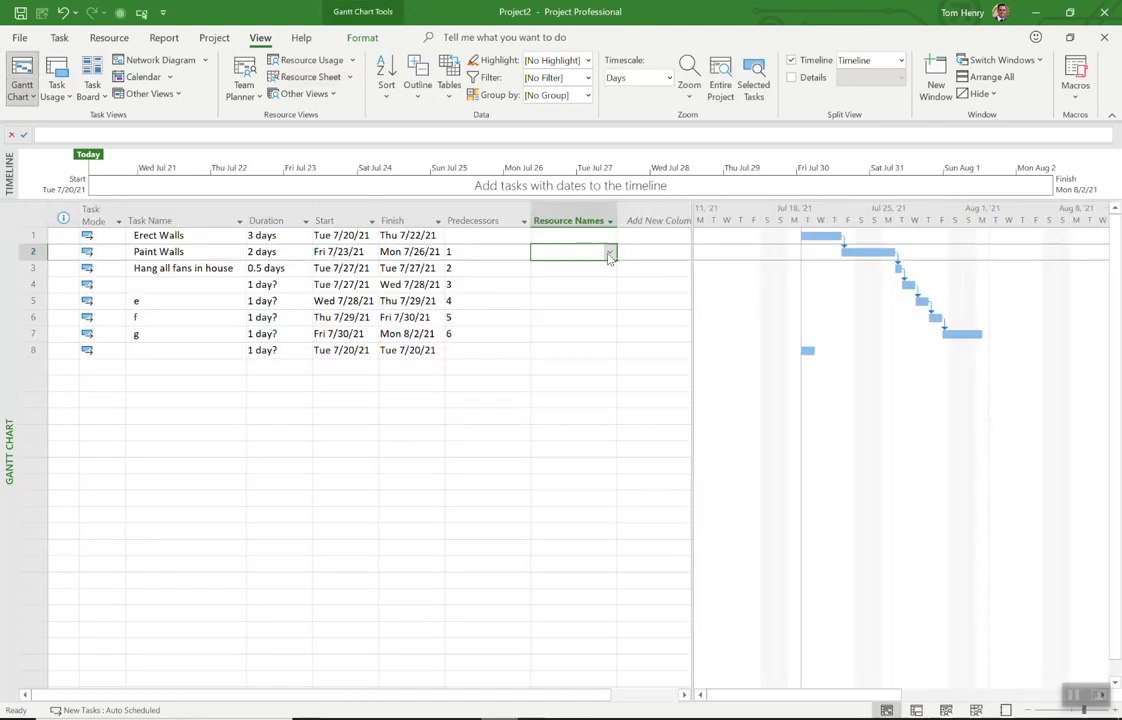
left_click(609, 252)
left_click(567, 281)
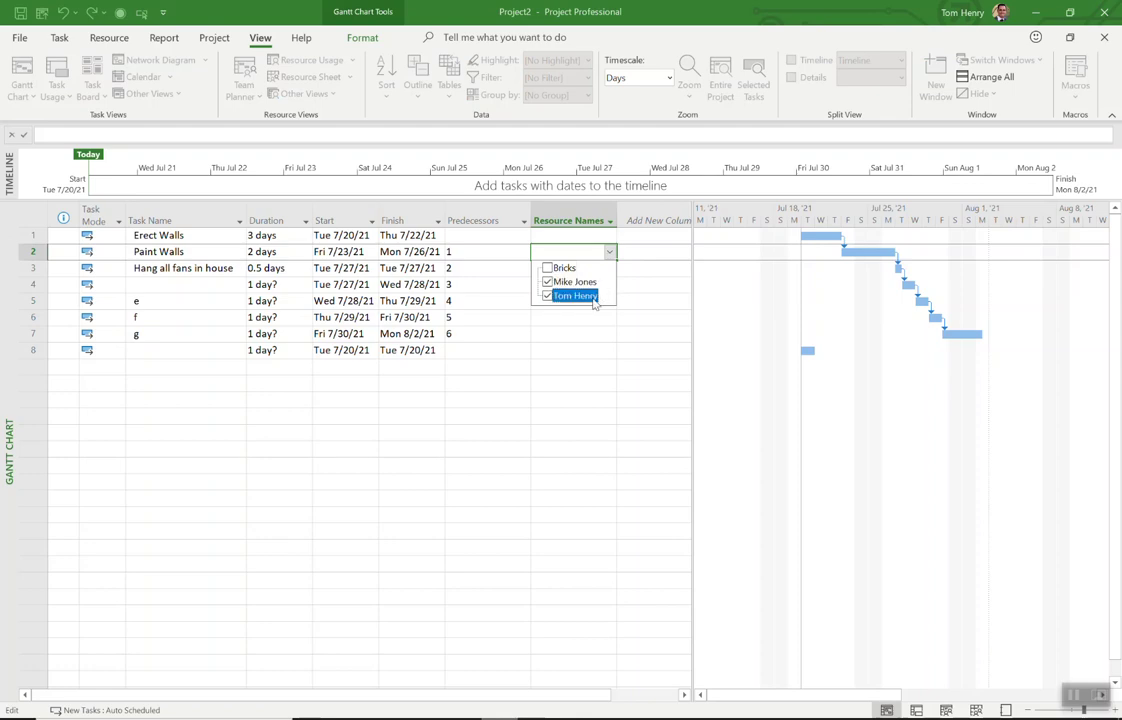
key("Return")
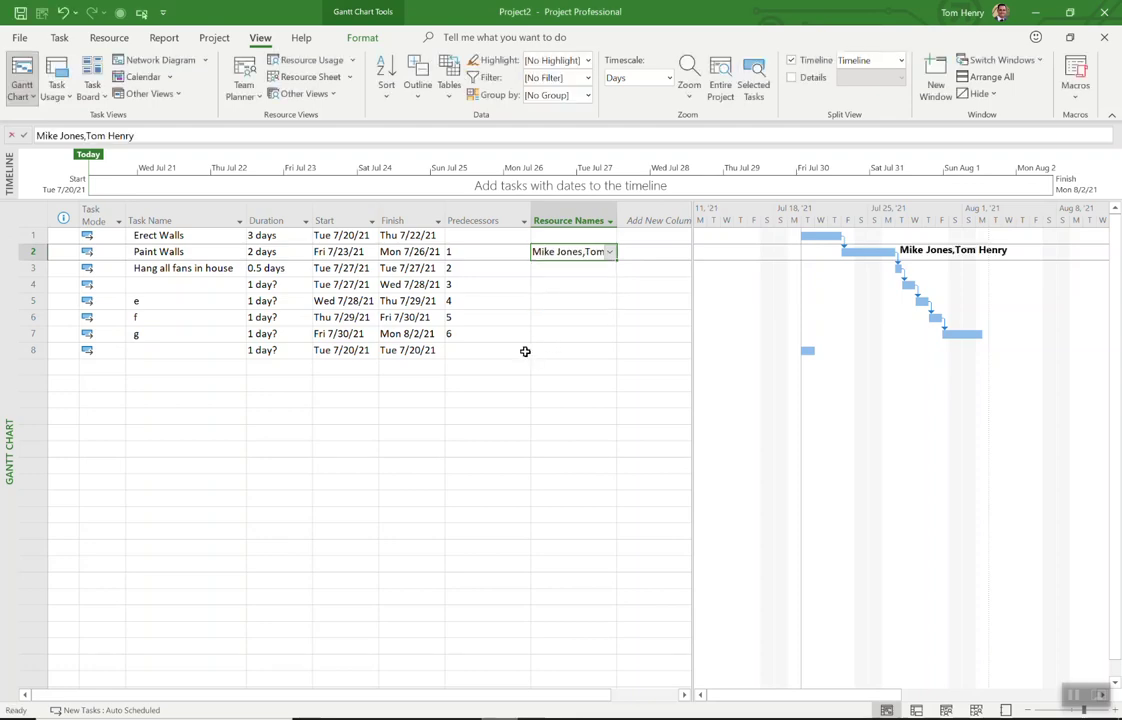
- Check the fans task's resource list without assigning anyone, then glance at the Resource Sheet
left_click(576, 270)
left_click(610, 269)
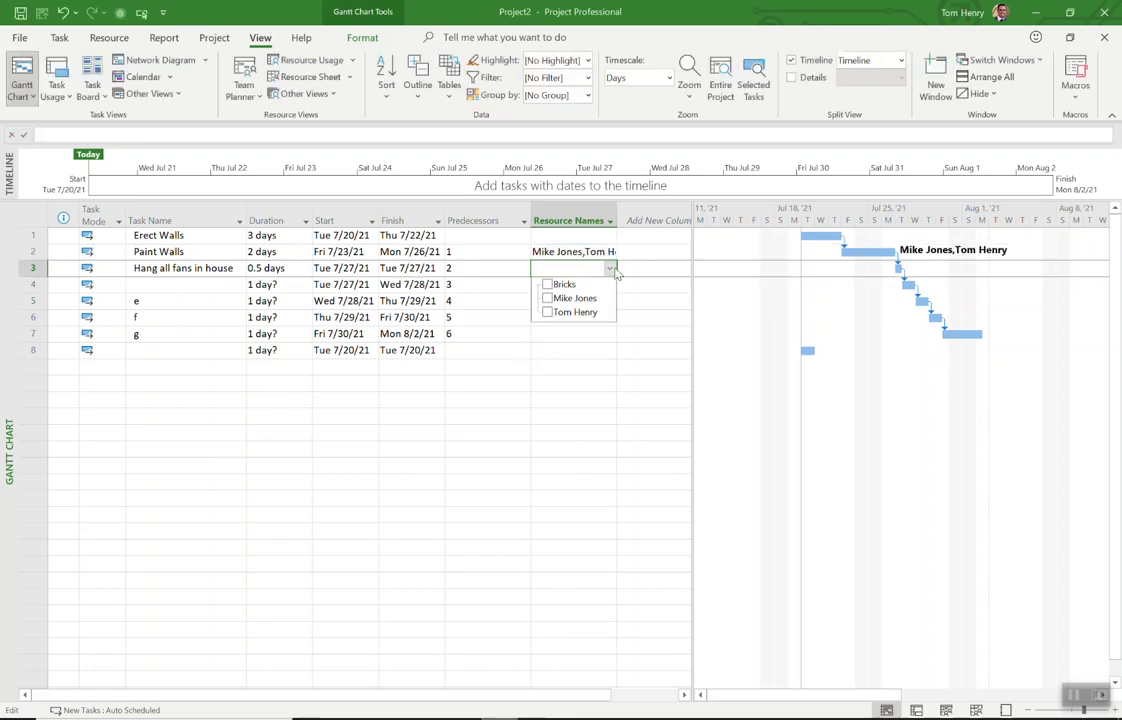
key("Escape")
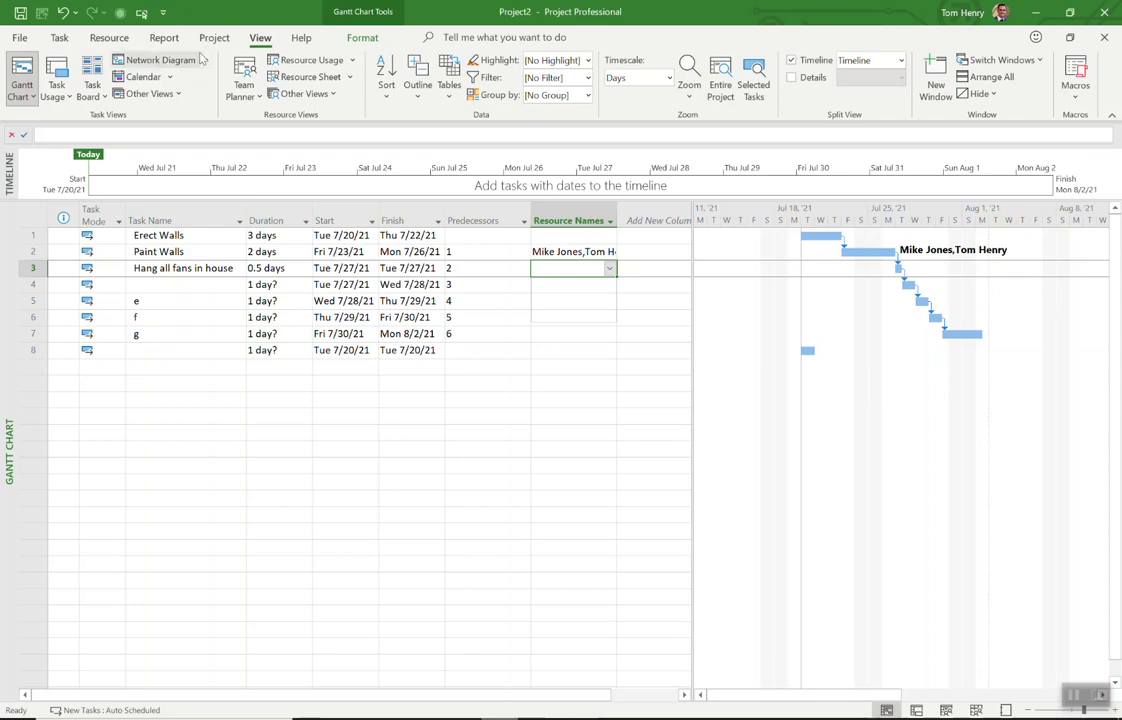
left_click(290, 79)
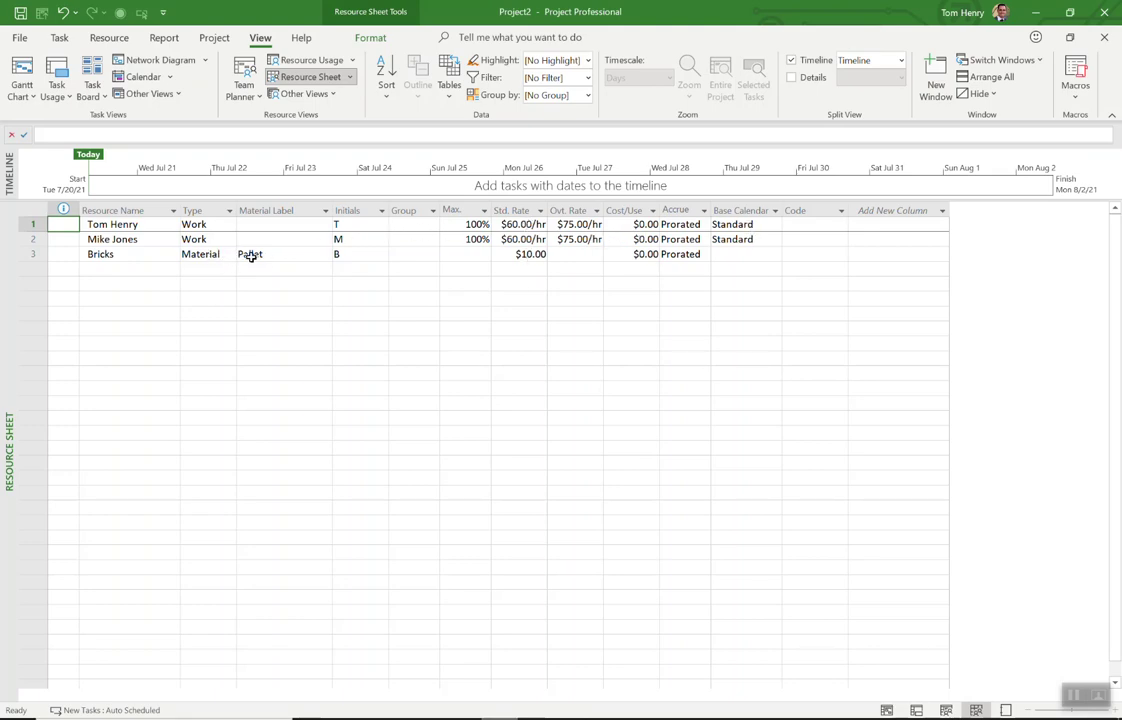
left_click(20, 66)
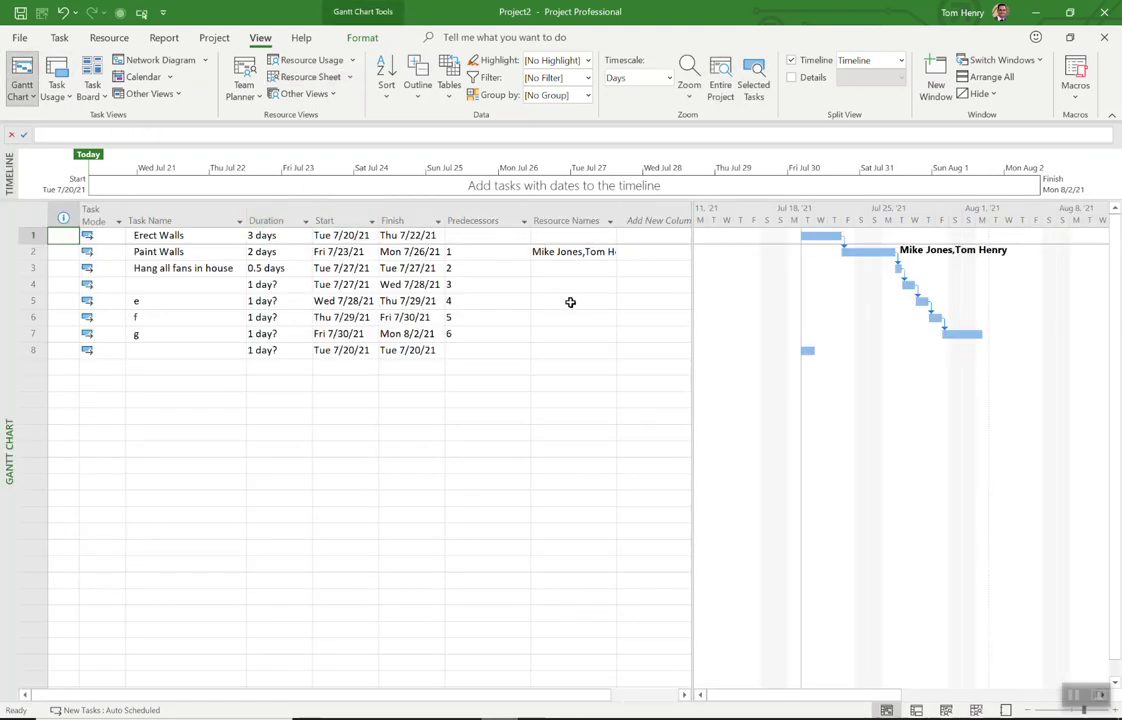
- Type a new person's full name as task e's resource and find it on the Resource Sheet
left_click(571, 304)
type("Tom")
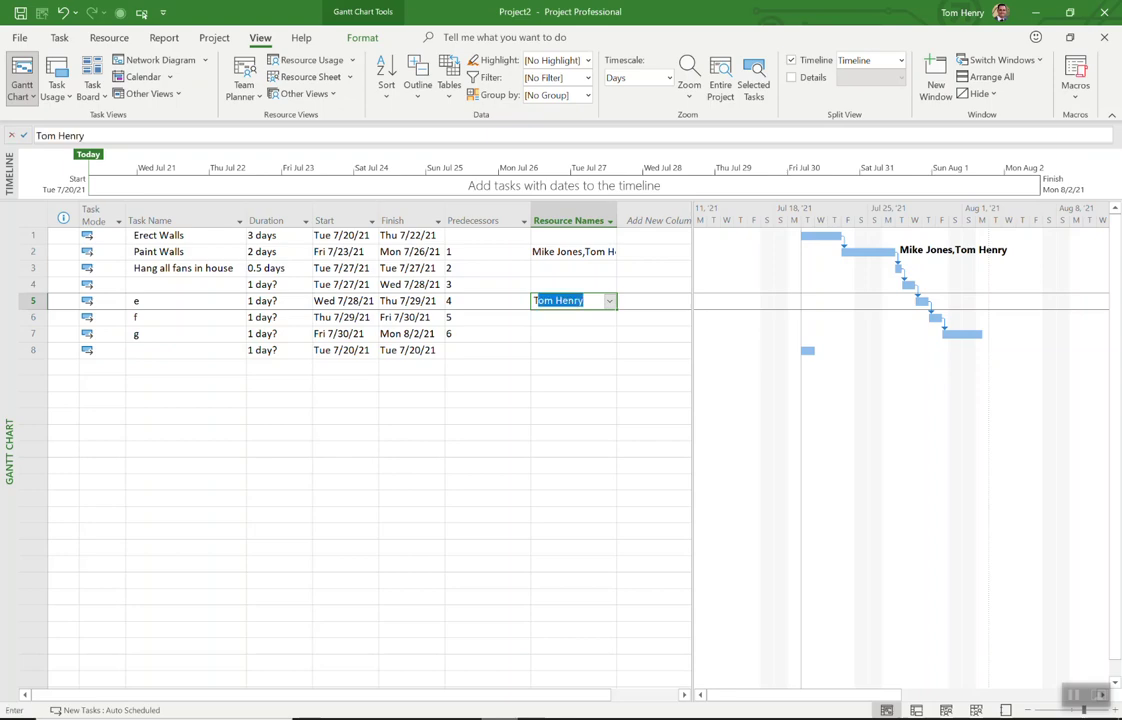
key("BackSpace")
key("BackSpace")
key("BackSpace")
type("homa")
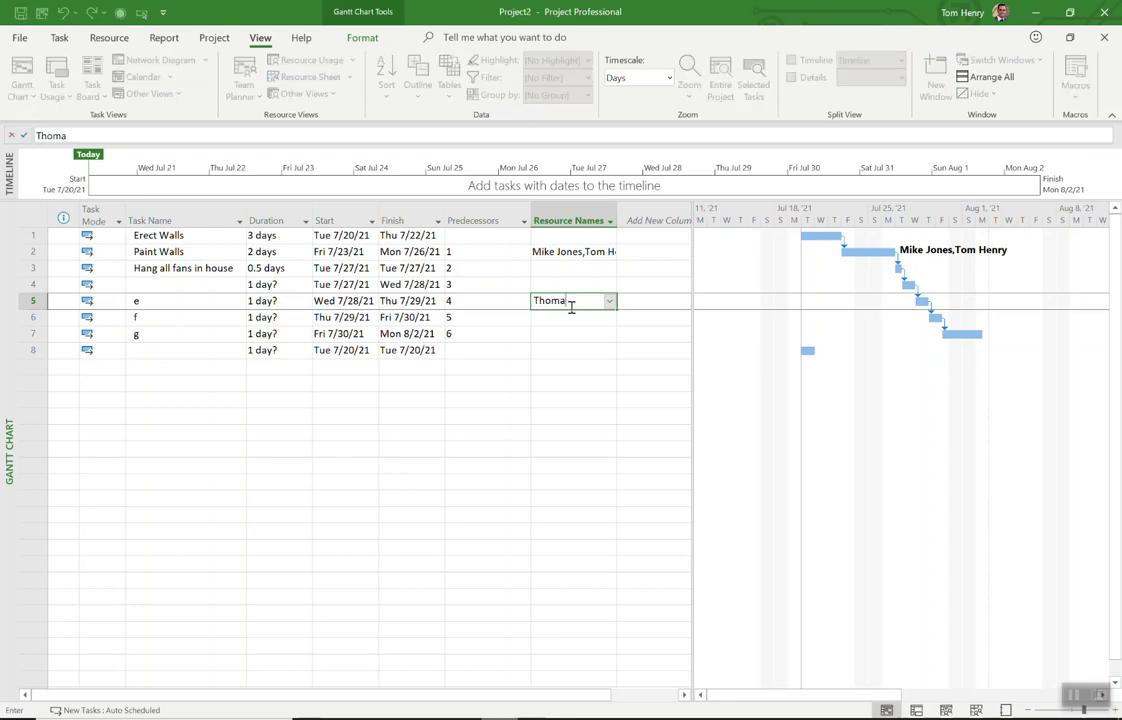
type("s Henry")
key("Return")
key("Up")
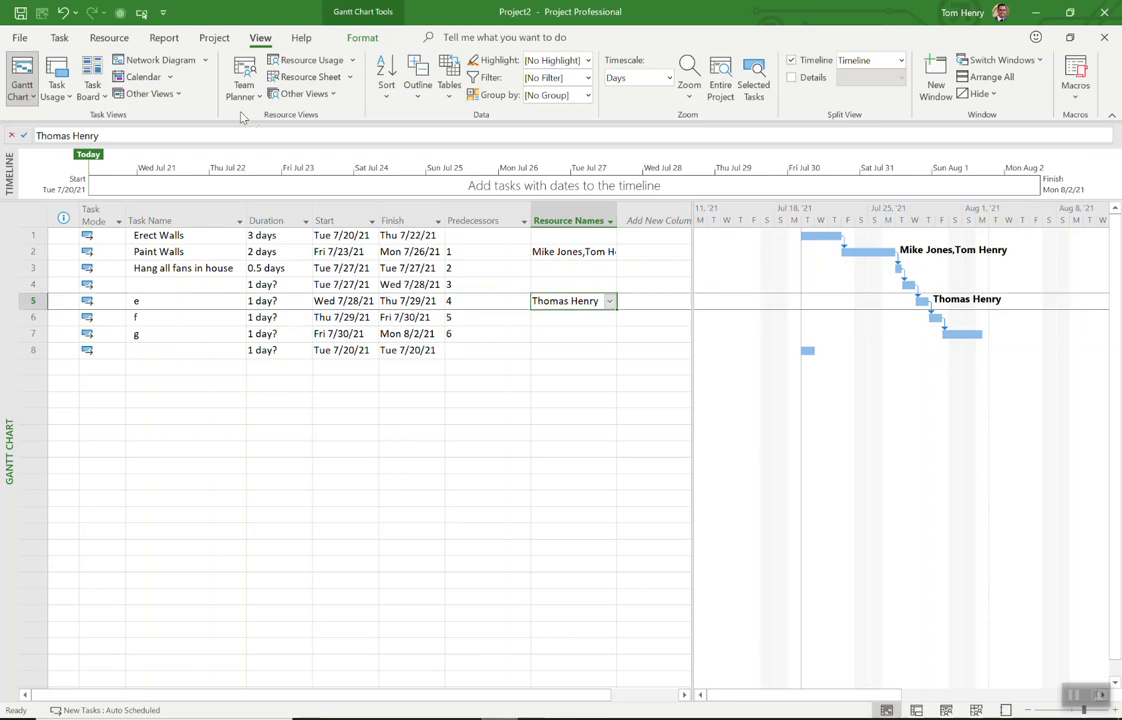
left_click(302, 77)
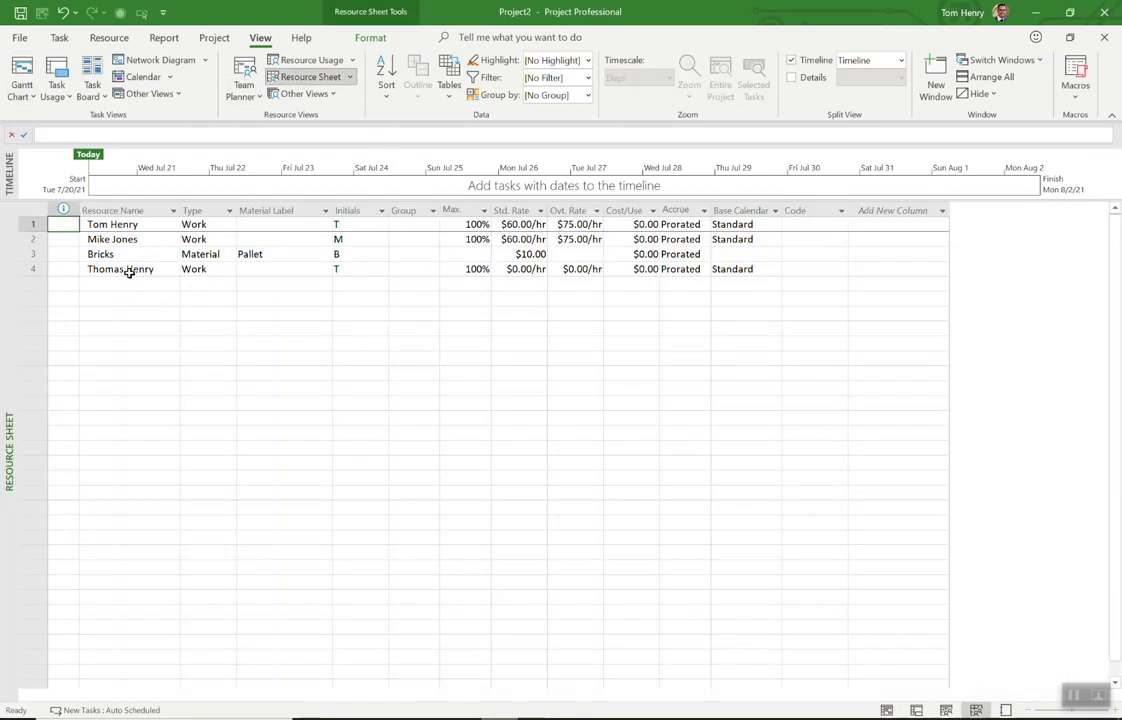
left_click(128, 270)
- Switch the fourth resource's base calendar from Standard to Night Shift
left_click(128, 228)
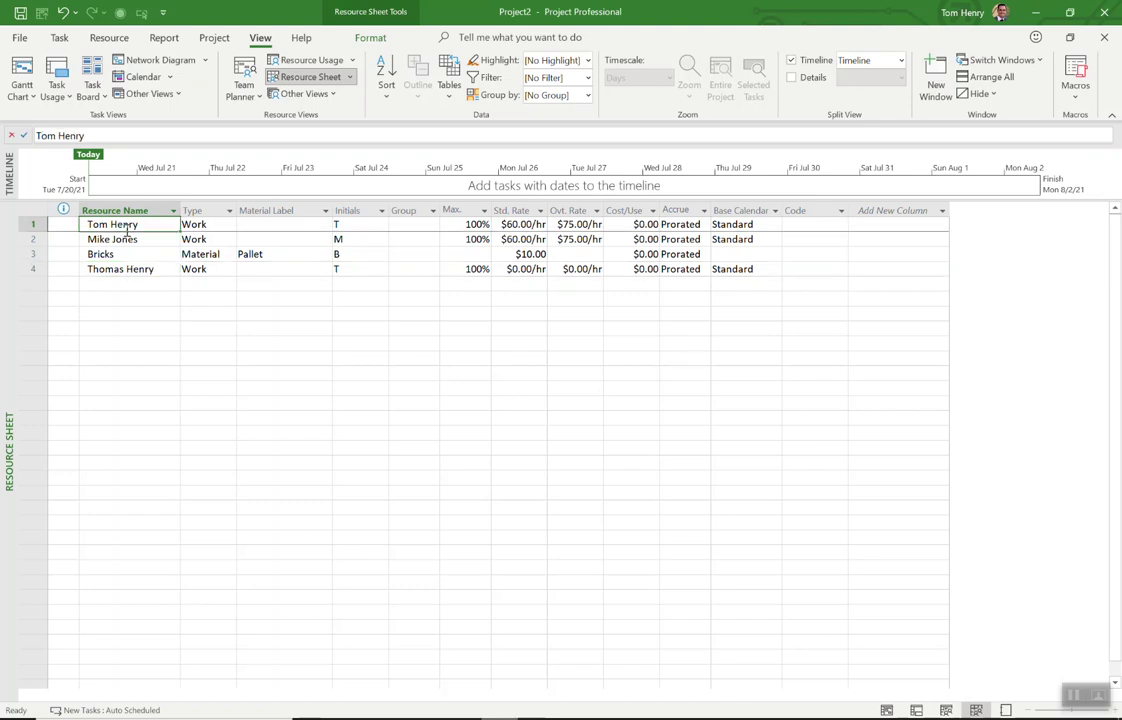
left_click(533, 270)
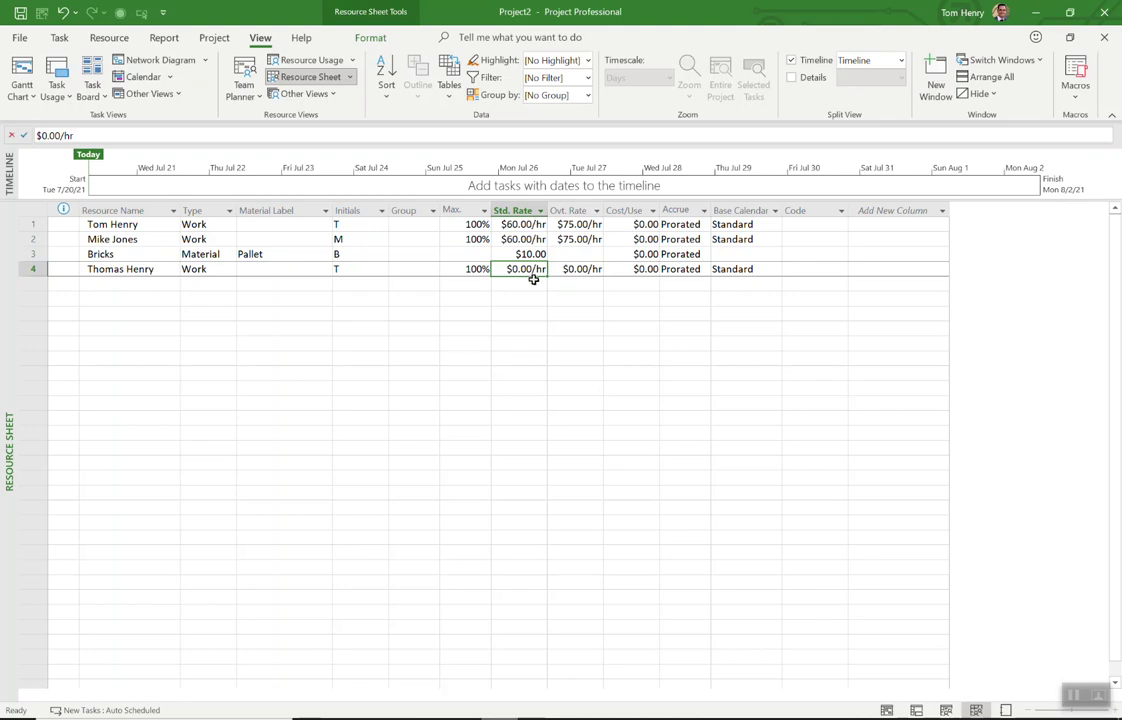
left_click(743, 270)
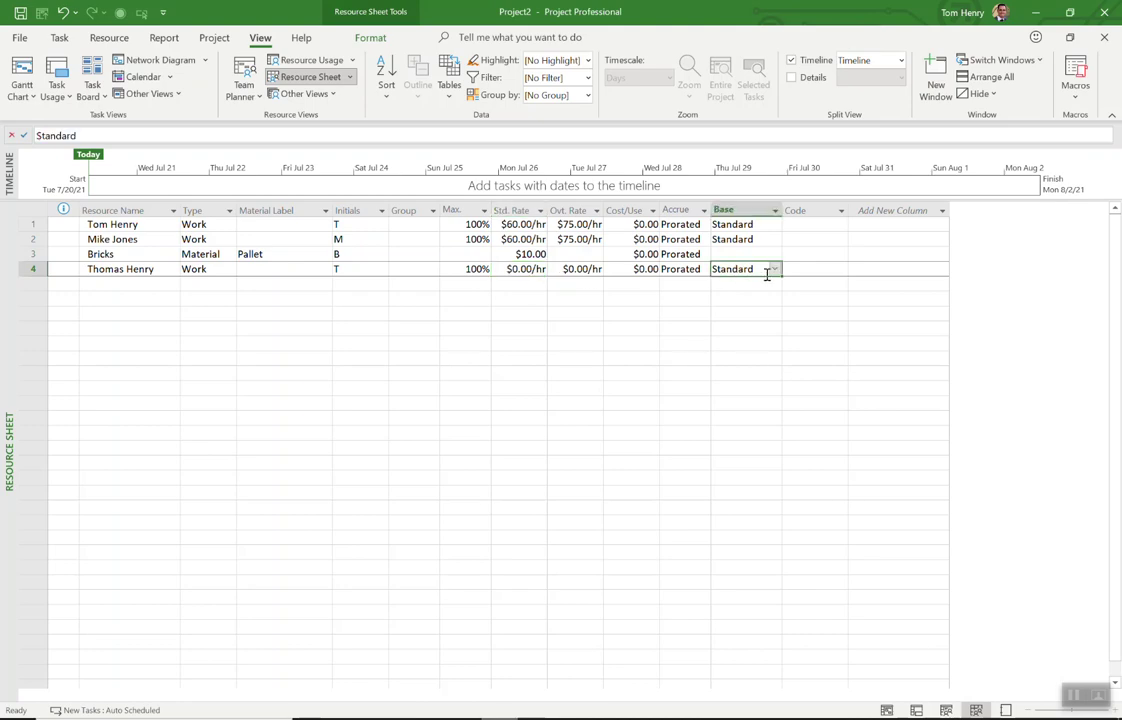
left_click(774, 270)
left_click(751, 303)
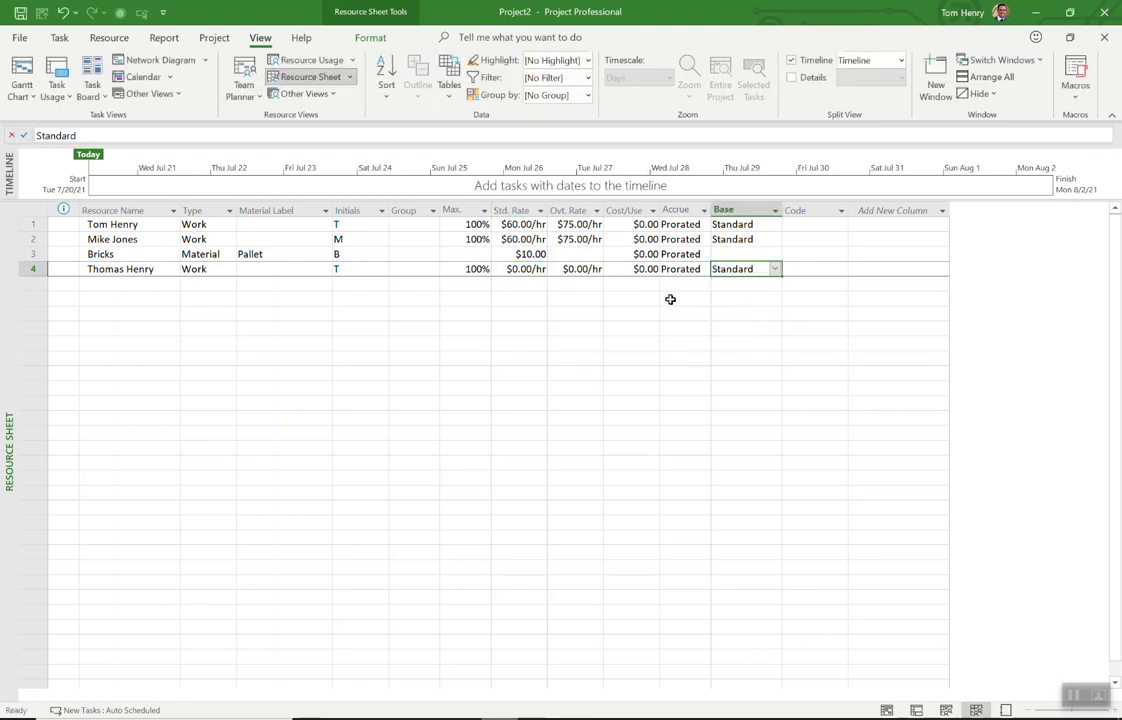
left_click(776, 270)
left_click(740, 290)
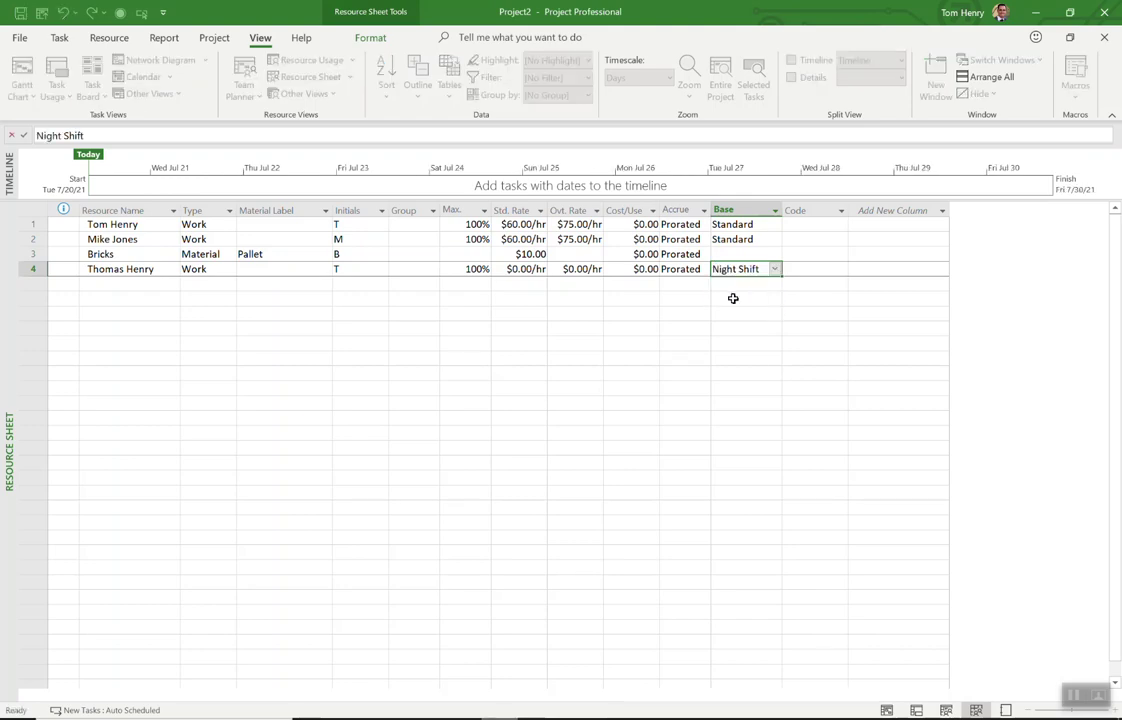
left_click(413, 344)
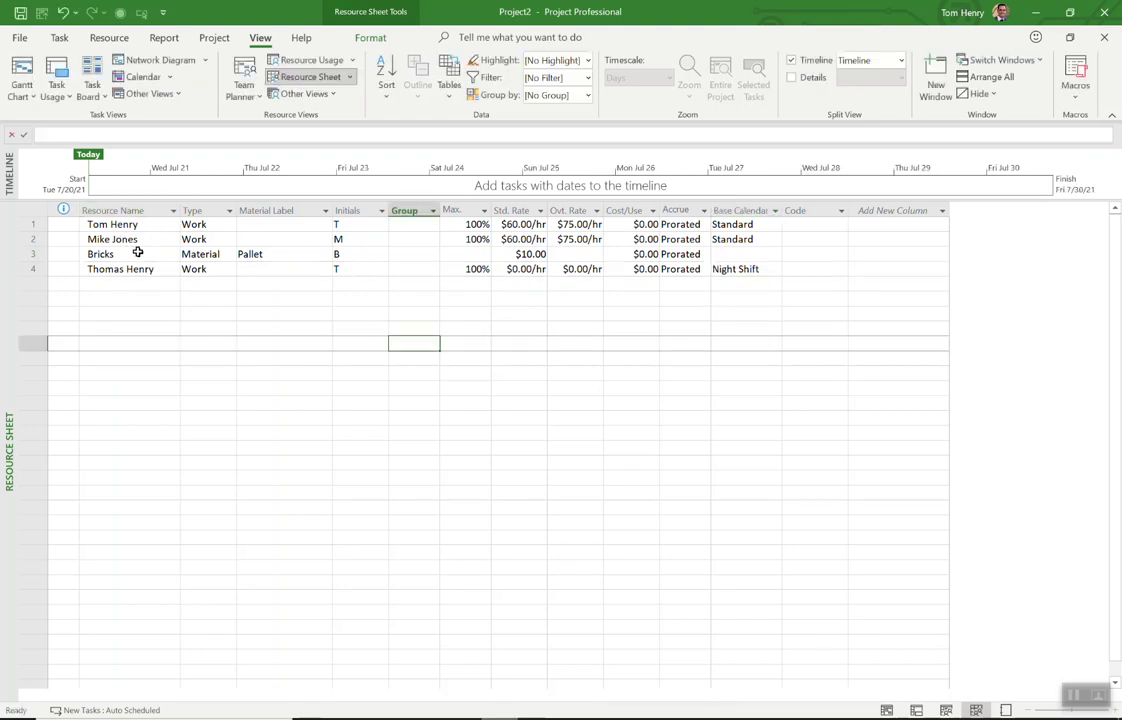
left_click(21, 72)
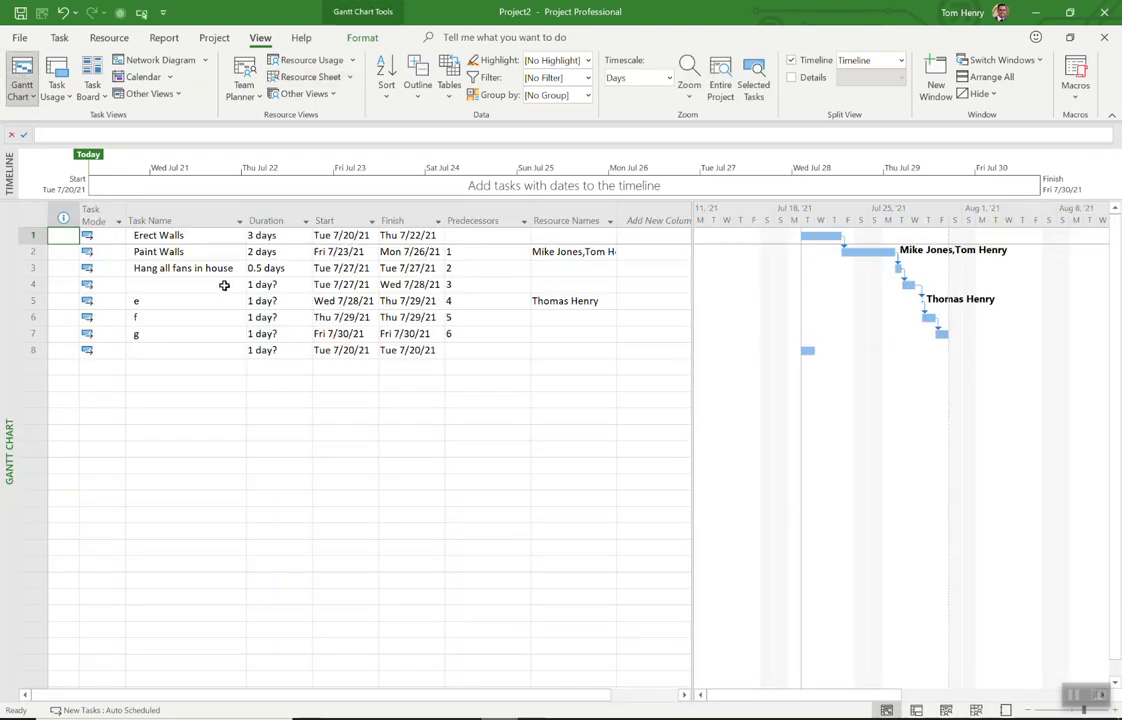